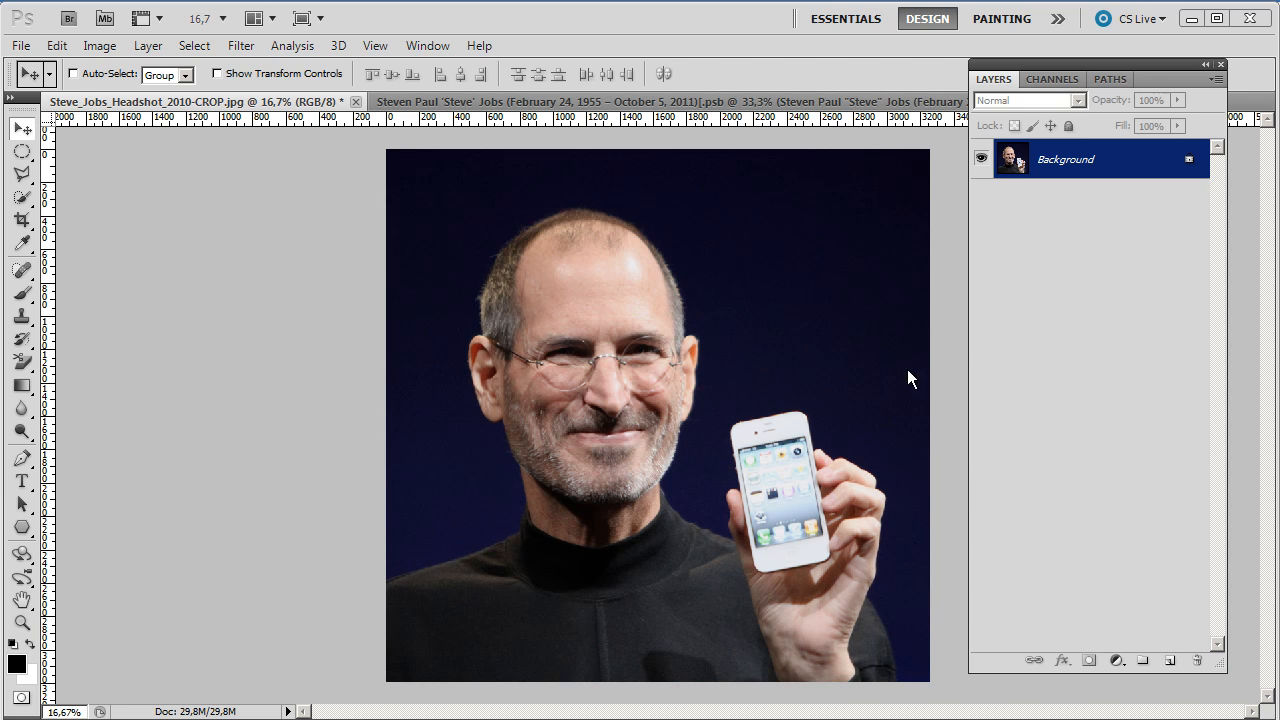
- Switch to the browser to view the Steve Jobs Wikipedia article and return to the portrait in Photoshop
key("alt+Tab")
key("alt+Tab")
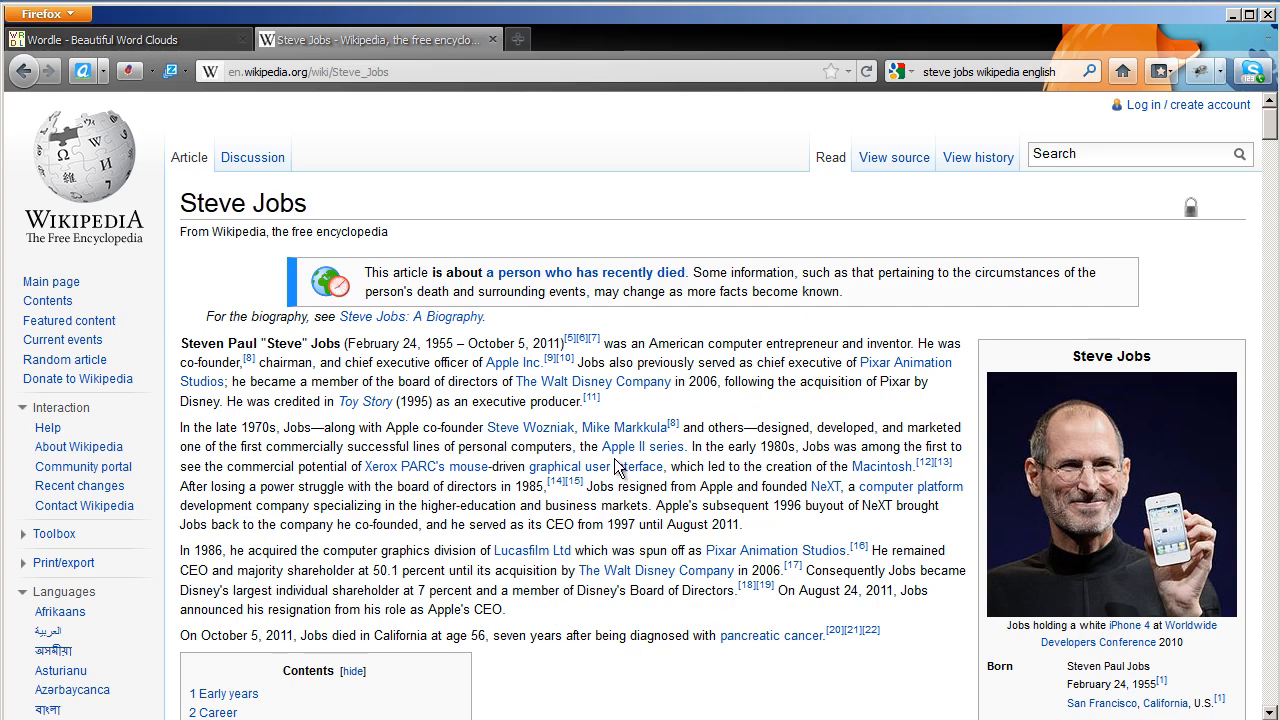
key("alt+Tab")
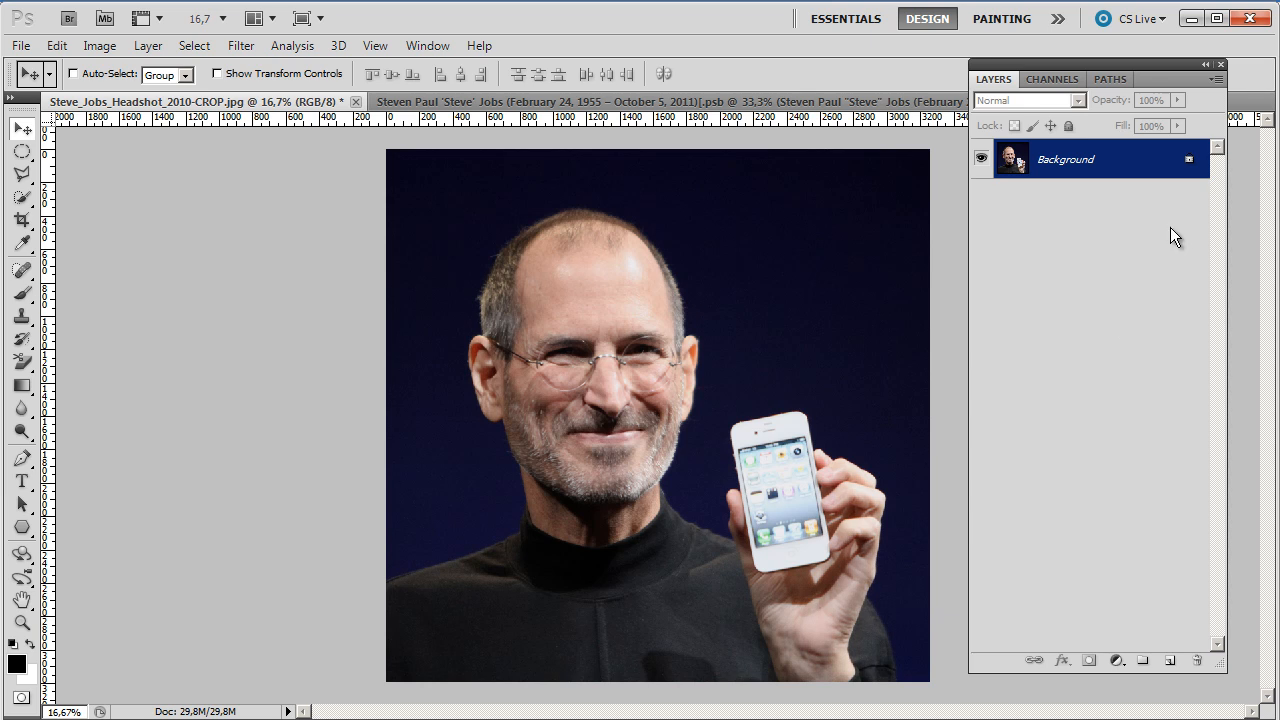
- Duplicate the Background layer and add a Black & White adjustment layer clipped to the copy
key("ctrl+j")
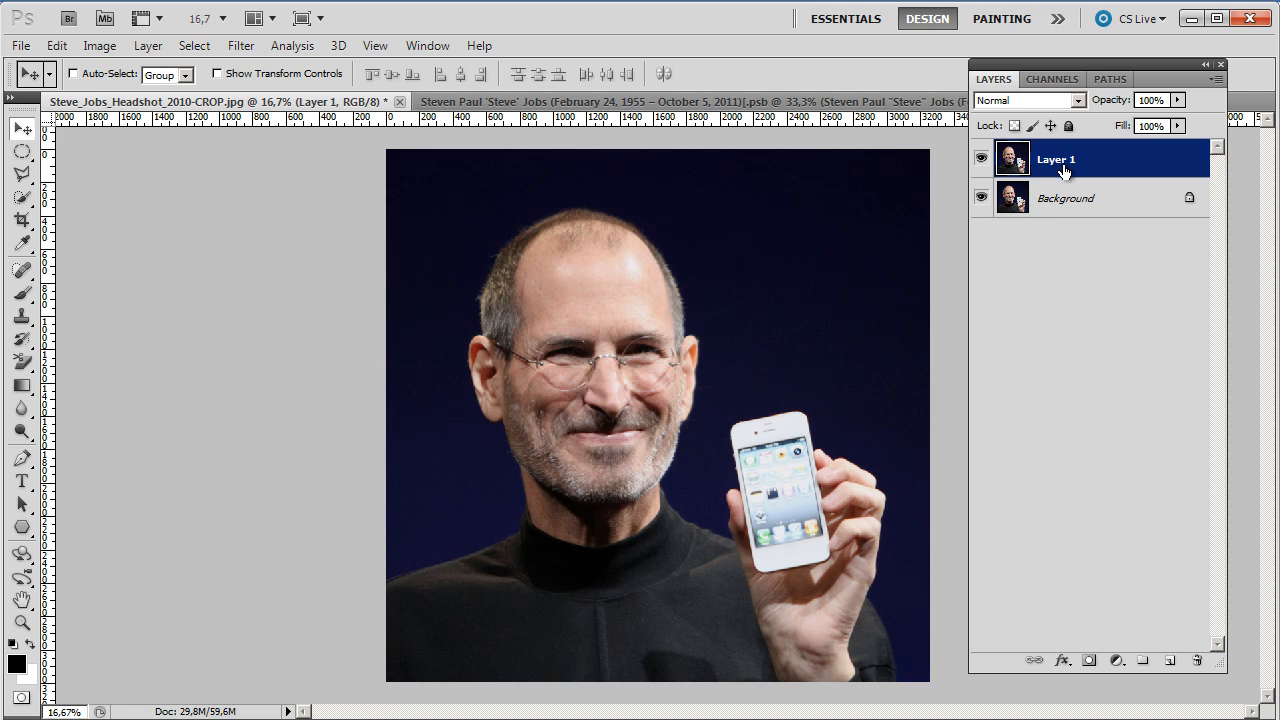
left_click(1116, 661)
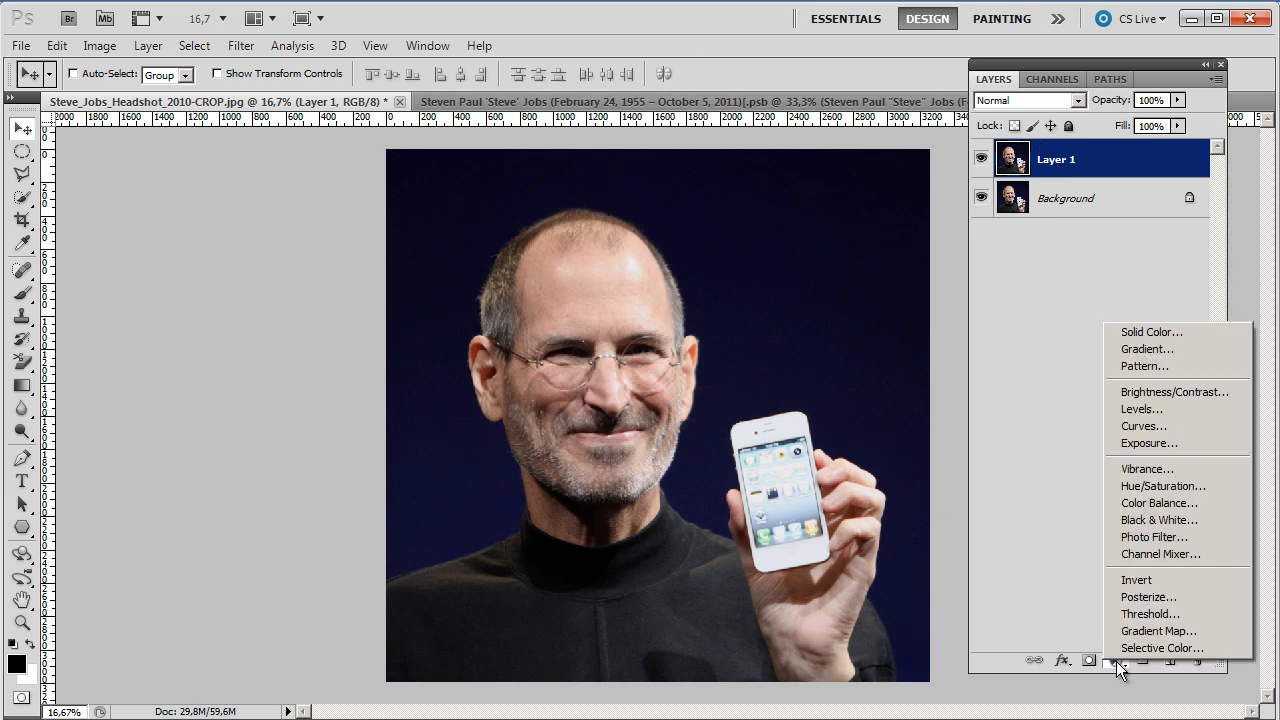
left_click(1142, 522)
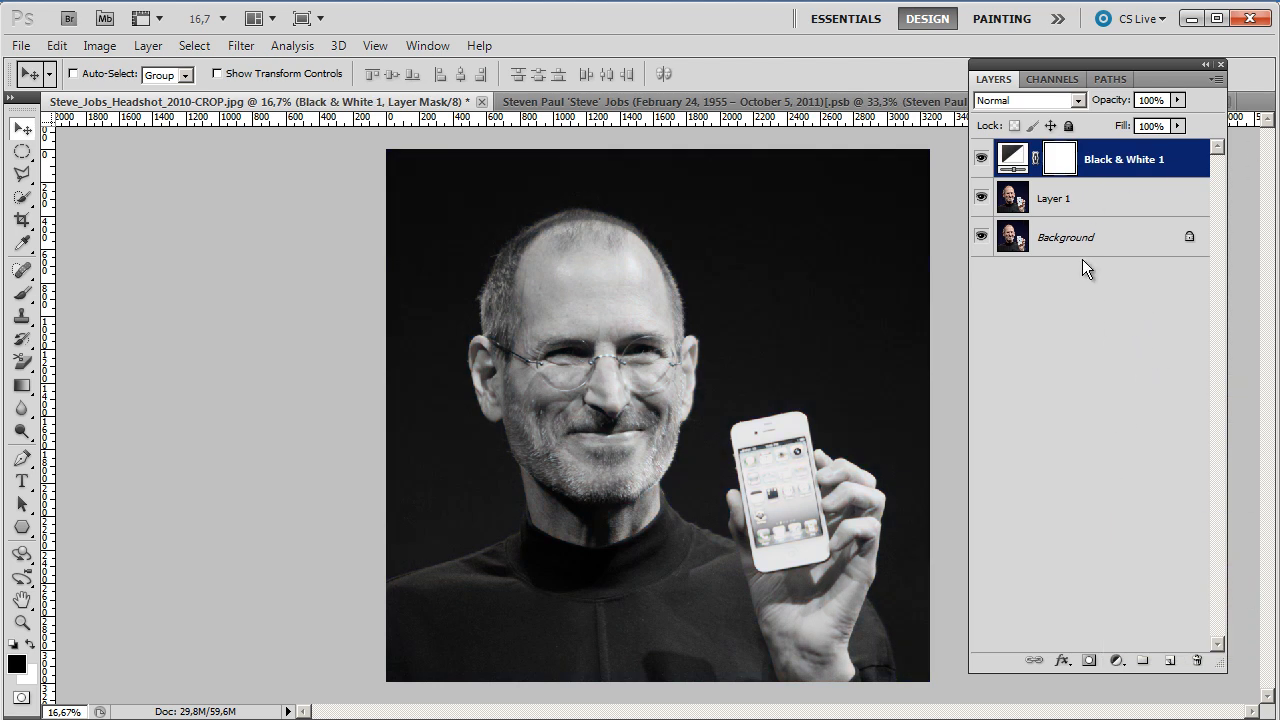
left_click(1090, 178, "alt")
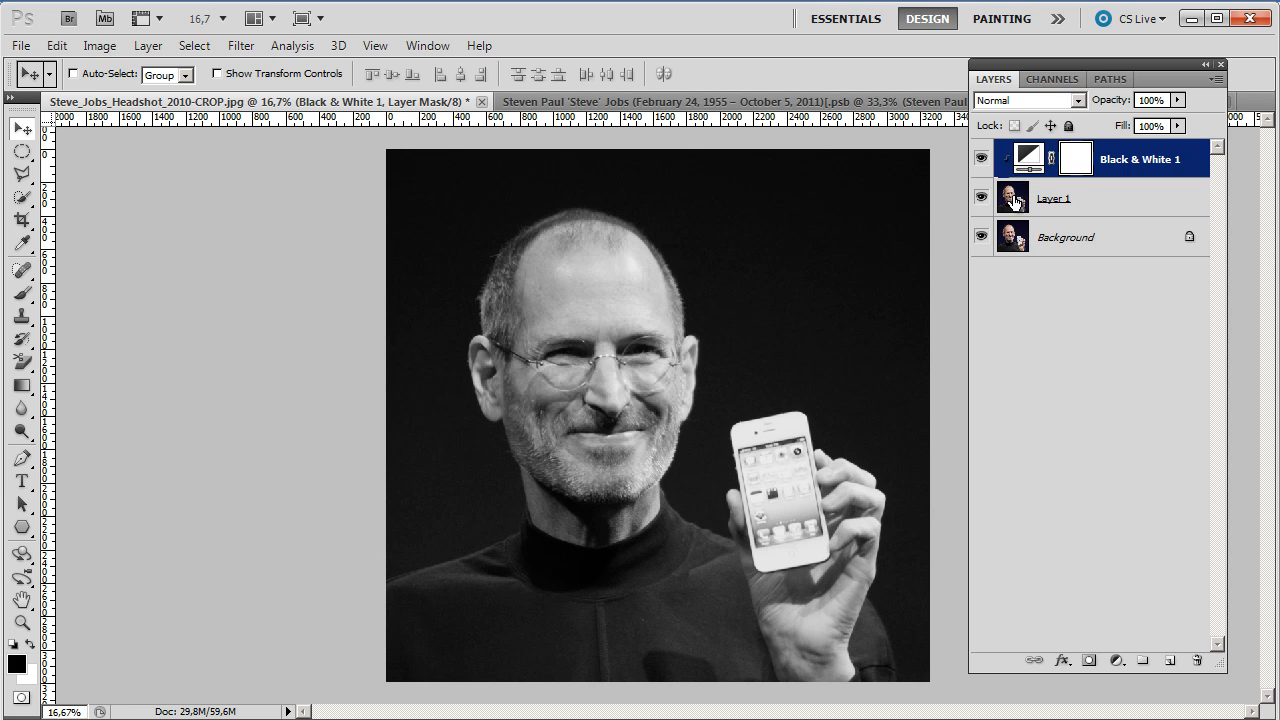
- Apply a Gaussian Blur with a 12.0-pixel radius to the duplicated portrait layer
left_click(1088, 206)
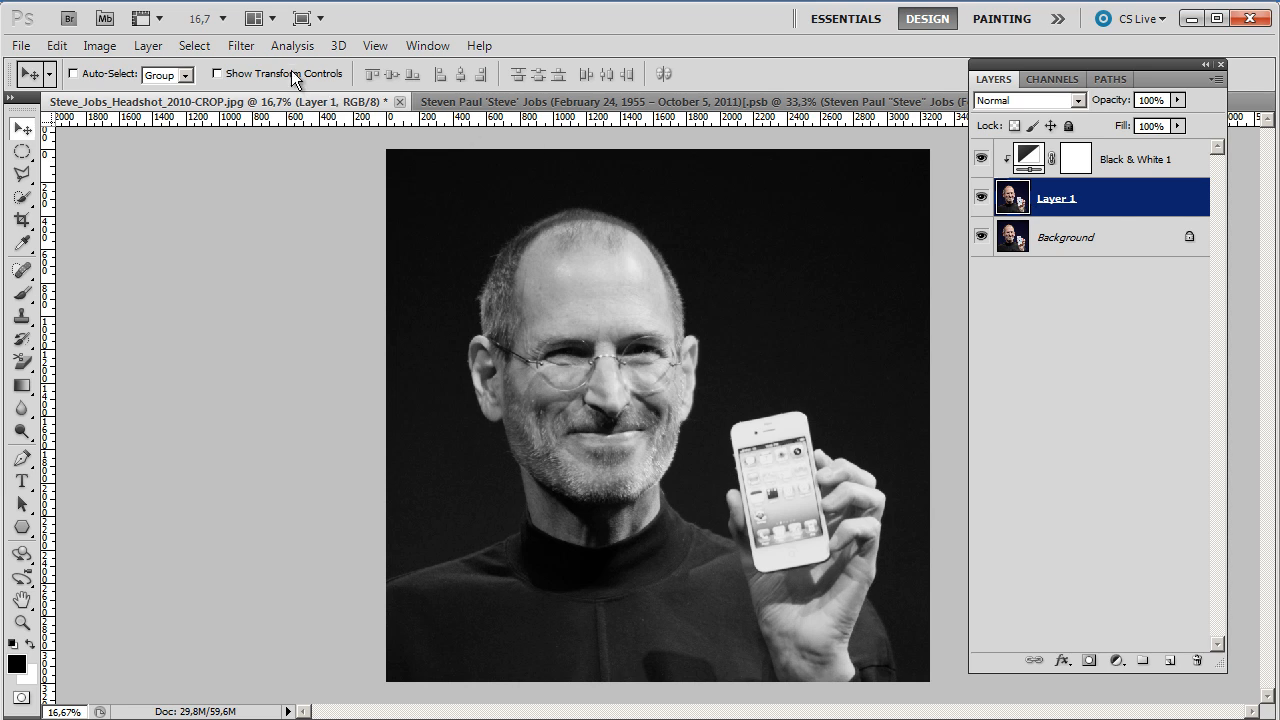
left_click(235, 47)
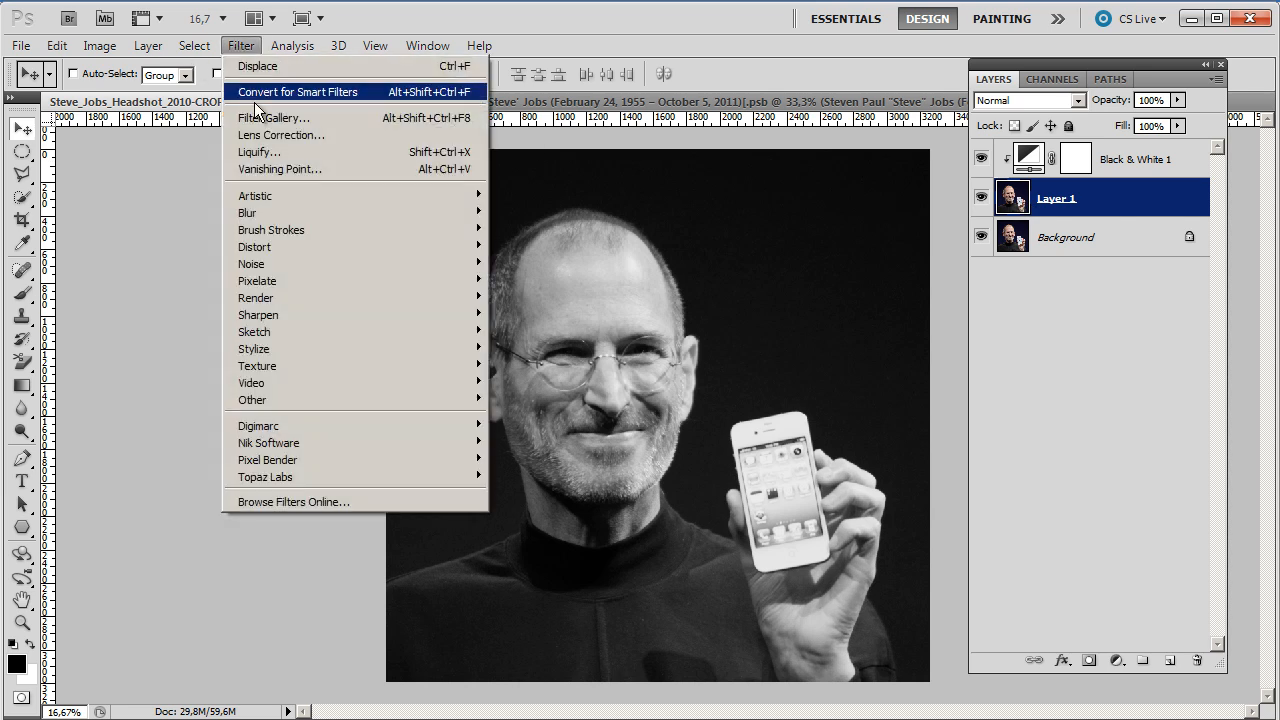
mouse_move(429, 209)
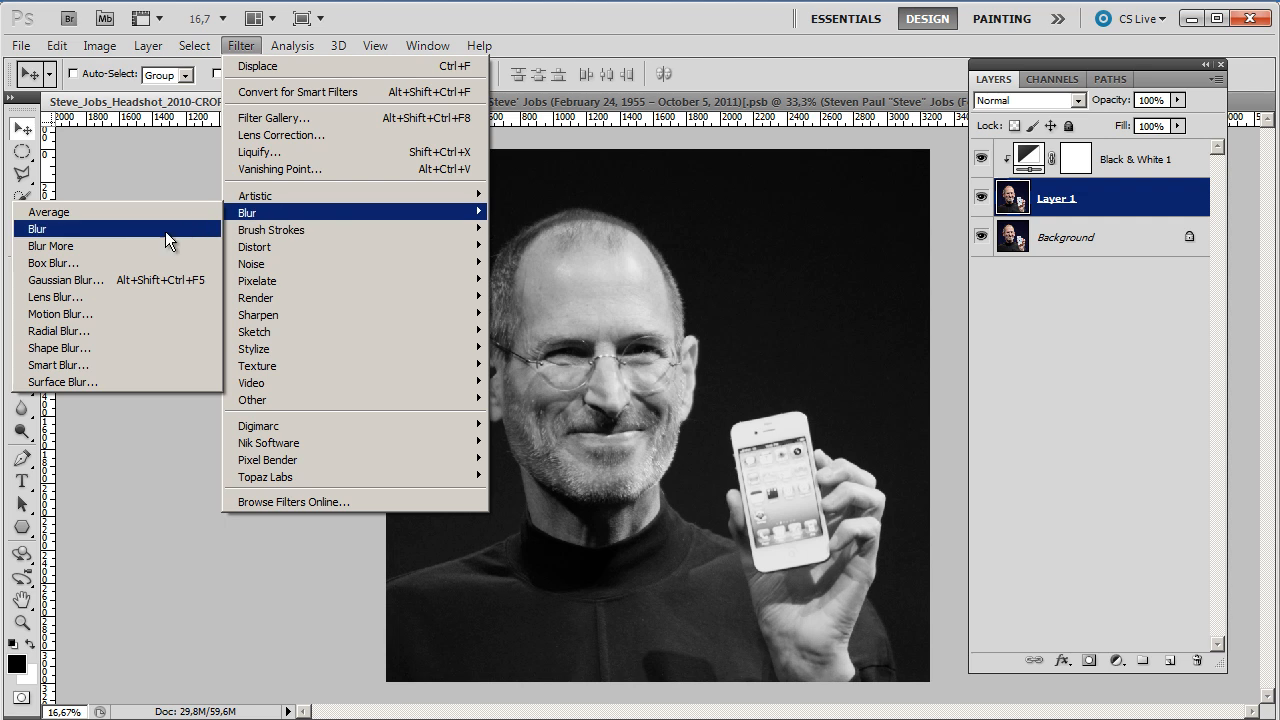
left_click(152, 280)
left_click_drag(244, 510, 284, 516)
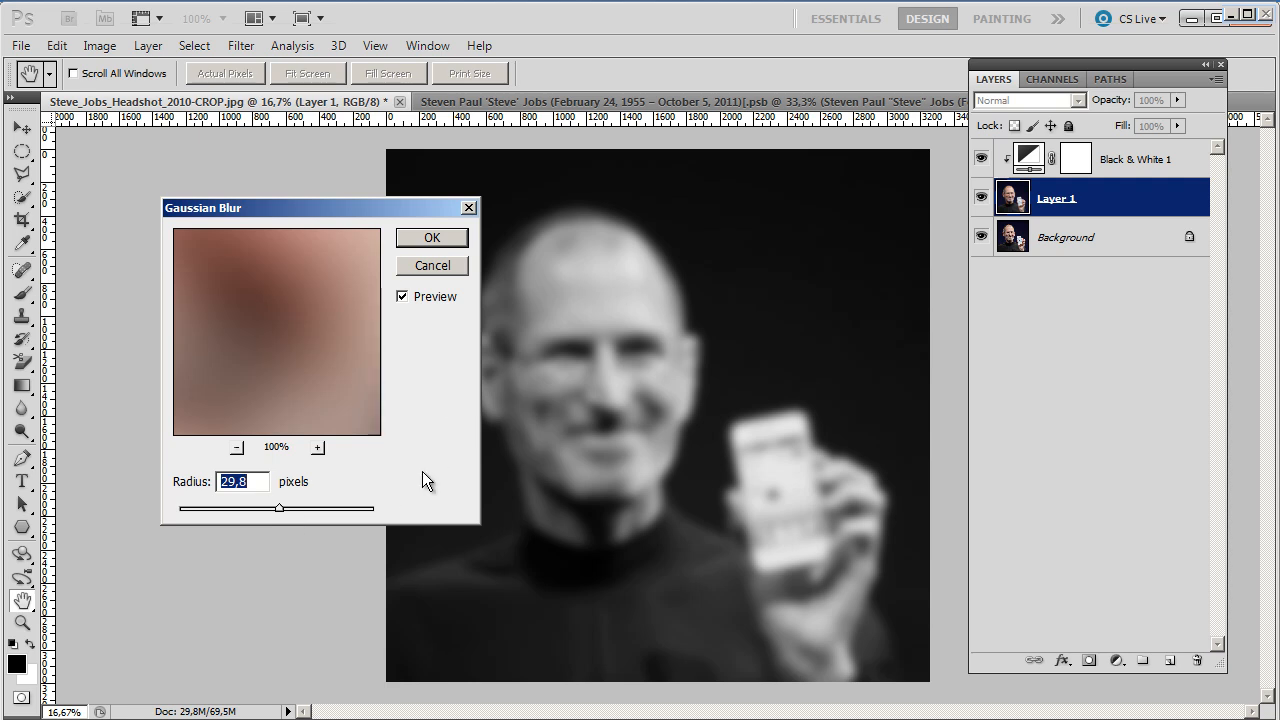
left_click_drag(257, 510, 263, 519)
left_click(258, 512)
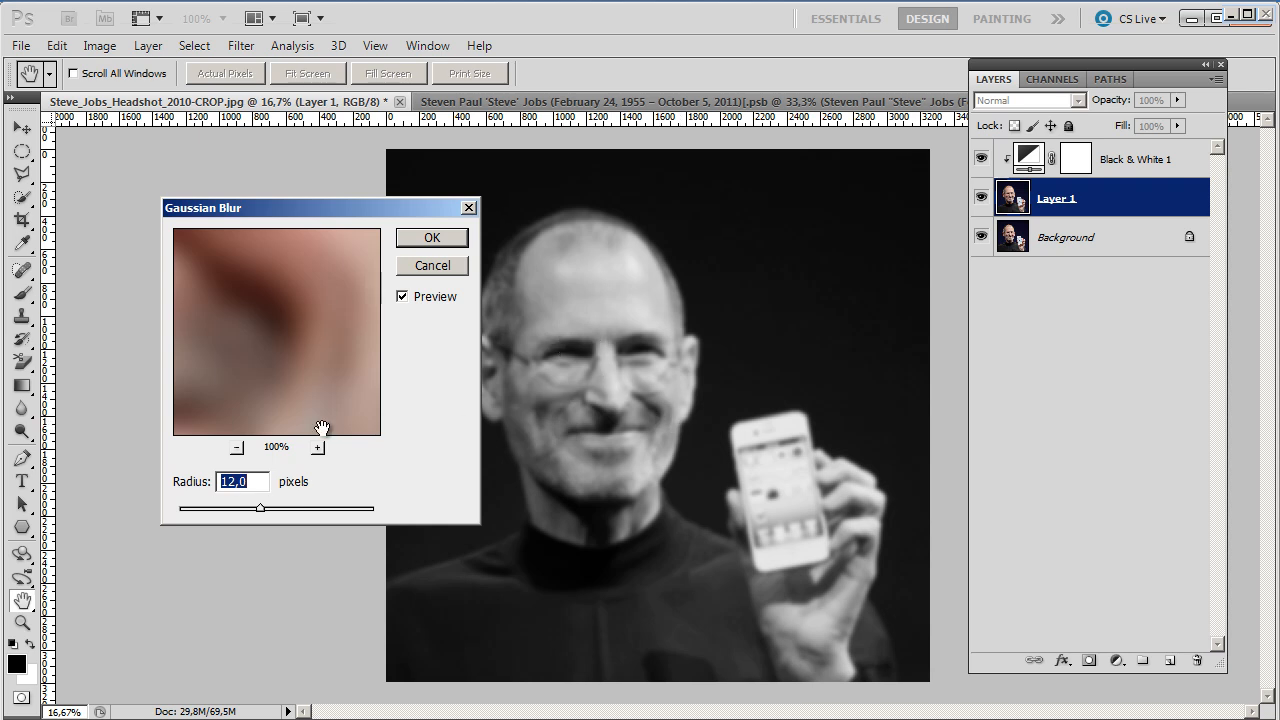
left_click_drag(277, 359, 320, 366)
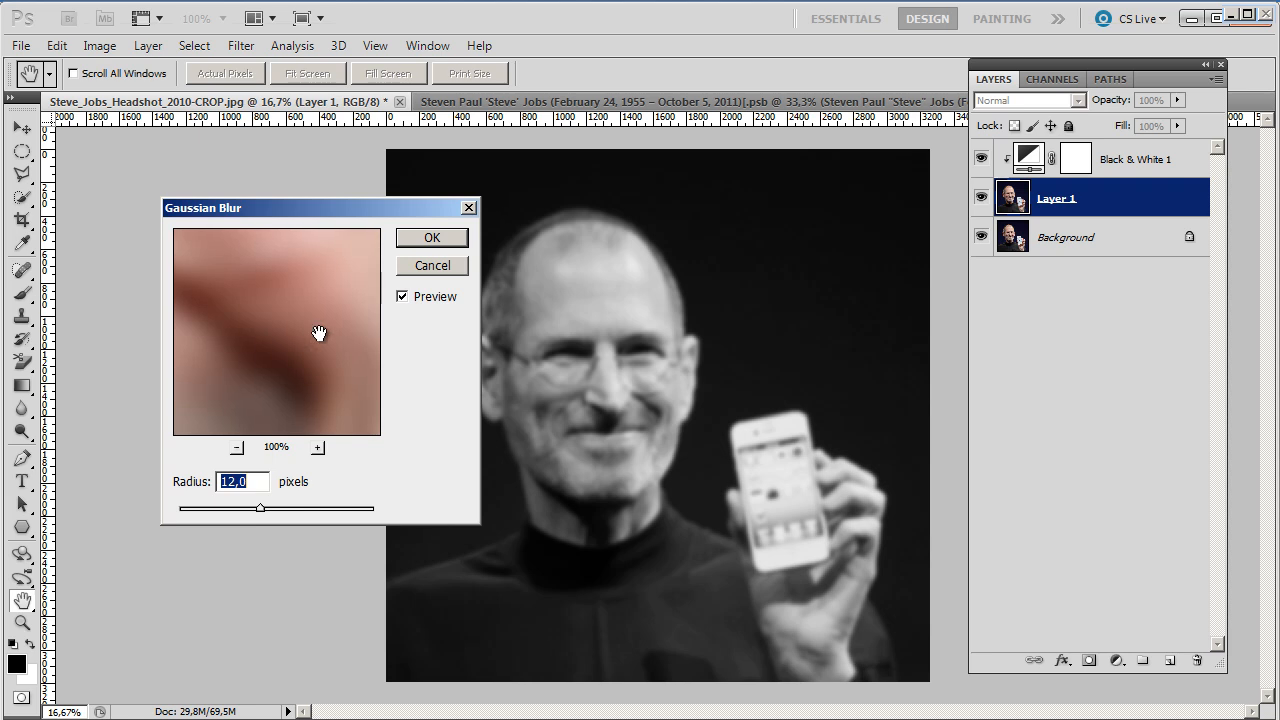
left_click(431, 239)
key("v")
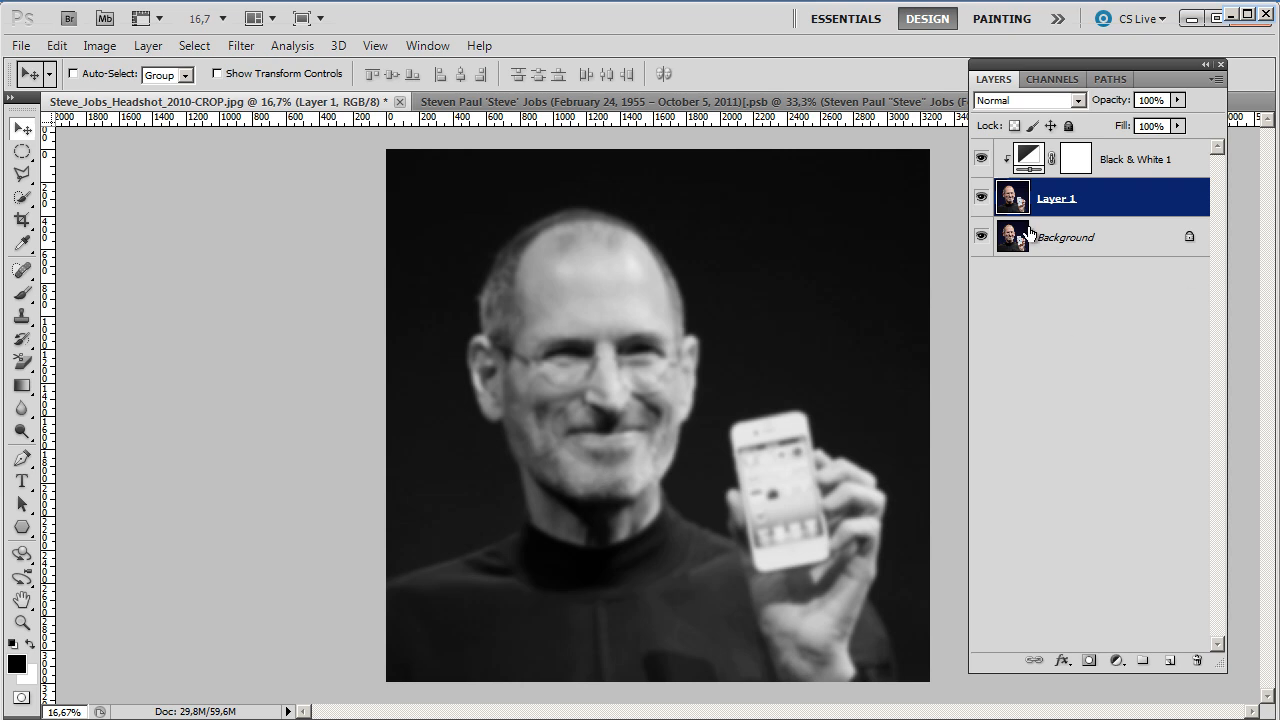
- Save a copy without layers on the desktop (Skrivebord) as a Photoshop file named disp
left_click(21, 46)
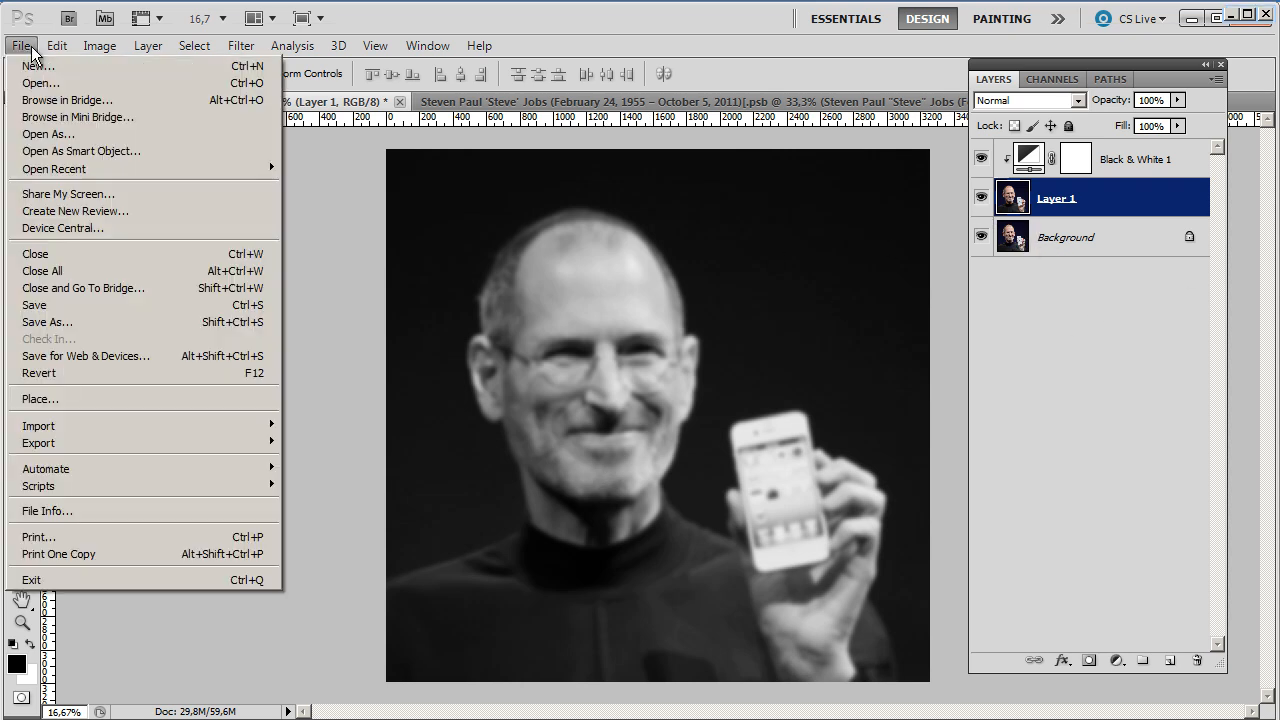
left_click(45, 161)
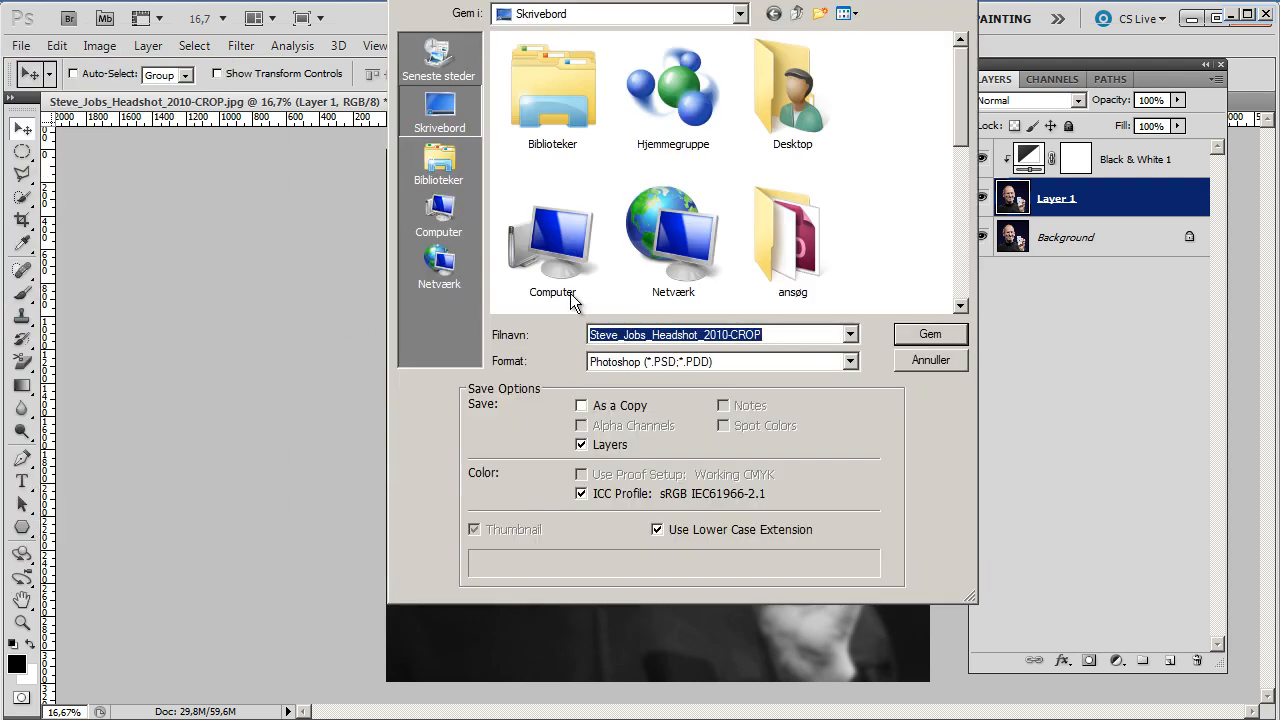
left_click(441, 122)
type("disp")
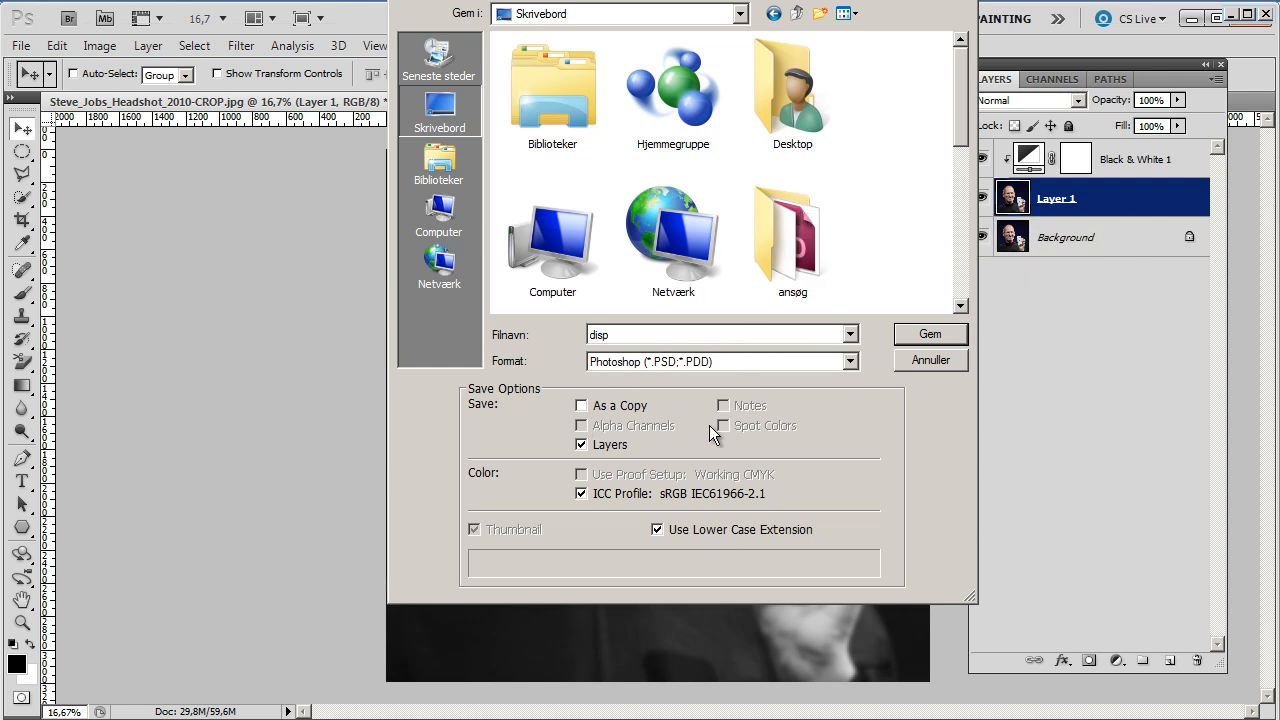
left_click(583, 446)
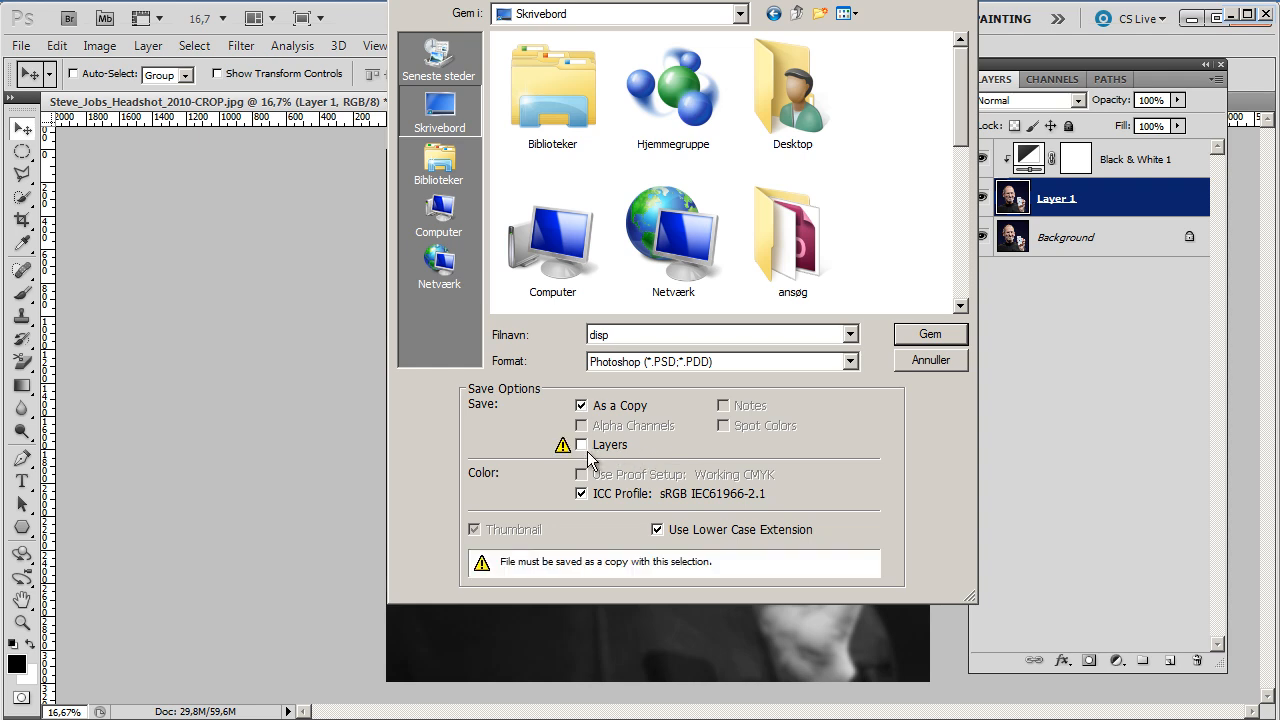
left_click(932, 334)
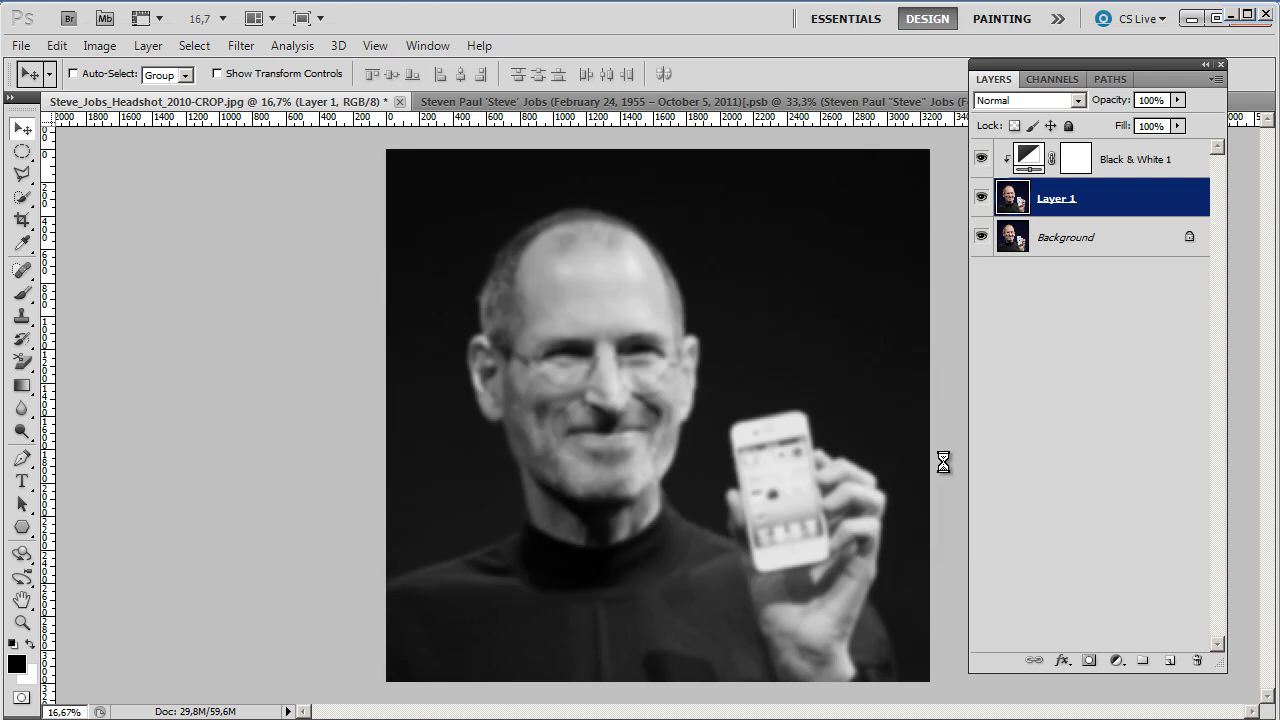
- Delete the blurred portrait layer and hide the Black & White adjustment layer
left_click(982, 203)
left_click_drag(1137, 194, 1197, 660)
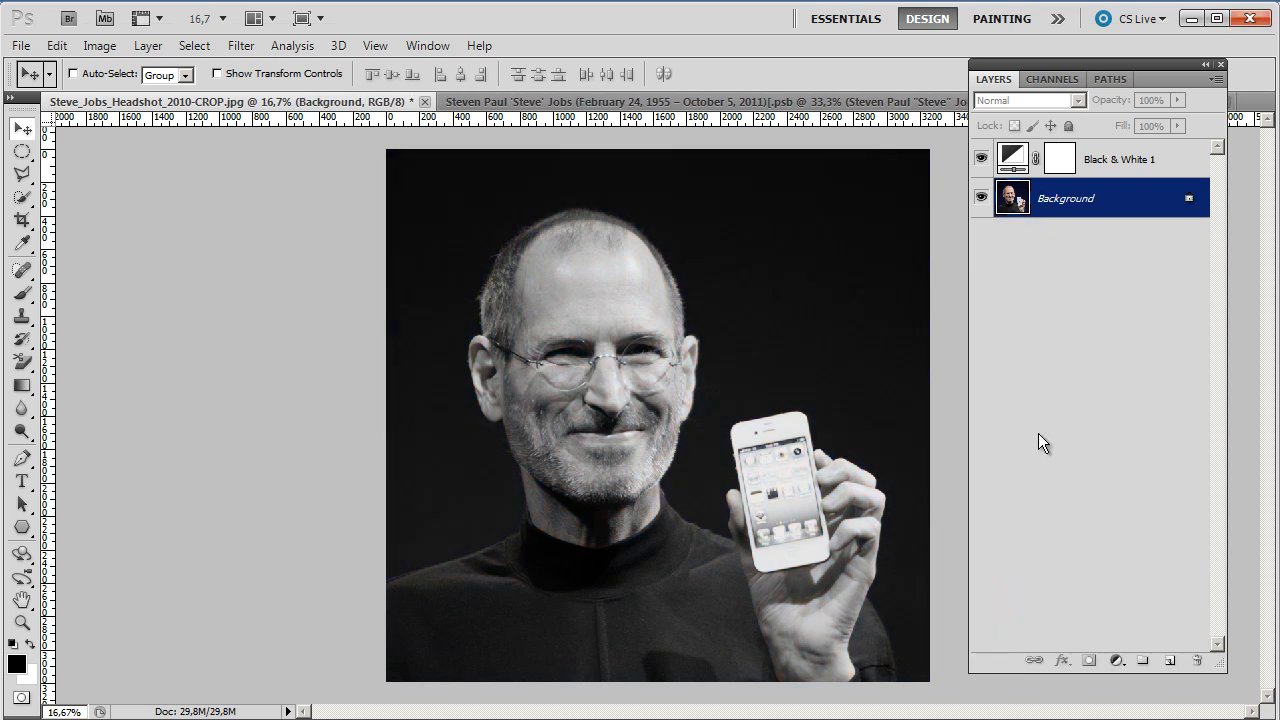
left_click(981, 159)
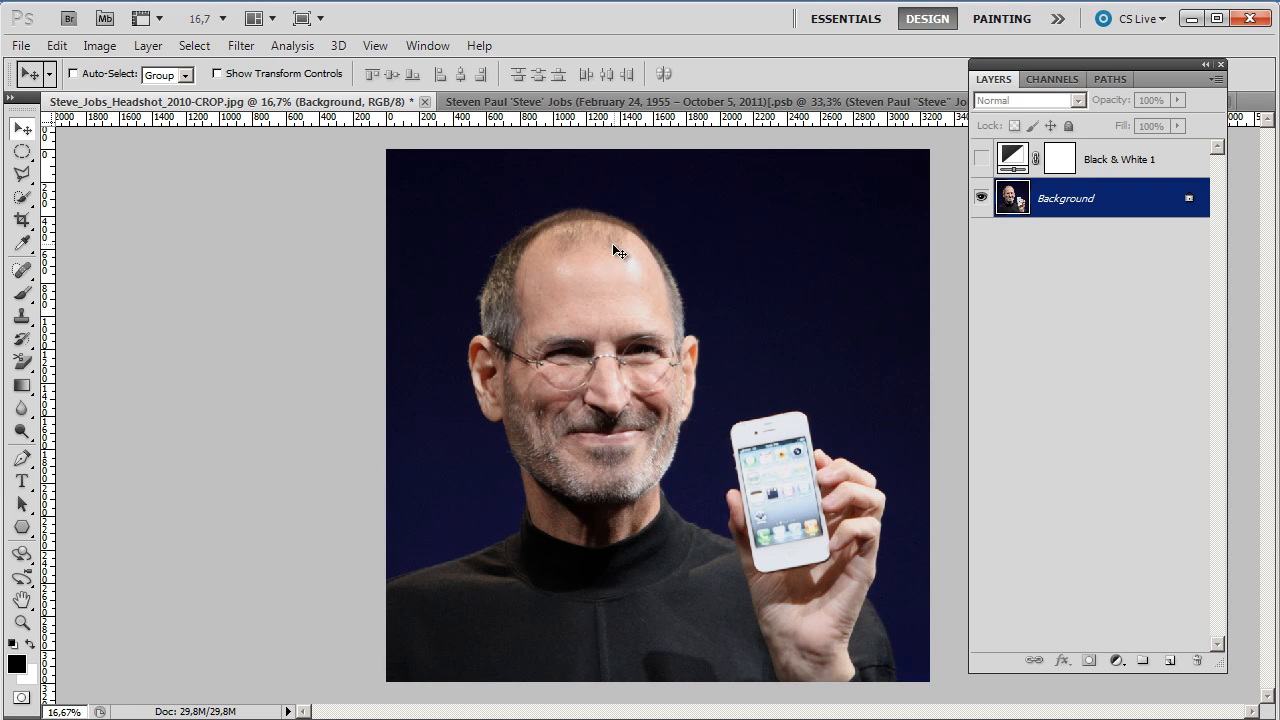
- Examine the prepared text document and its source passage in the Wikipedia article in the browser
left_click(558, 102)
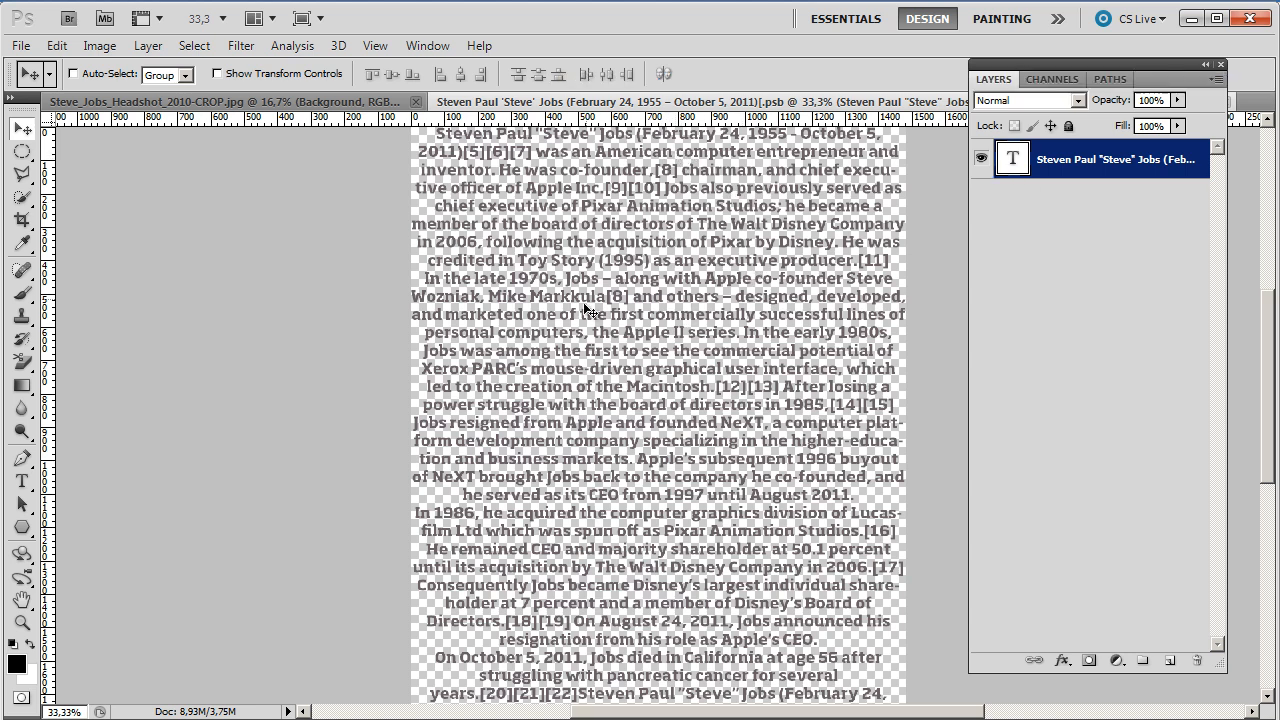
key("alt+Tab")
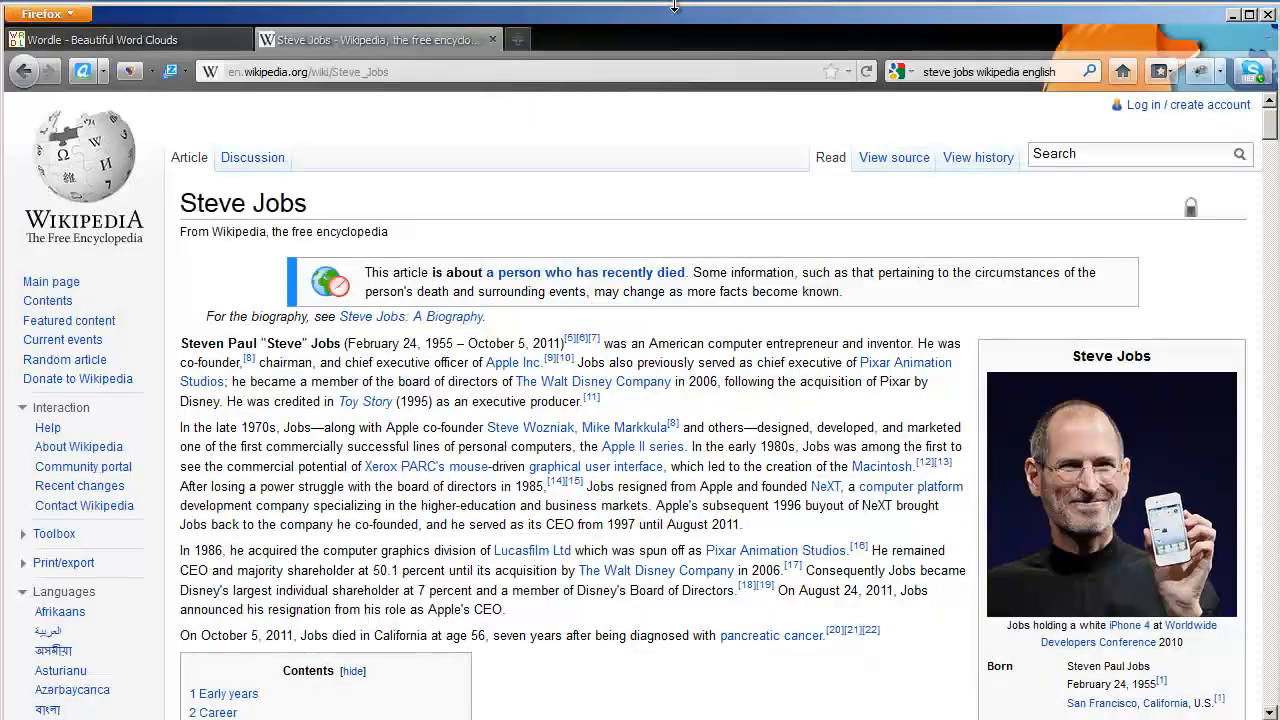
left_click_drag(208, 343, 653, 572)
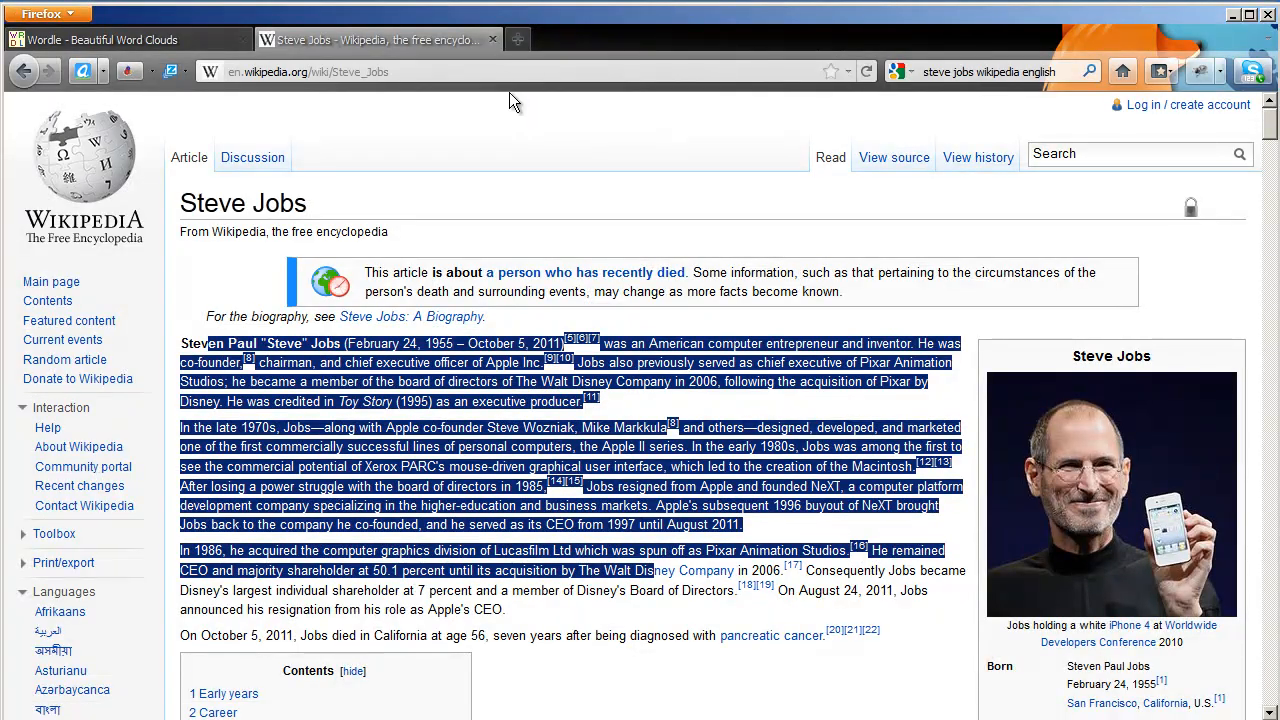
key("alt+Tab")
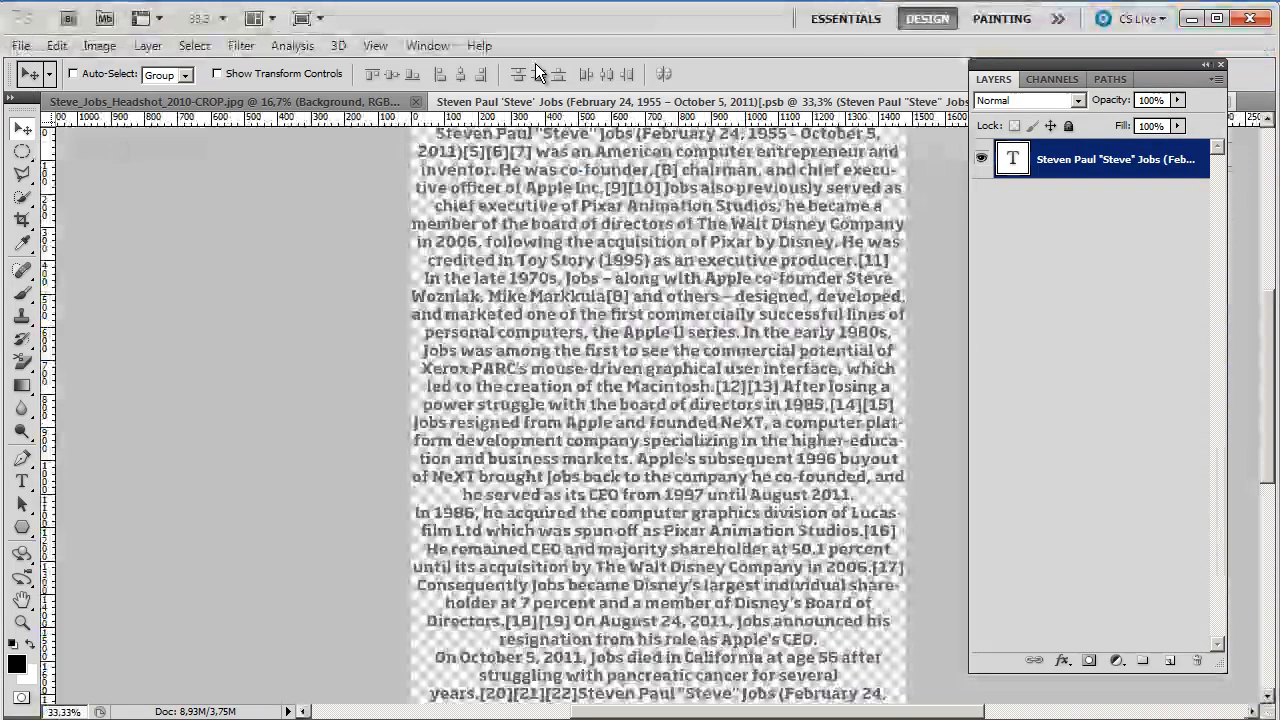
left_click(23, 484)
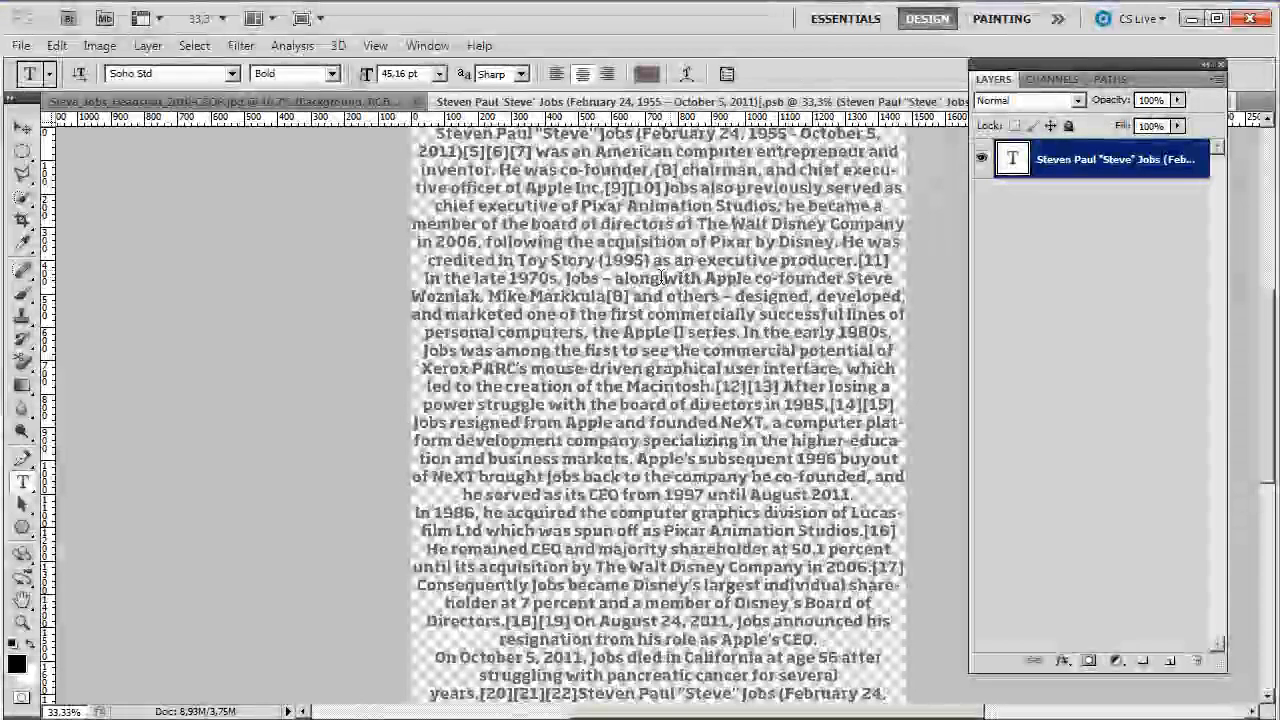
left_click(355, 102)
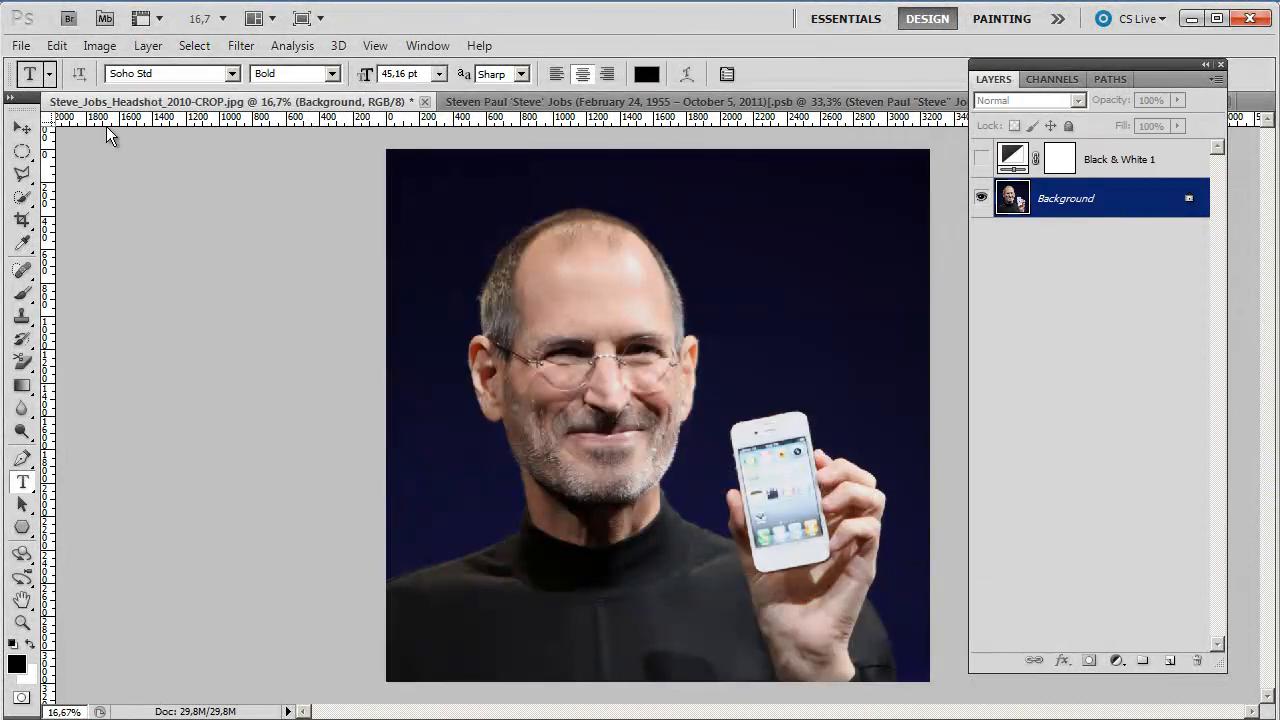
double_click(46, 140)
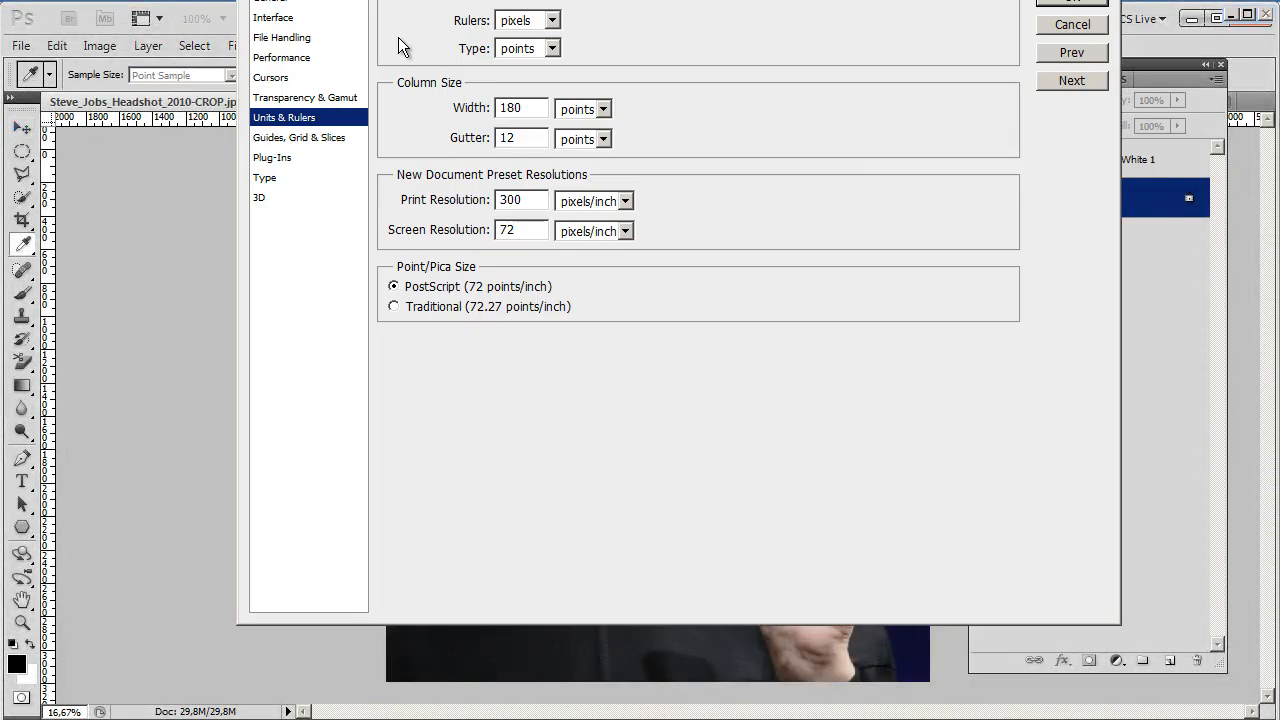
left_click(1085, 26)
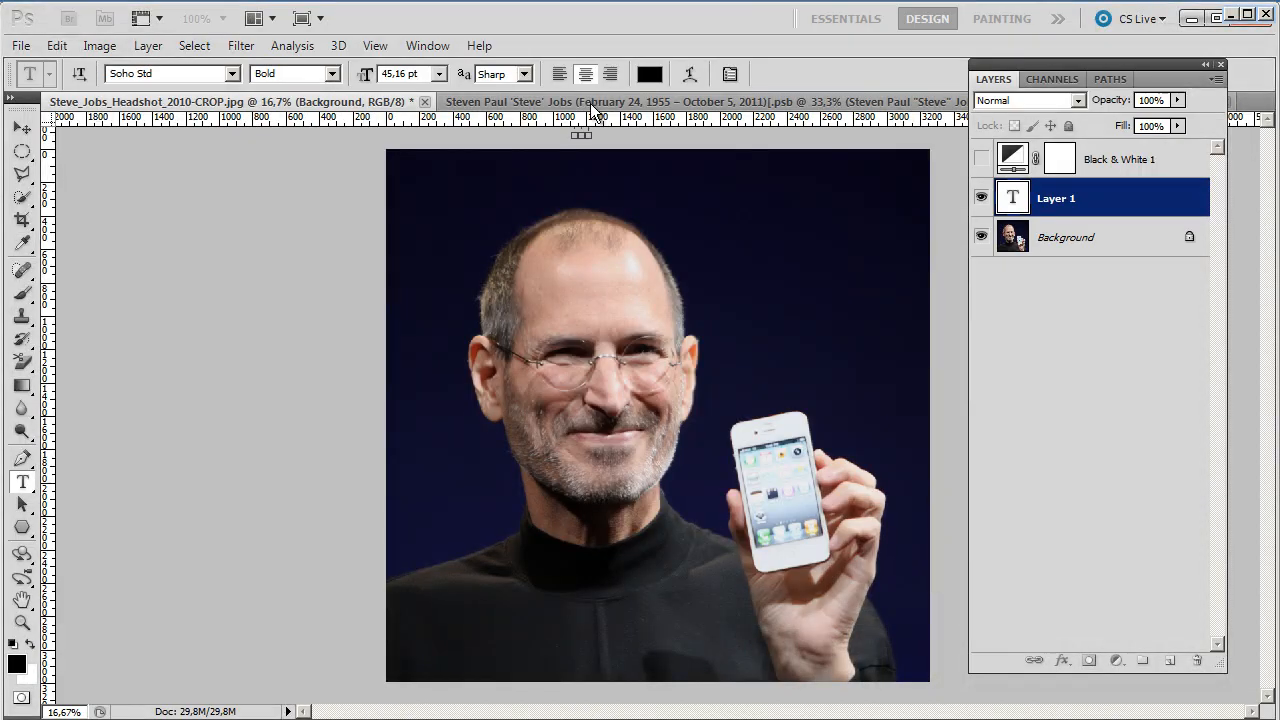
left_click(590, 103)
left_click(330, 103)
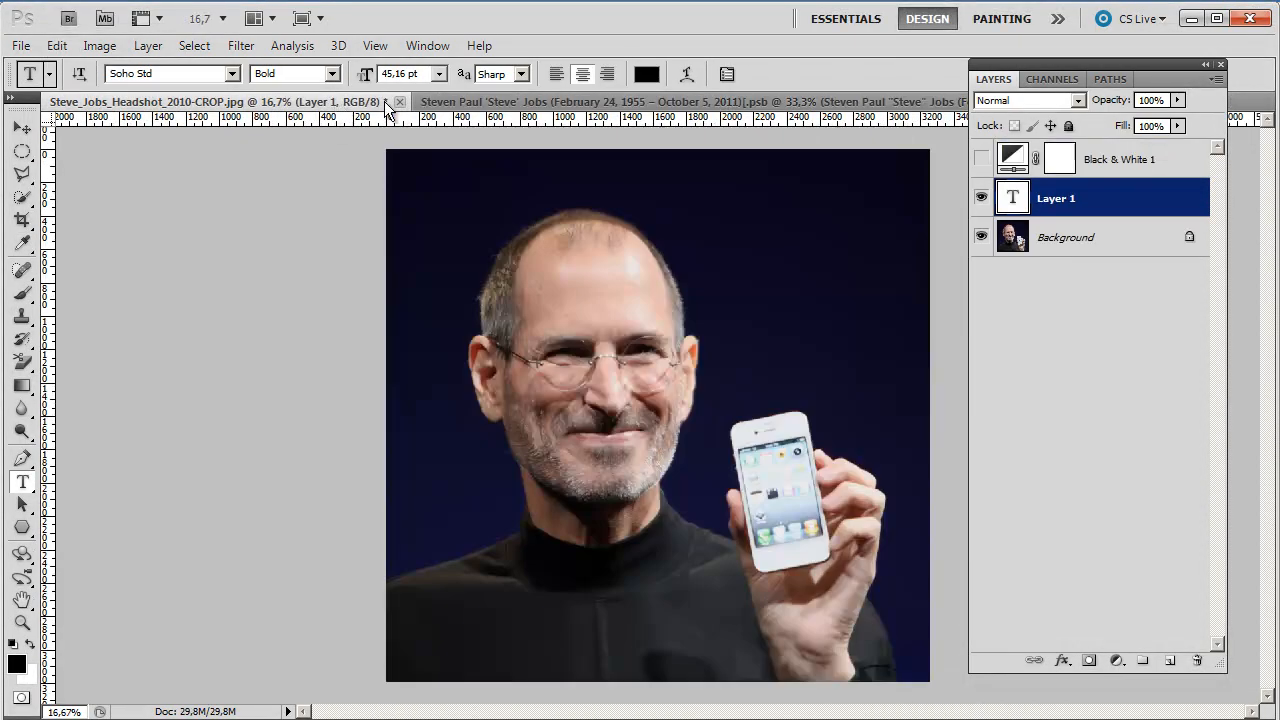
left_click_drag(1078, 186, 1197, 660)
- Copy the biography text layer from the text document into the portrait document and position it over the face
left_click(654, 101)
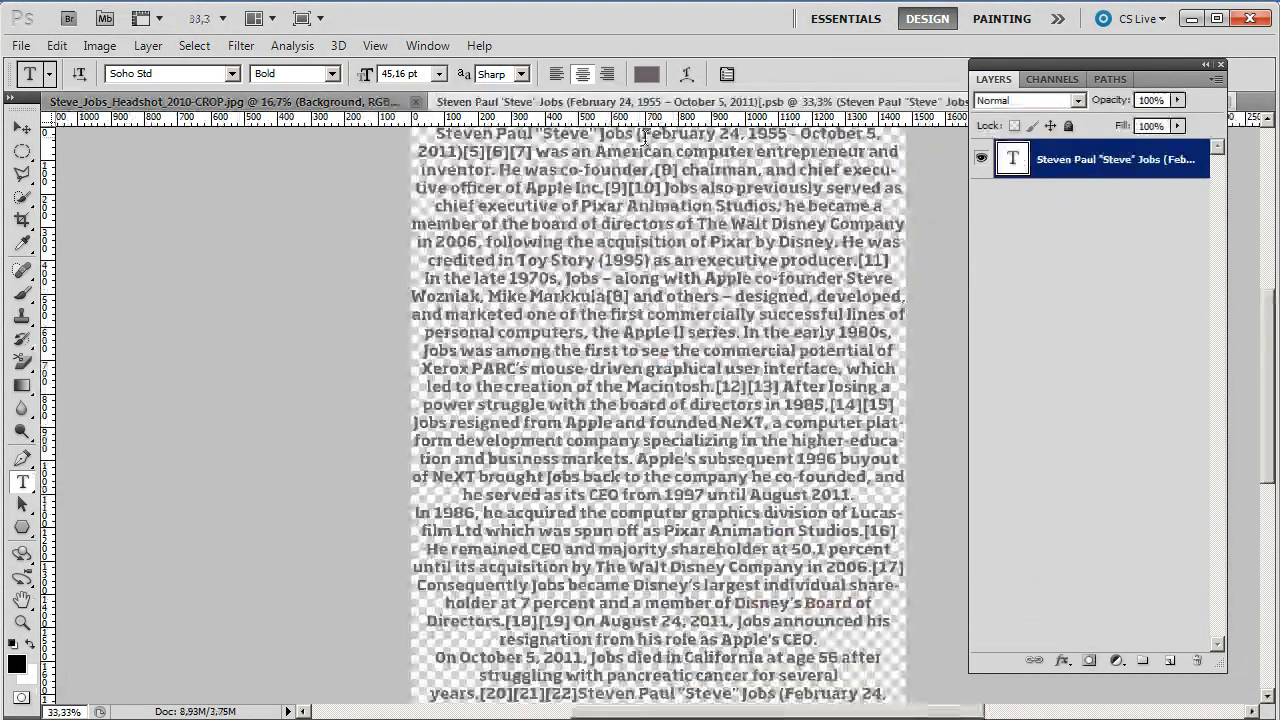
left_click(21, 128)
mouse_move(608, 372)
left_mouse_down()
mouse_move(220, 101)
mouse_move(563, 398)
mouse_move(574, 371)
mouse_move(643, 403)
mouse_move(593, 375)
left_mouse_up()
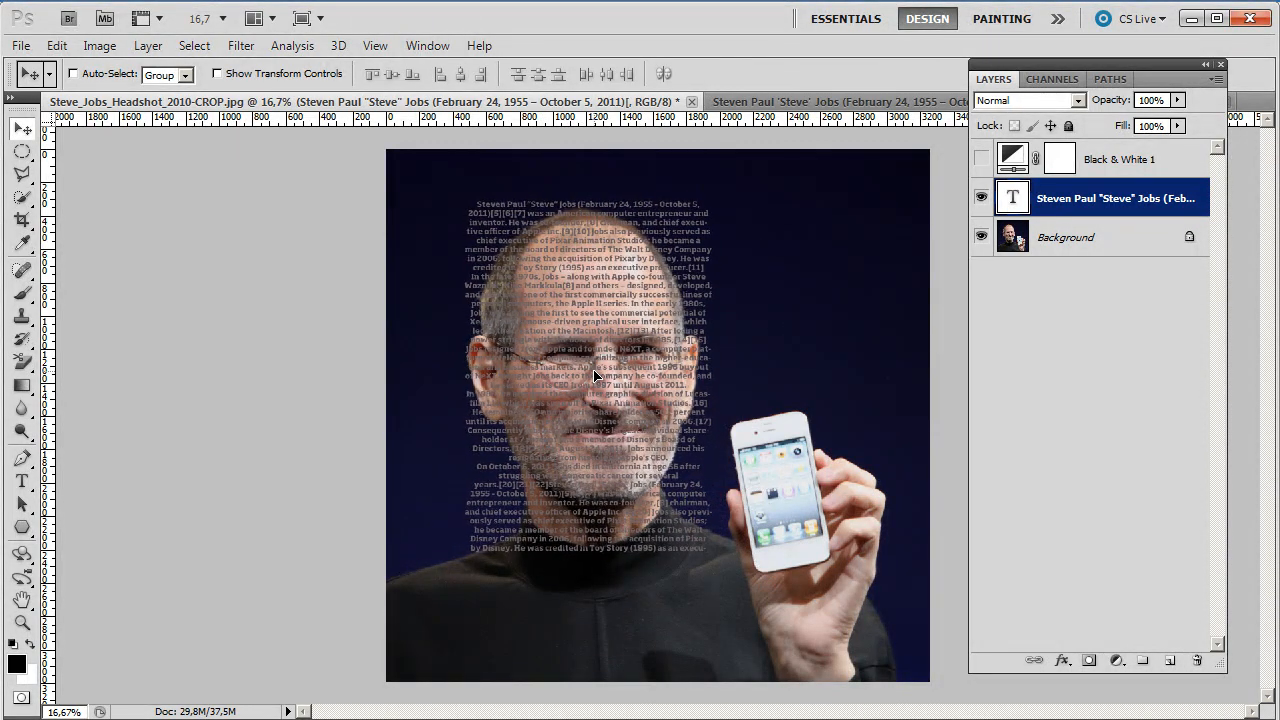
left_click_drag(625, 436, 619, 432)
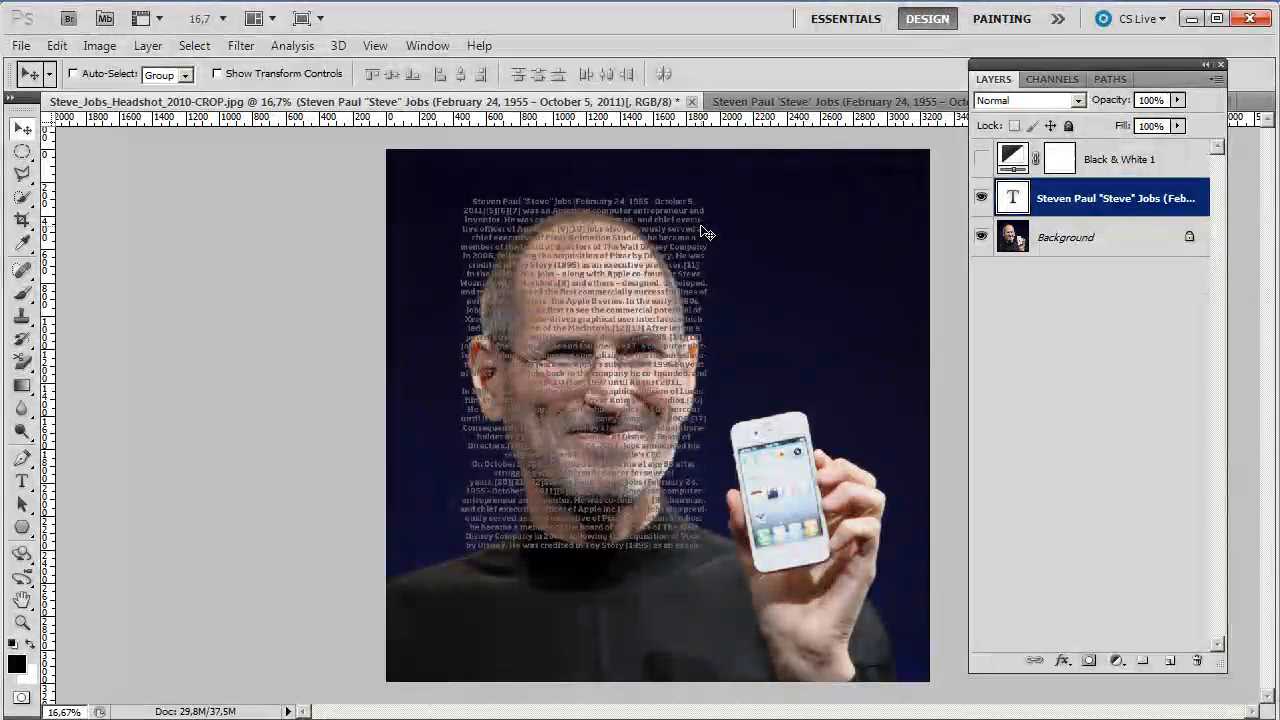
- Set the font size of all the biography text over the face to 29.16 pt
key("ctrl+plus")
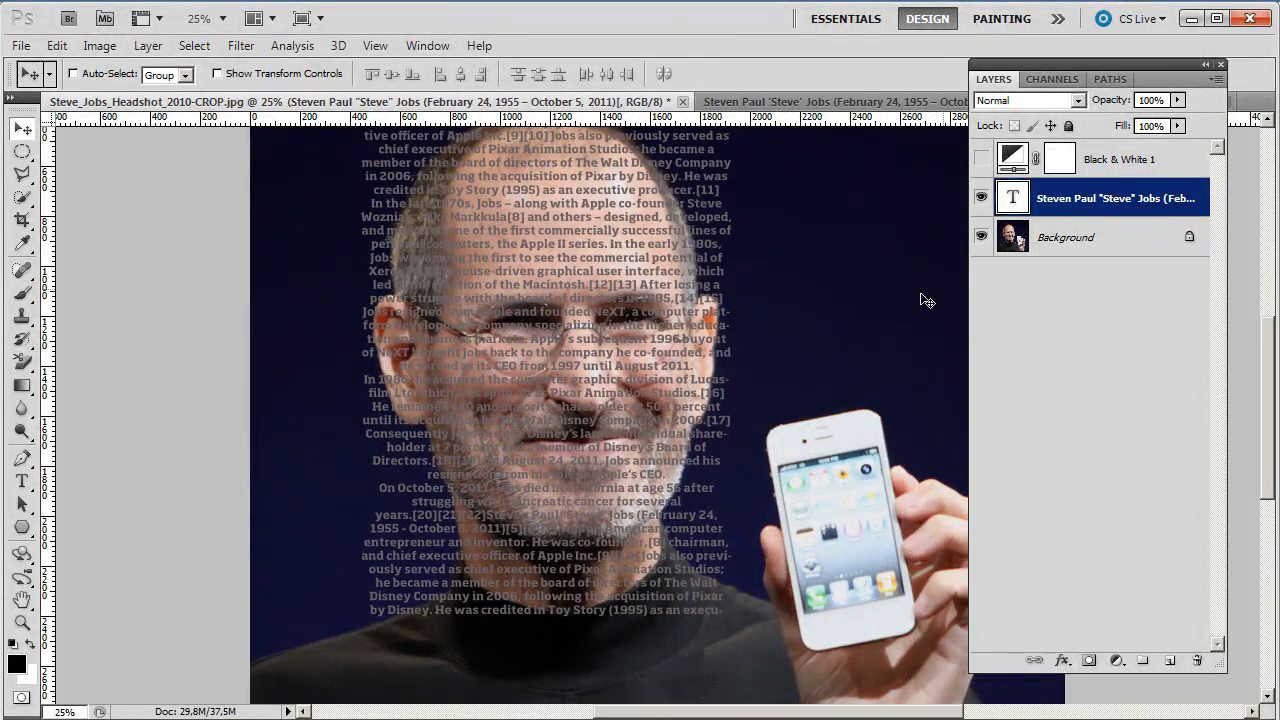
double_click(1012, 198)
left_click_drag(365, 74, 348, 75)
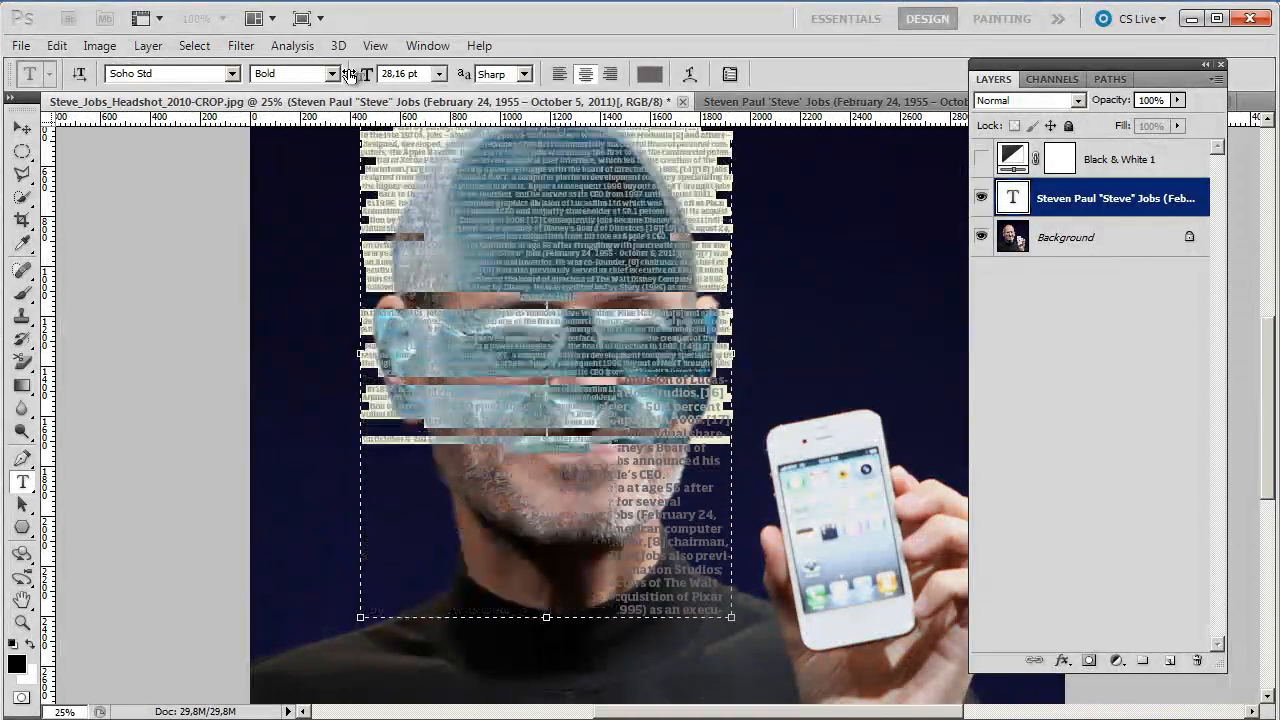
left_click_drag(348, 75, 352, 75)
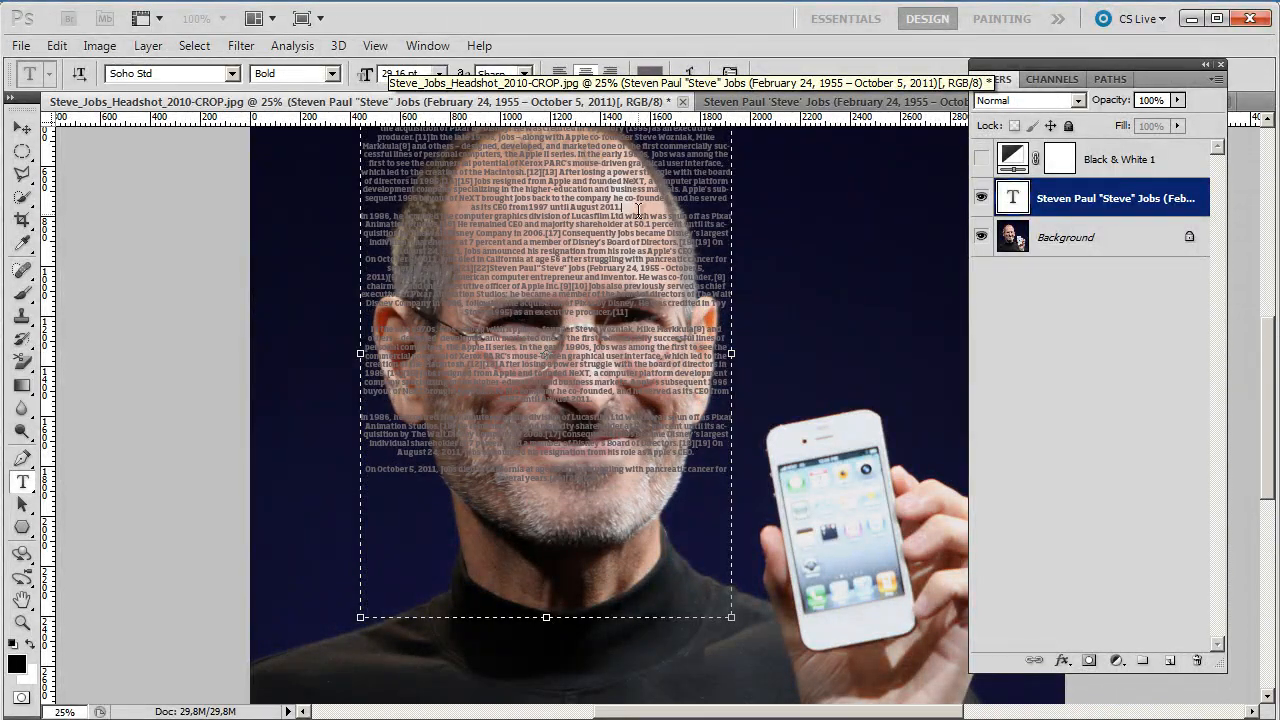
- Remove the line breaks between the biography paragraphs over the face so the text runs on without gaps
key("Delete")
key("Delete")
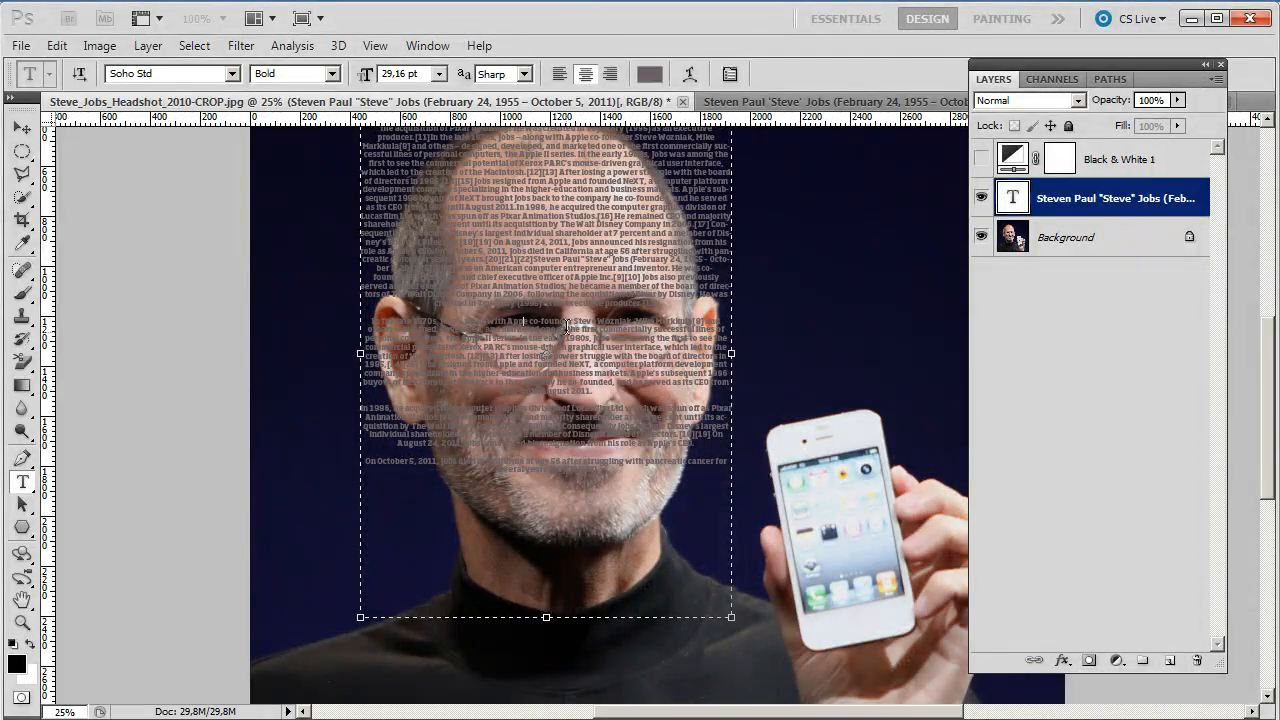
key("Delete")
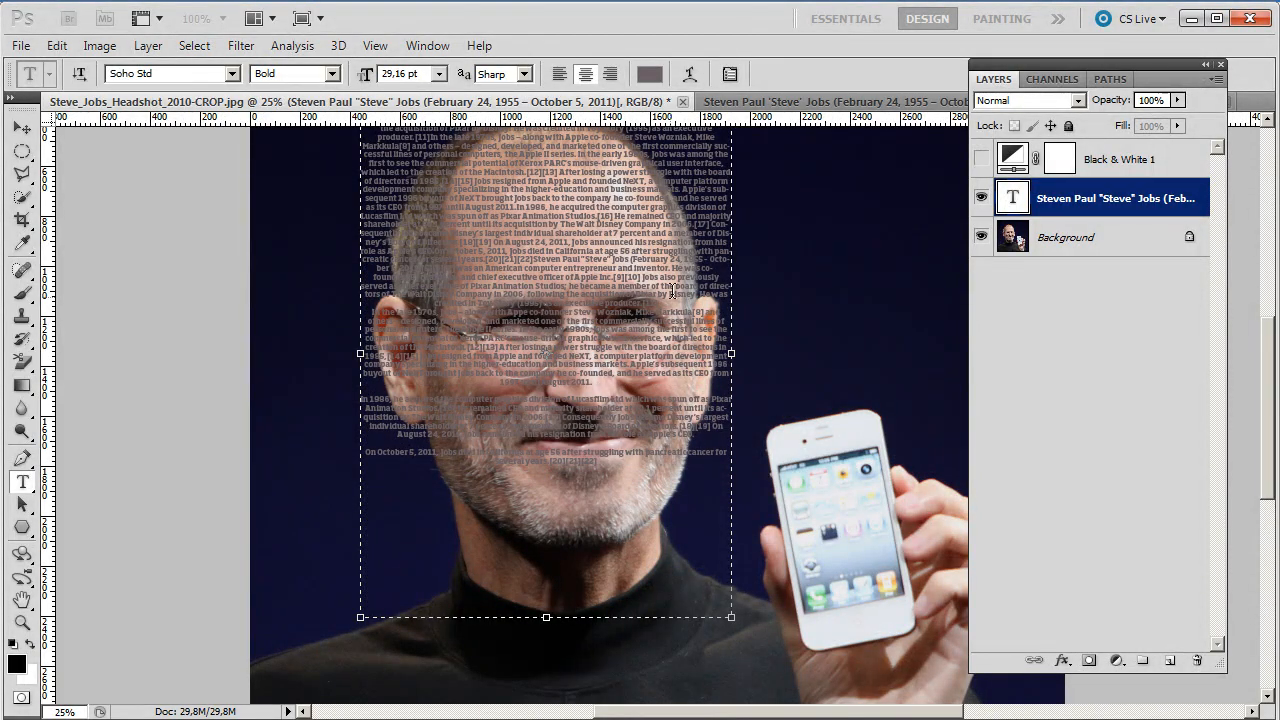
key("Delete")
left_click(577, 384)
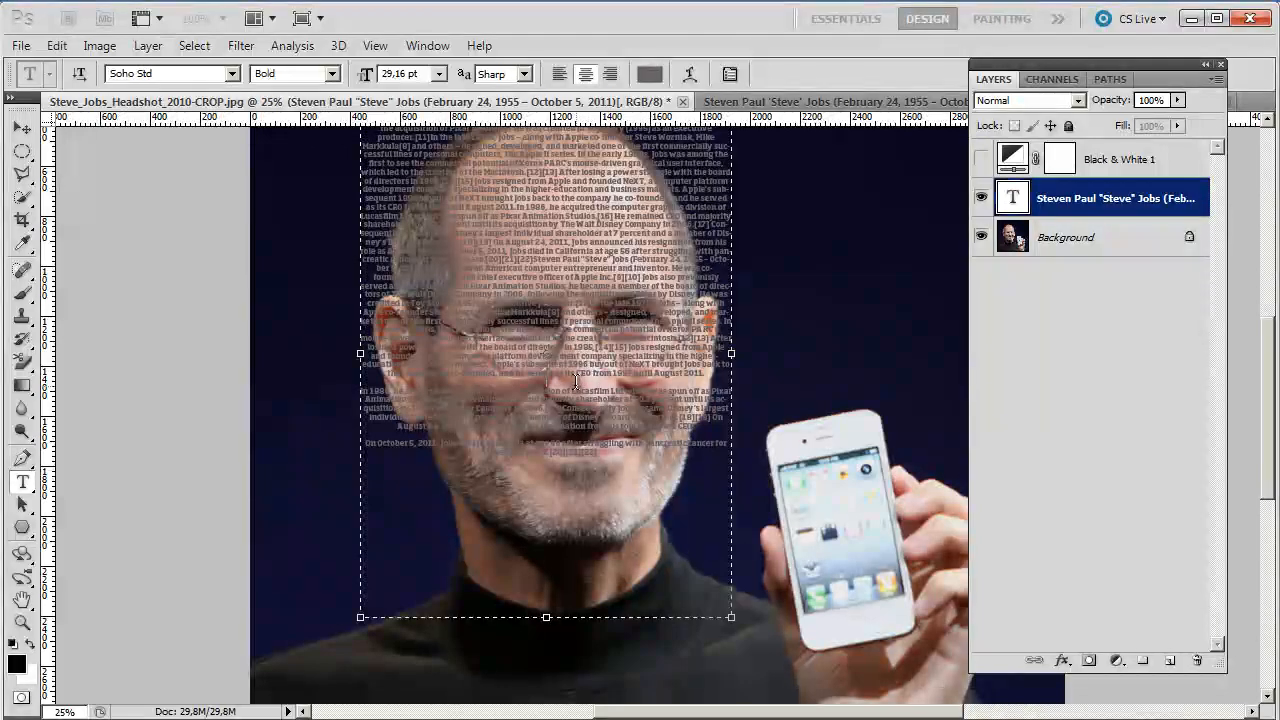
key("Delete")
left_click(583, 427)
key("Delete")
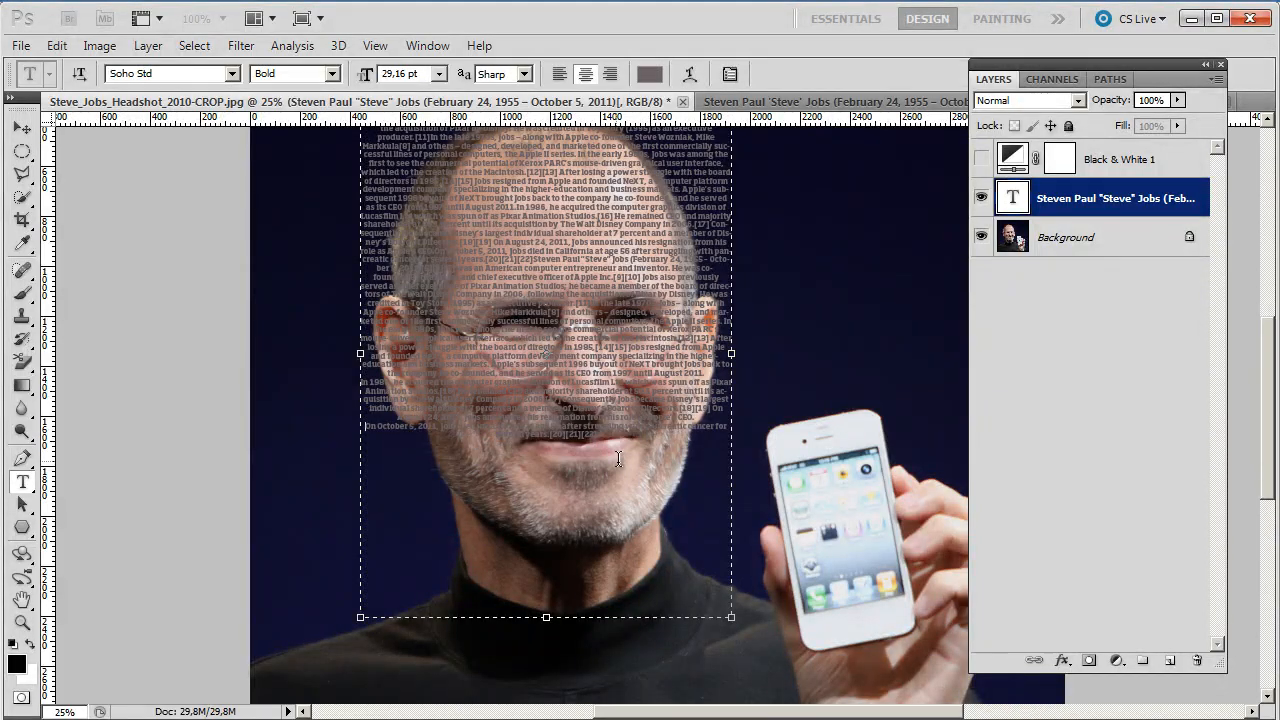
- Copy all the biography text and append it at the end of the same text box to fill it down past the neck
key("ctrl+a")
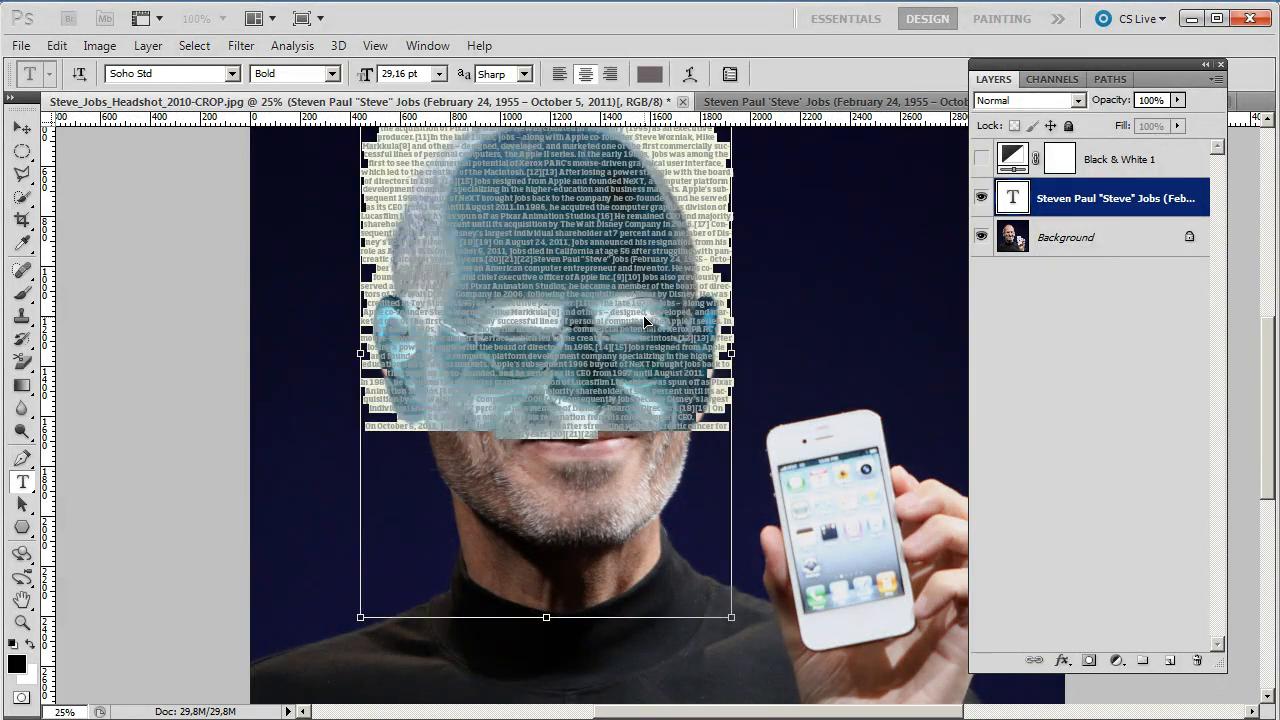
key("Right")
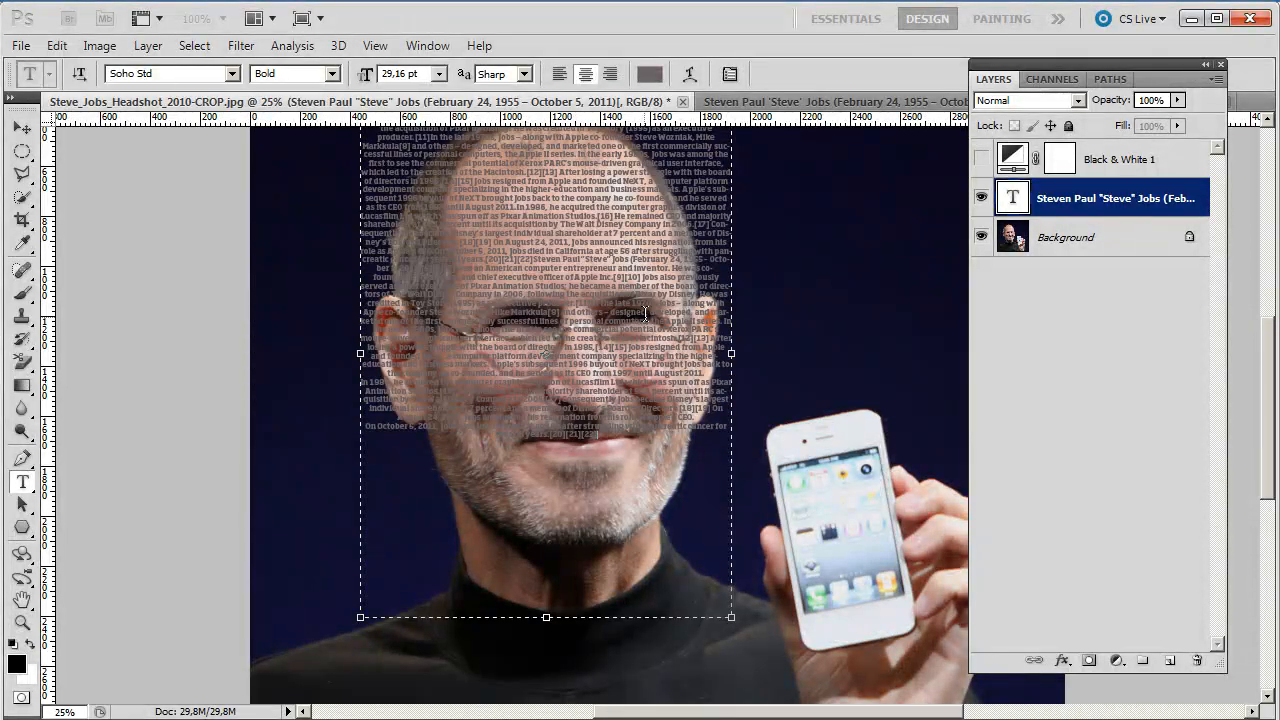
key("ctrl+v")
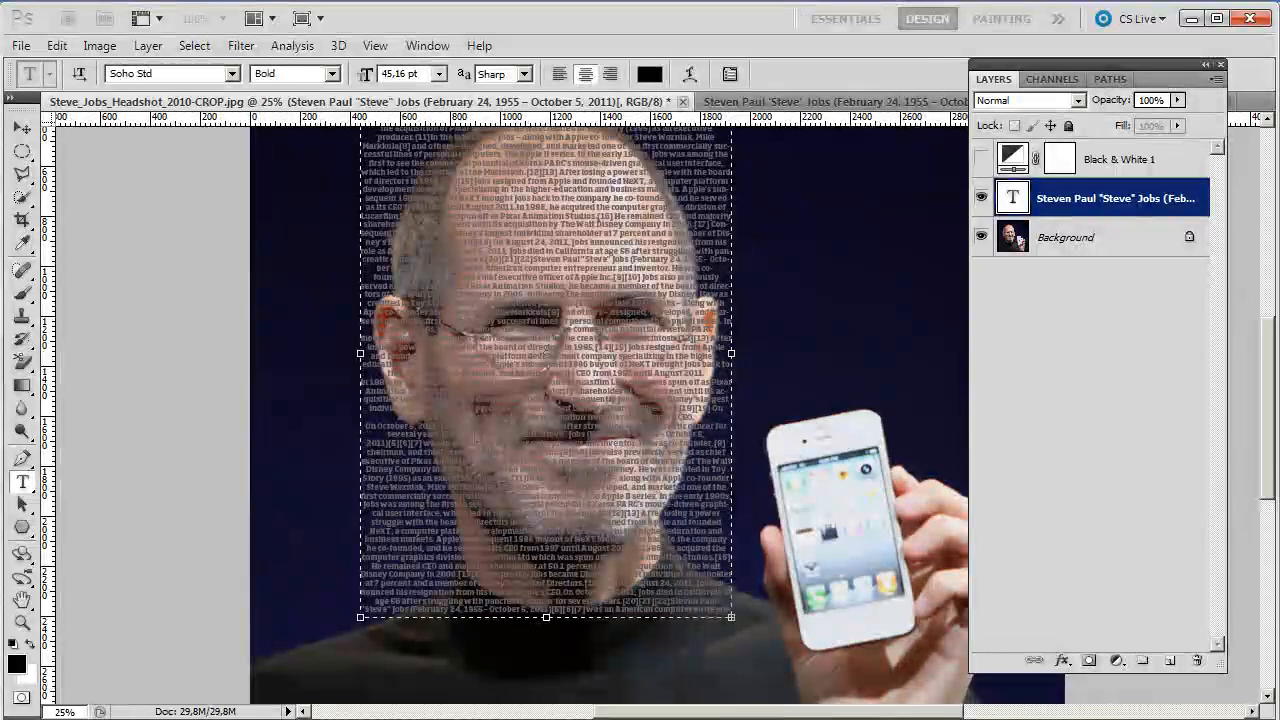
key("ctrl+Return")
key("v")
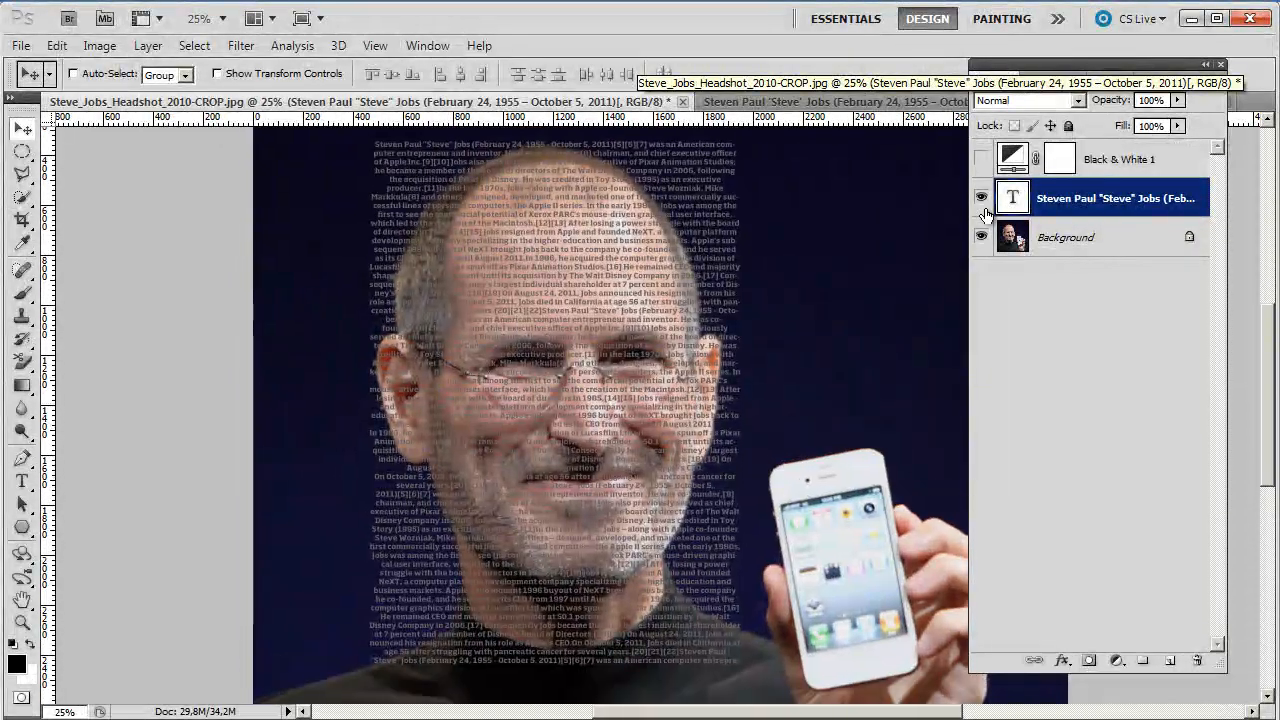
- Hide the text layer, select the head and neck on the Background with the Quick Selection Tool, and copy them to a new layer
left_click(981, 197)
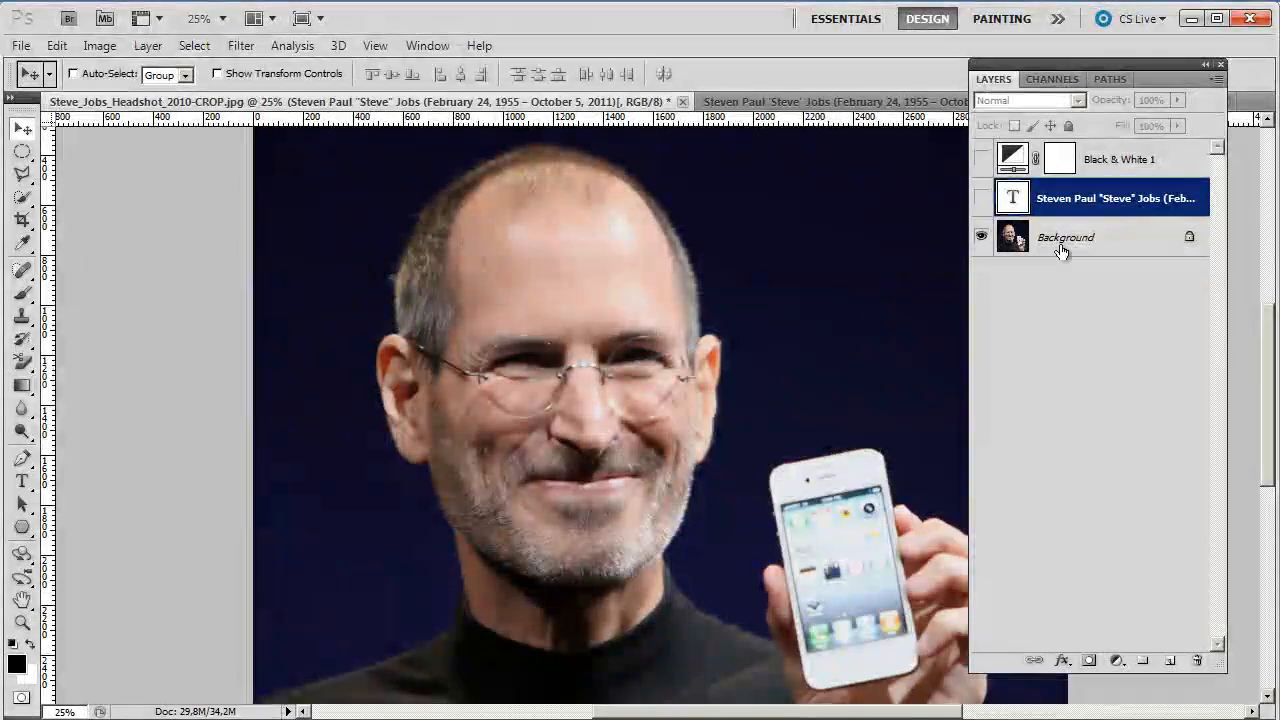
left_click(1062, 245)
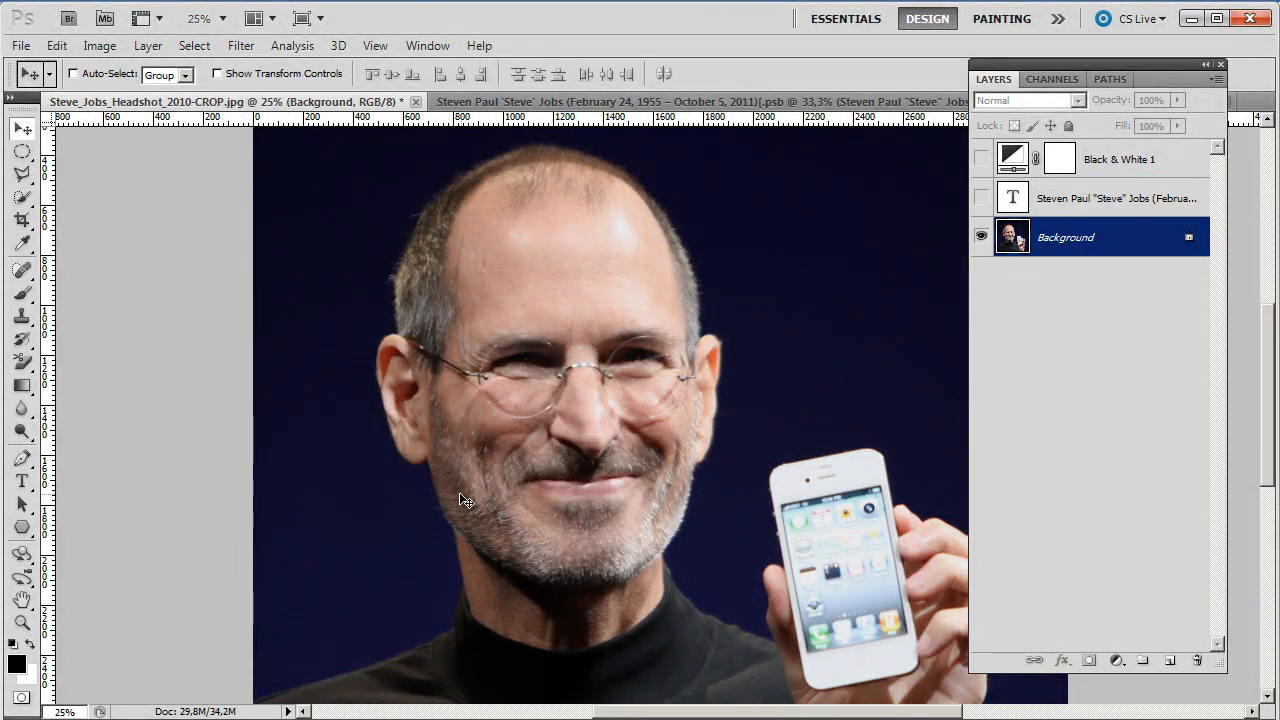
key("w")
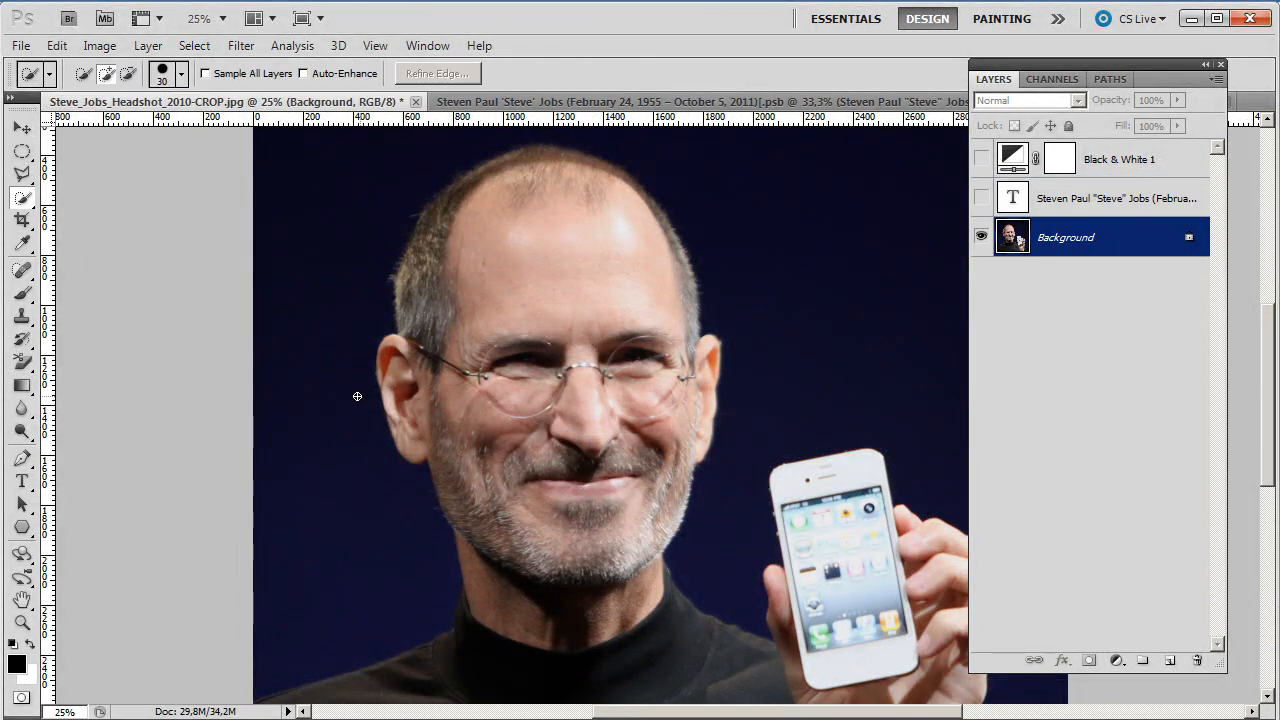
right_click(29, 201)
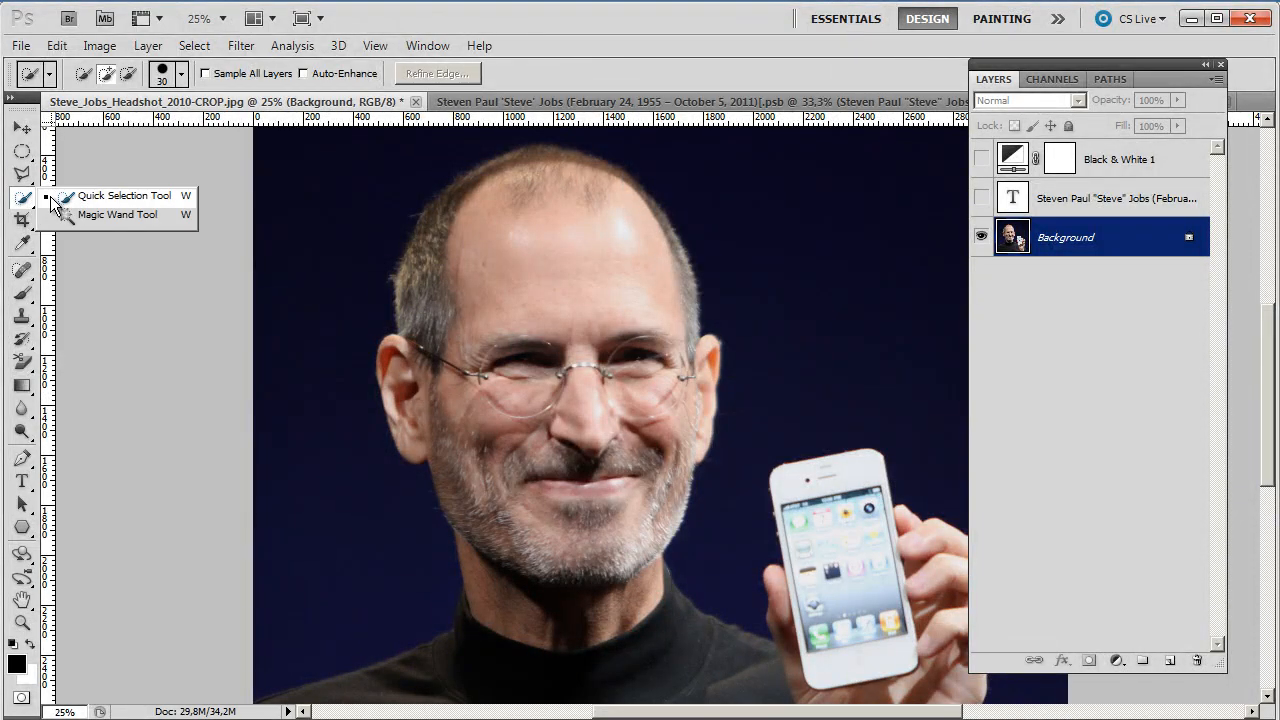
left_click(75, 200)
mouse_move(506, 608)
left_mouse_down()
mouse_move(483, 552)
mouse_move(471, 448)
mouse_move(419, 374)
mouse_move(428, 250)
mouse_move(445, 209)
mouse_move(516, 160)
mouse_move(574, 168)
mouse_move(641, 211)
left_mouse_up()
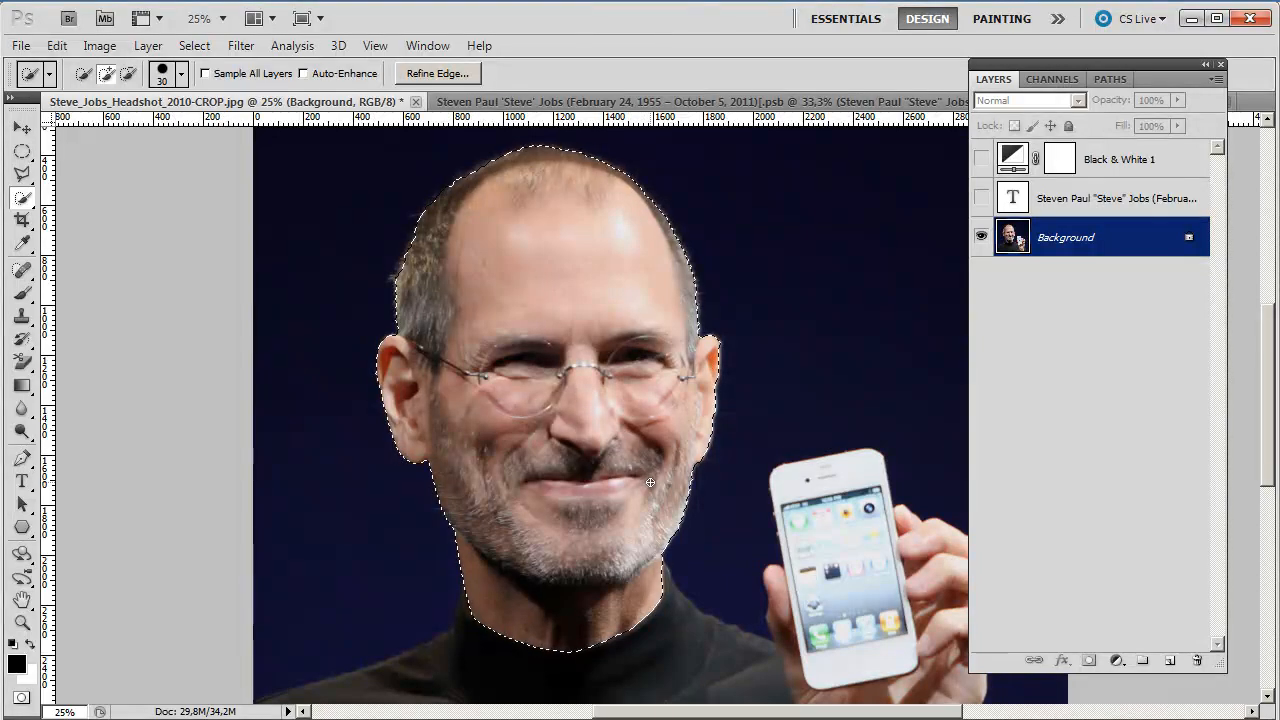
key("ctrl+j")
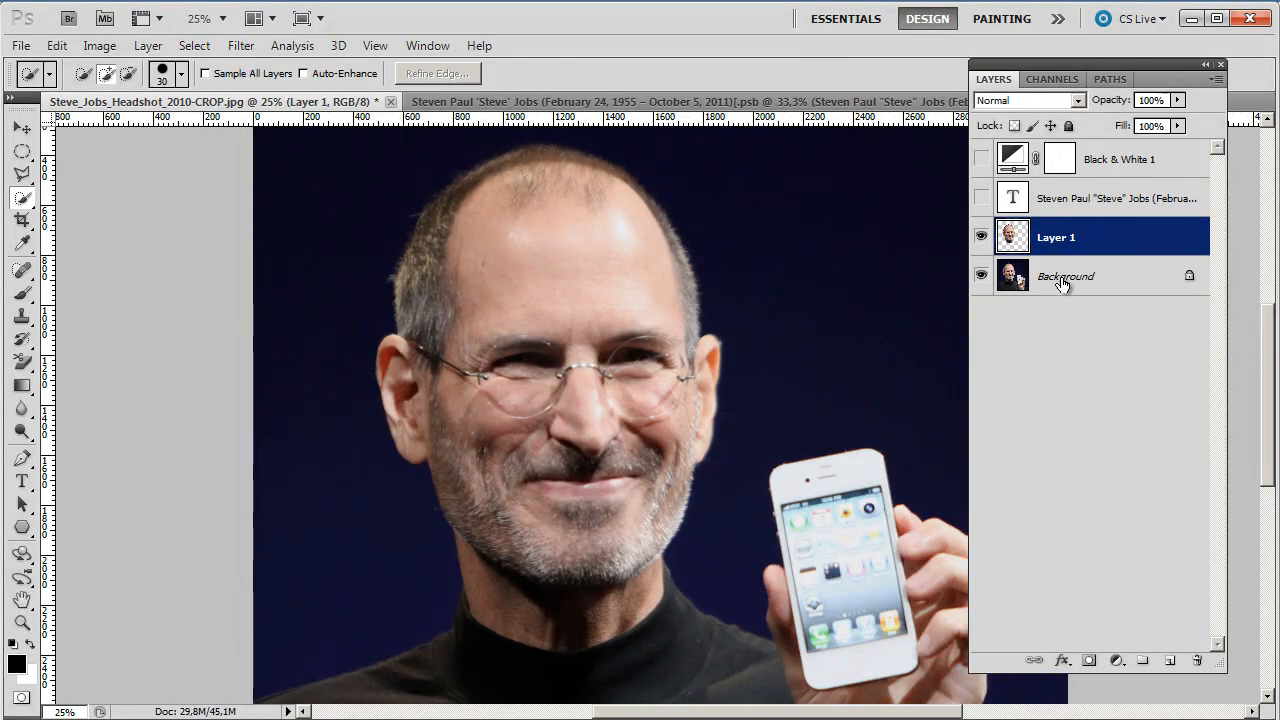
- Add a new layer between the head cut-out and the Background and fill it with black
left_click(1167, 663, "ctrl")
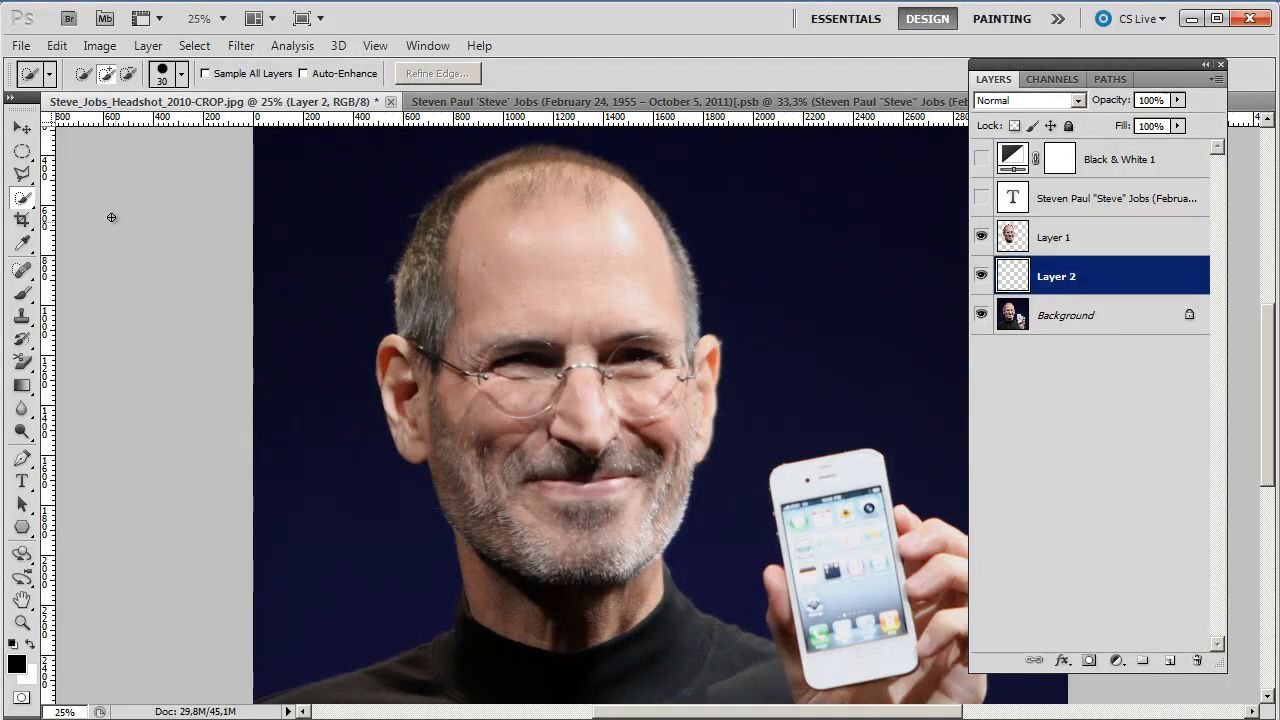
left_click(57, 45)
left_click(160, 224)
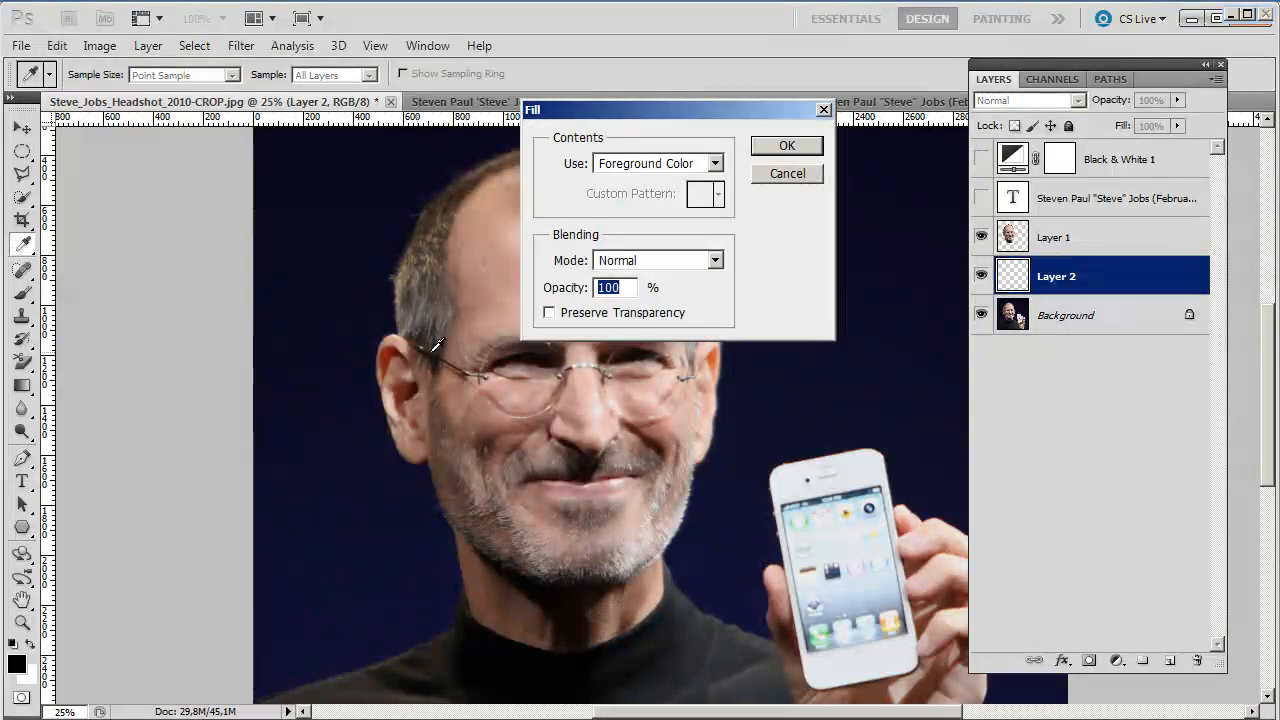
left_click(640, 165)
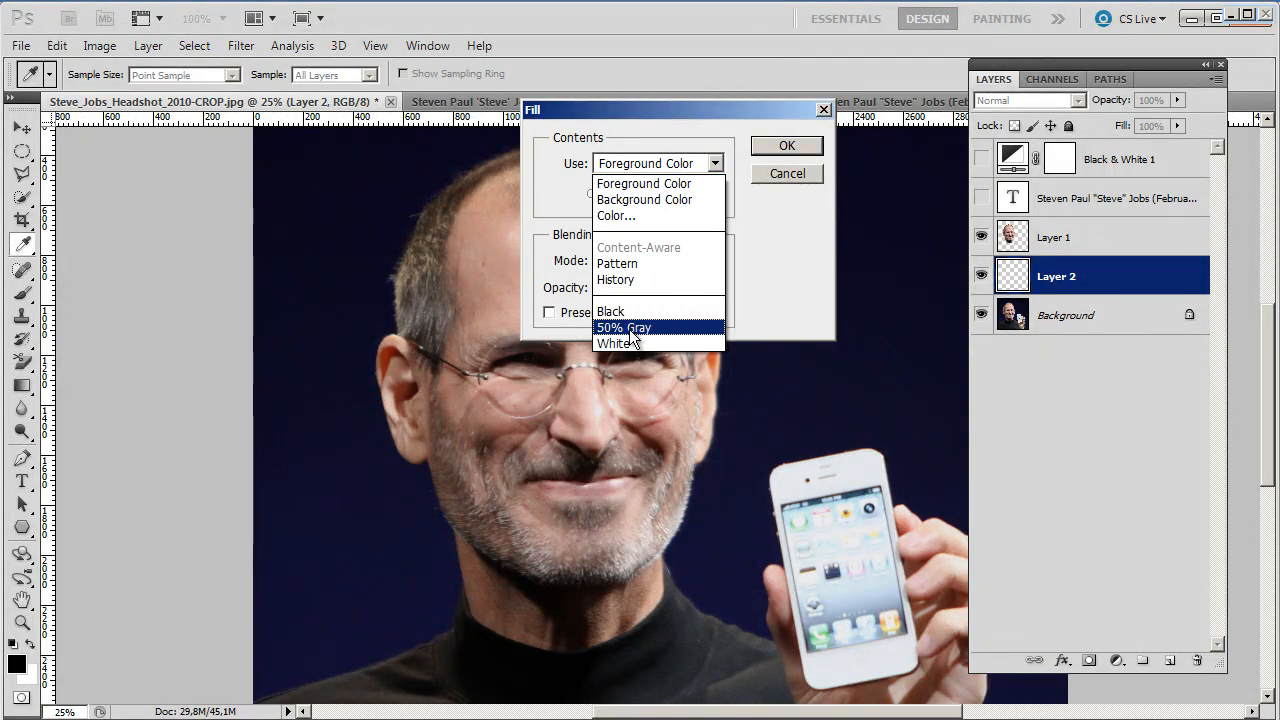
left_click(610, 311)
left_click(780, 147)
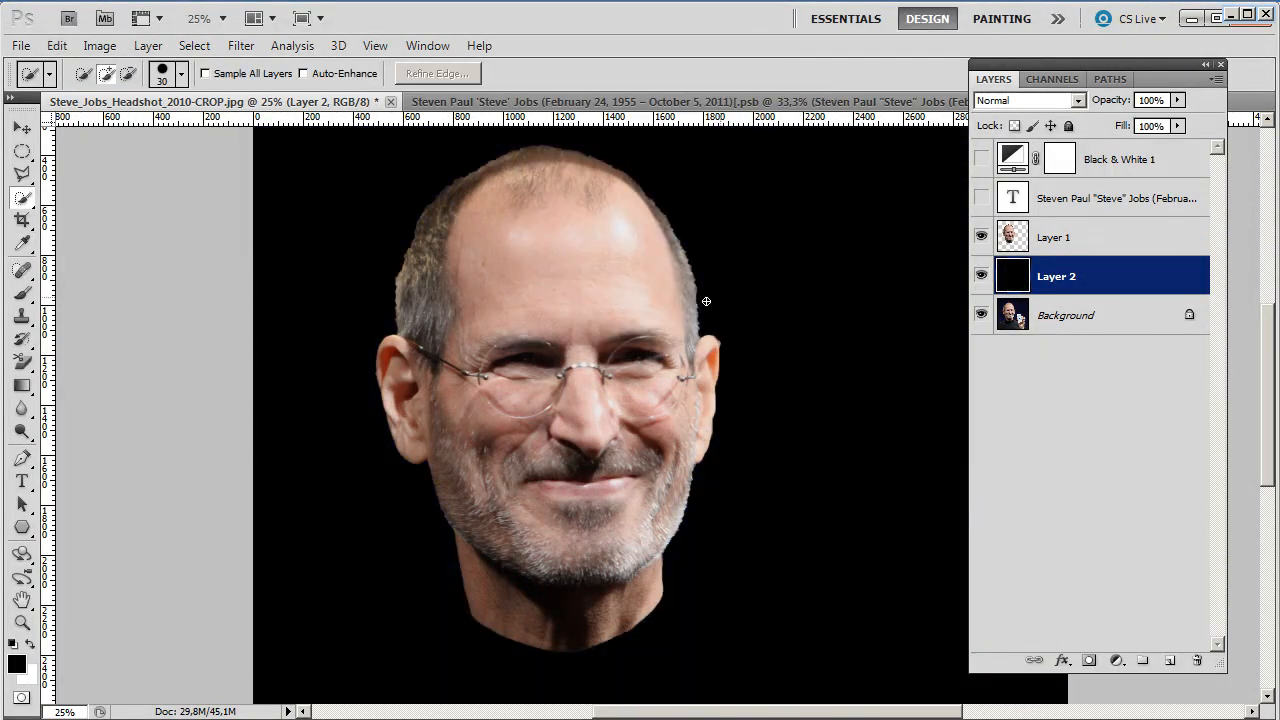
- Move the head cut-out layer above the biography text and show the text and Black & White adjustment layers
left_click(1076, 252)
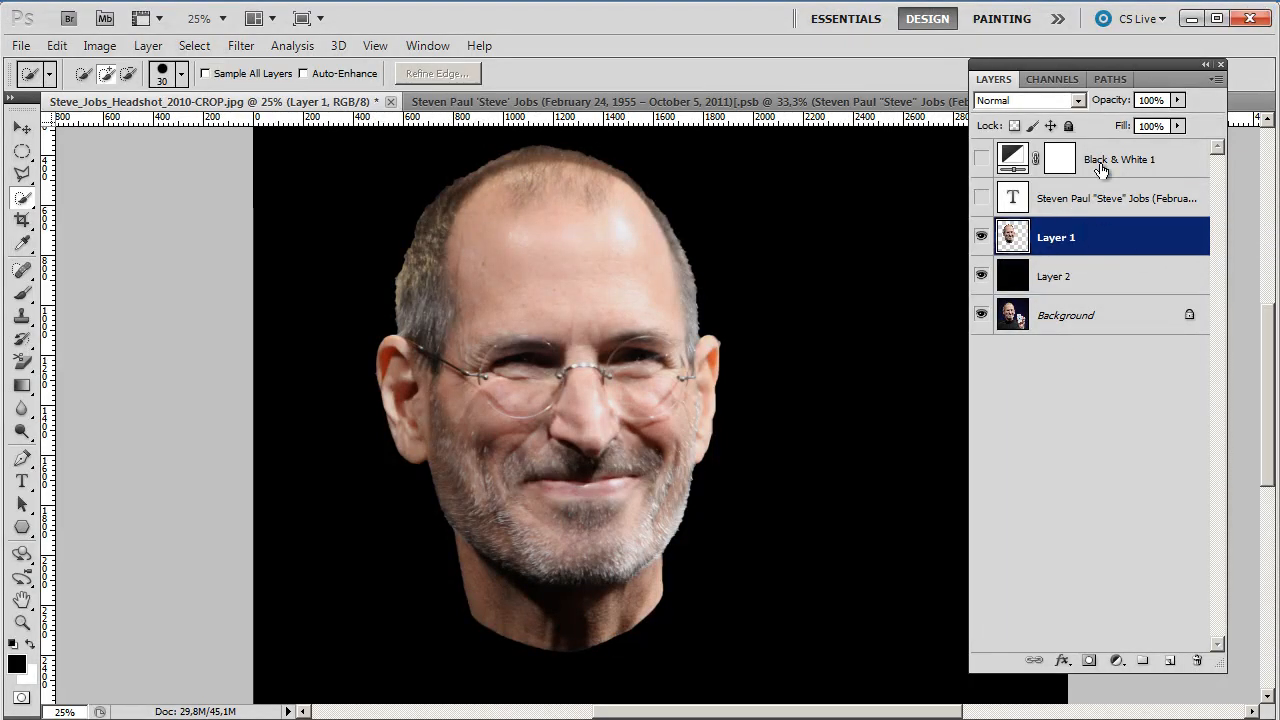
left_click_drag(1092, 244, 1090, 198)
left_click(981, 240)
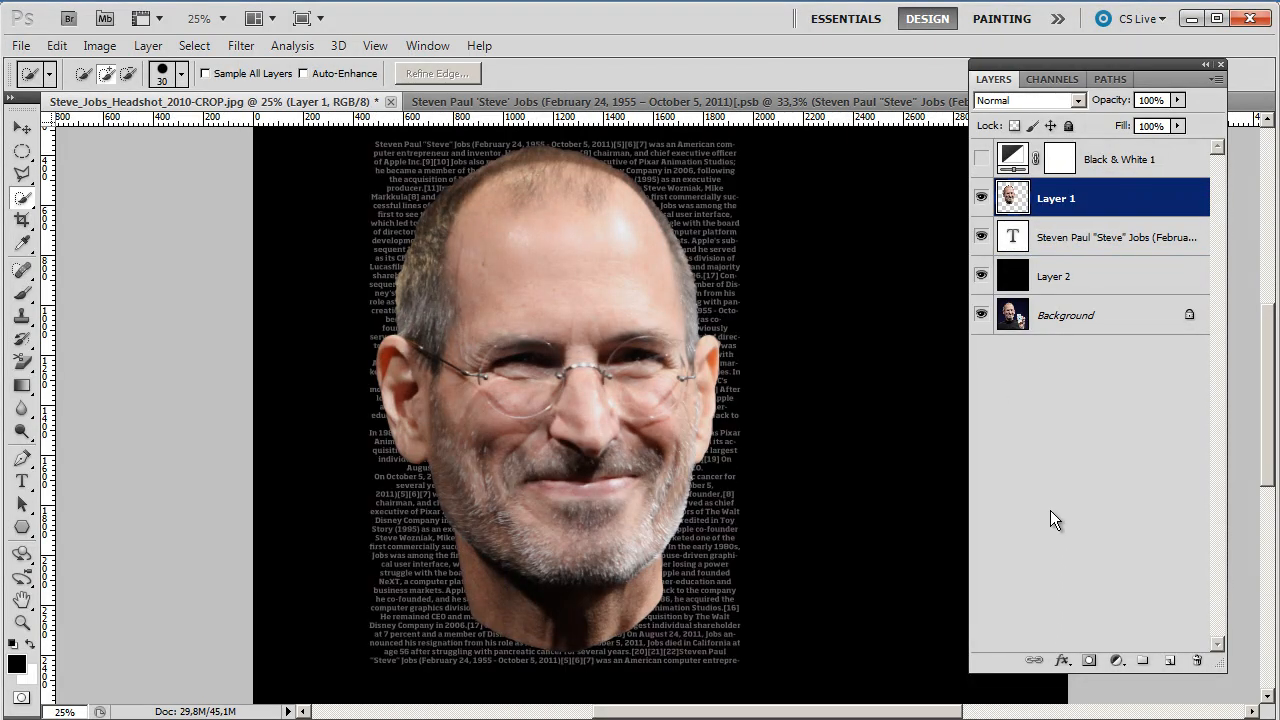
left_click(981, 162)
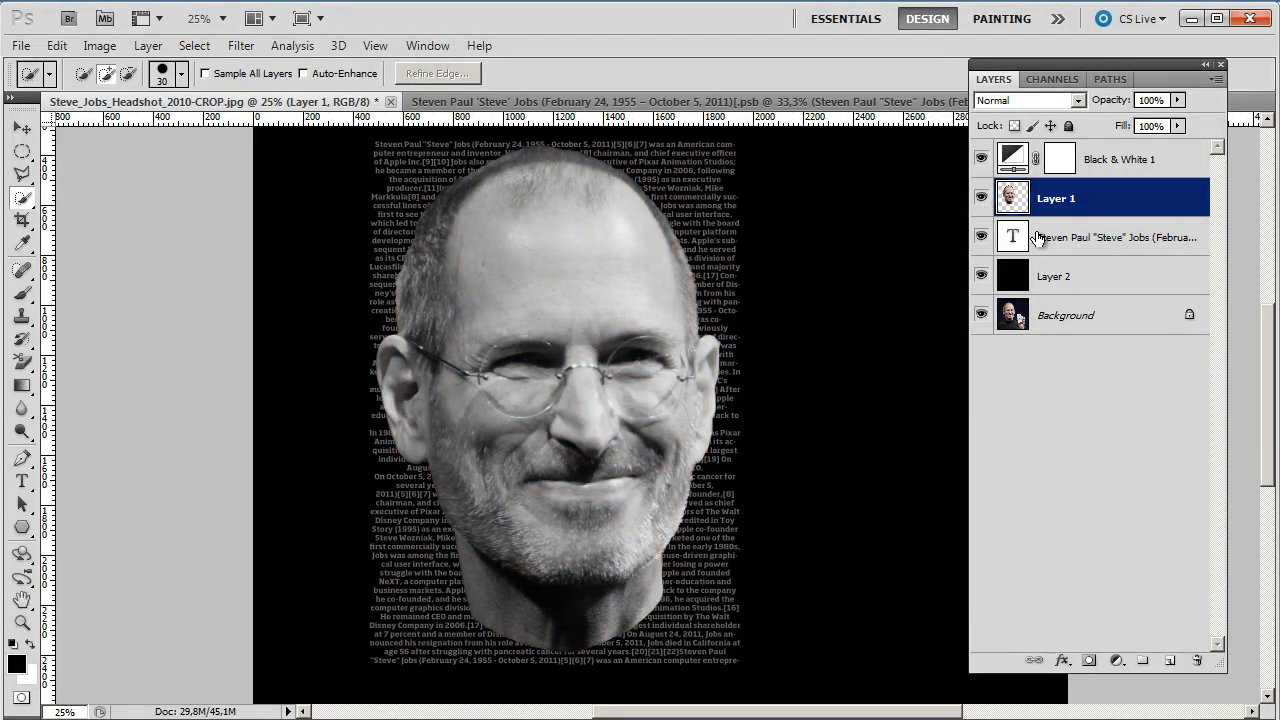
- Duplicate the biography text layer and clip the head cut-out and Black & White adjustment to the upper copy
left_click(1076, 230)
key("ctrl+j")
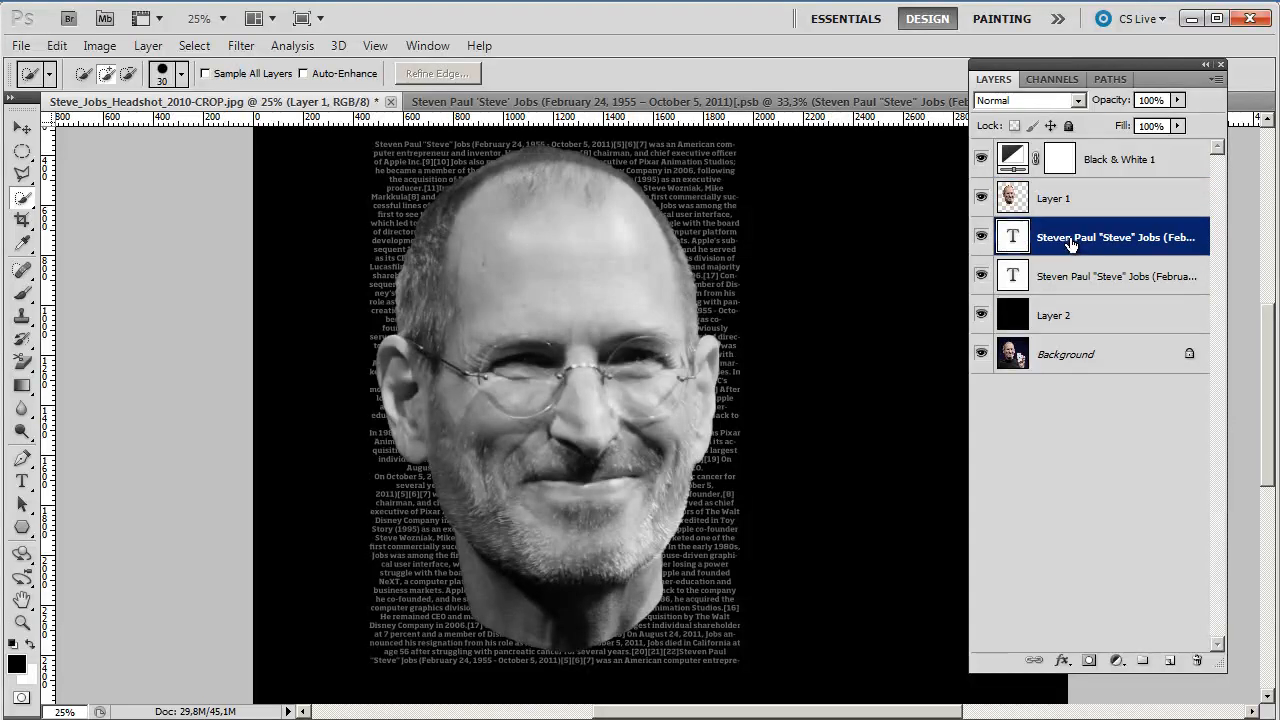
left_click(1058, 180, "alt")
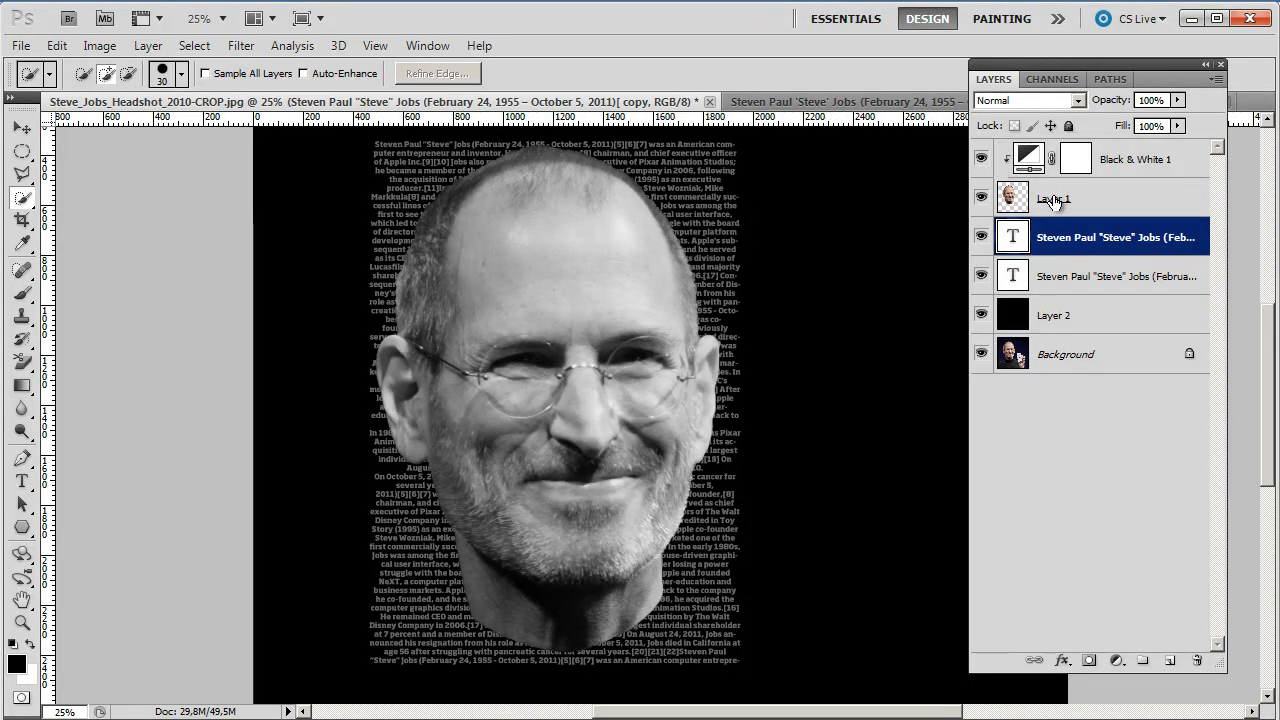
left_click(1060, 217, "alt")
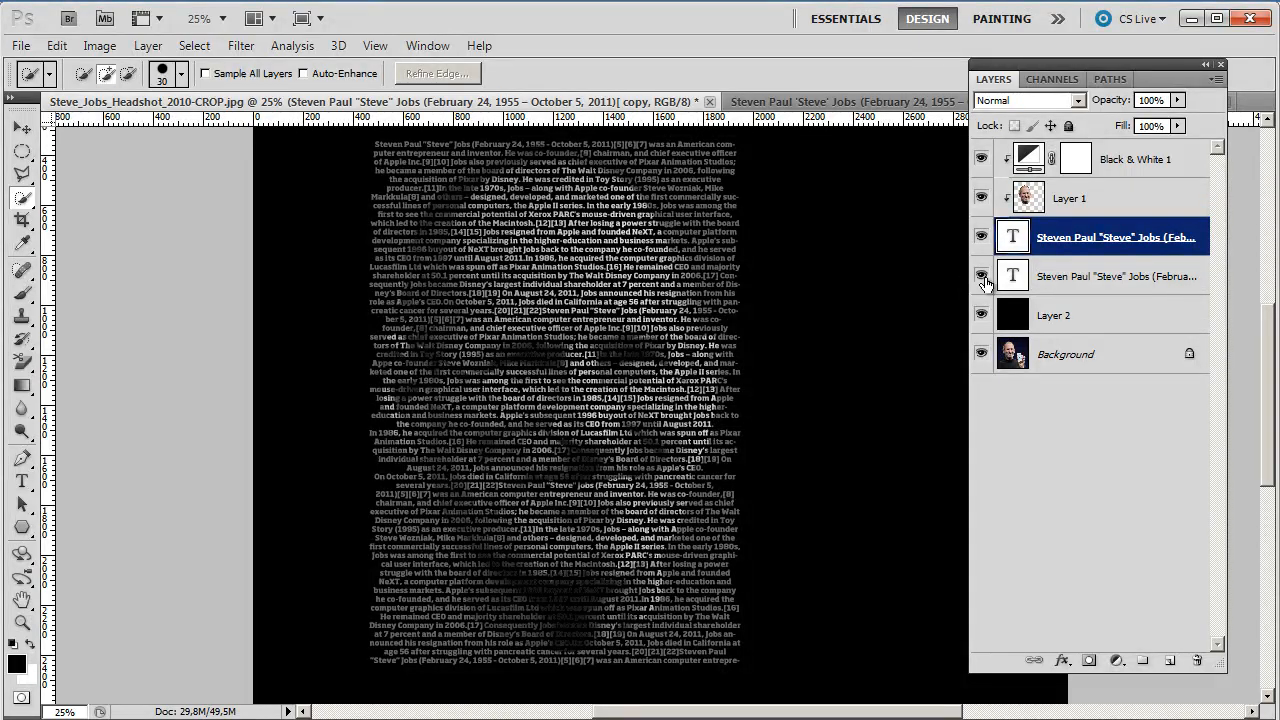
- Delete the lower, unclipped copy of the biography text layer
left_click(1090, 288)
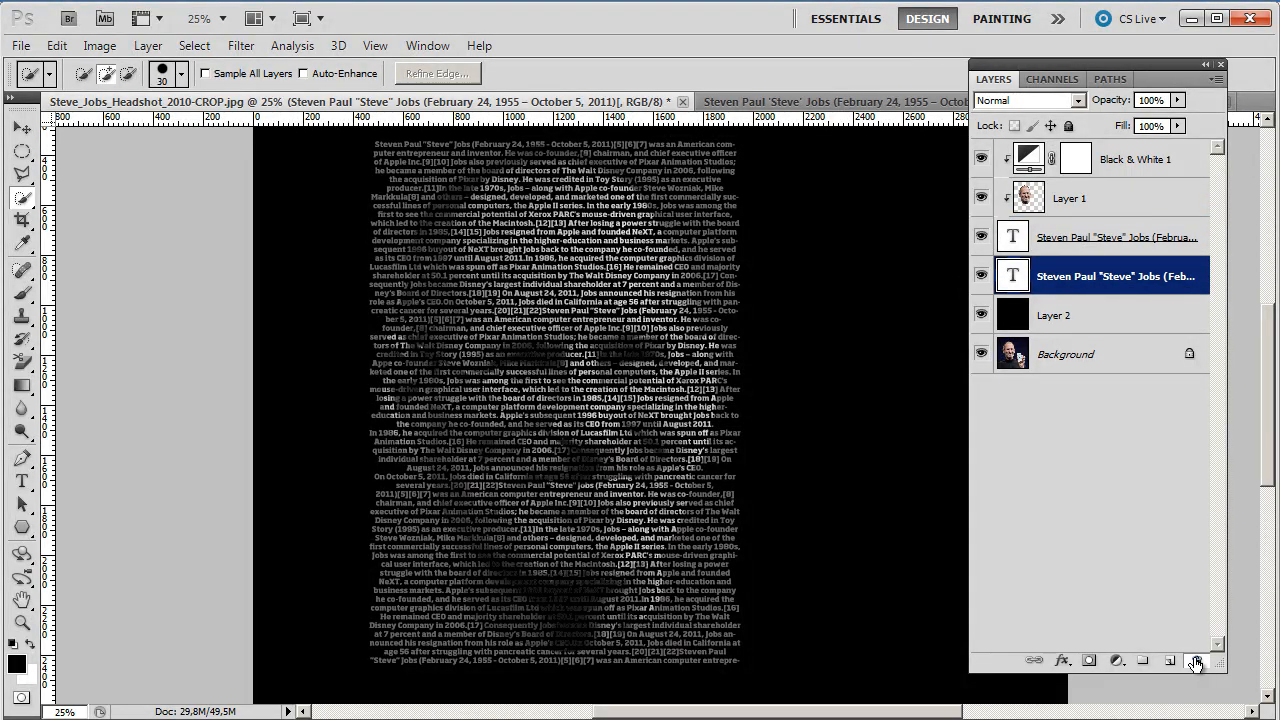
left_click(1197, 661)
left_click(700, 228)
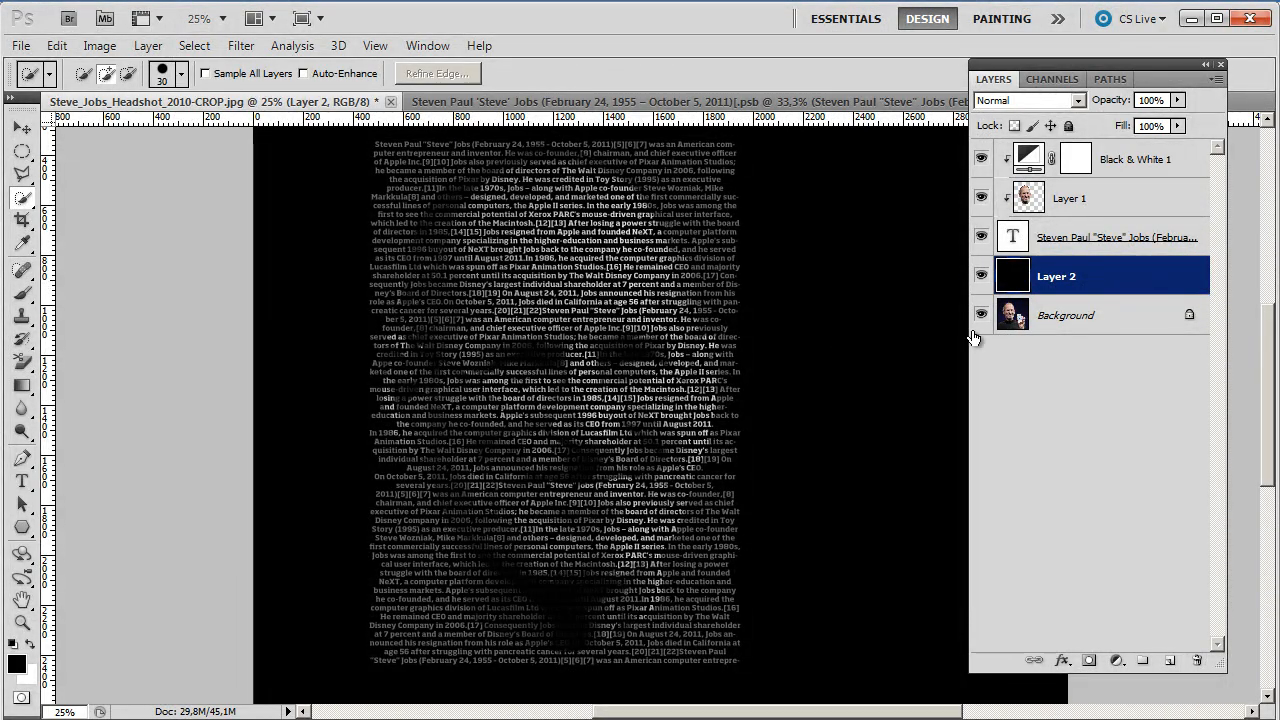
- Mask the biography text layer with the outline of the head cut-out and convert it to a smart object
left_click(1025, 205, "ctrl")
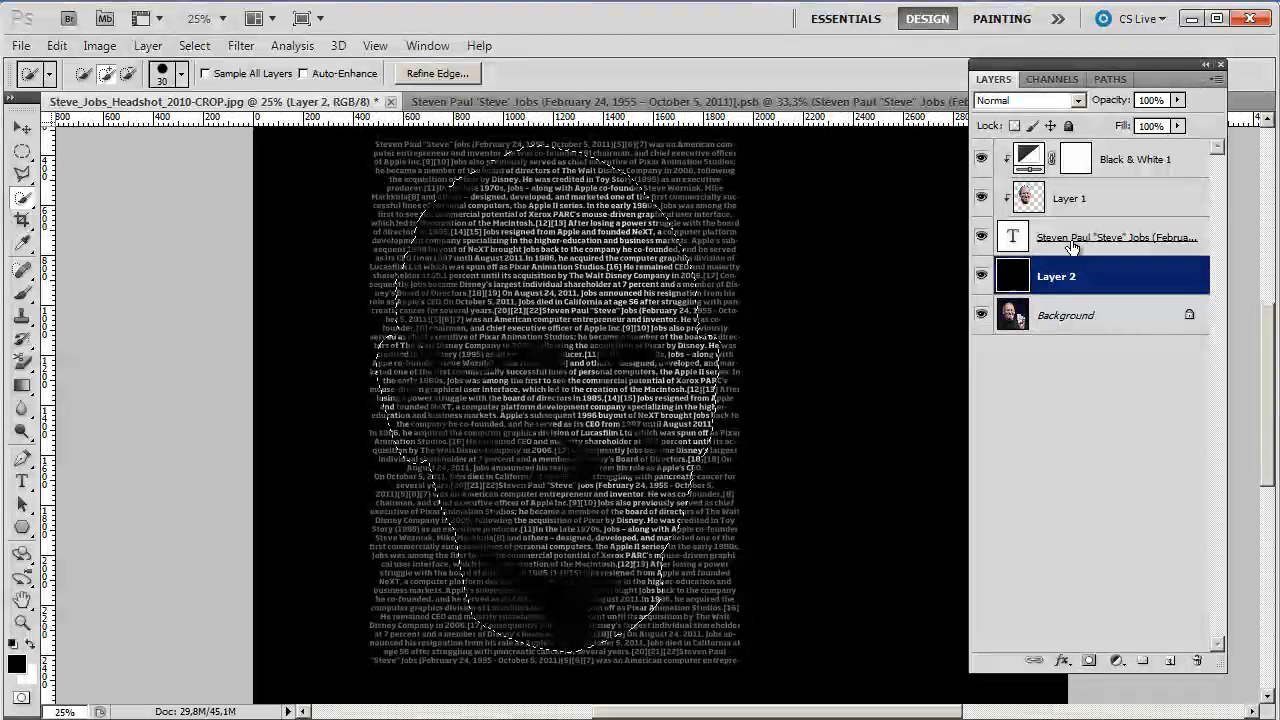
left_click(1068, 240)
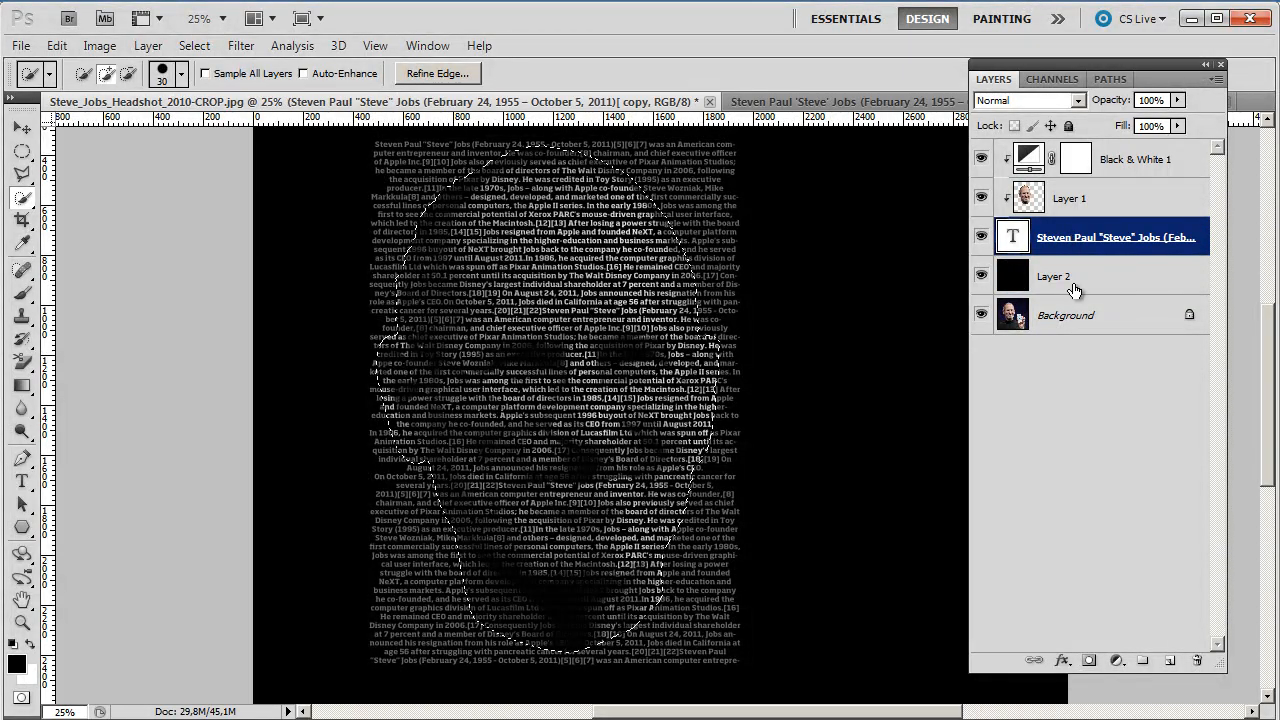
left_click(1089, 661)
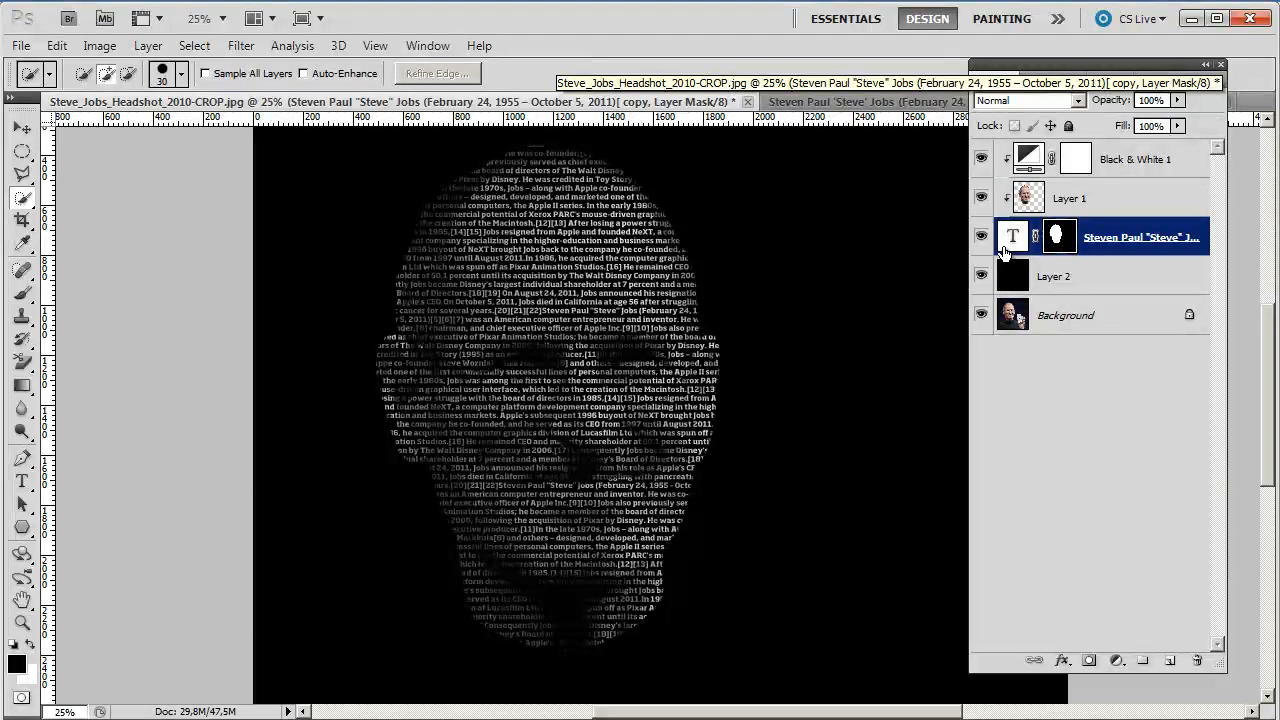
right_click(1168, 235)
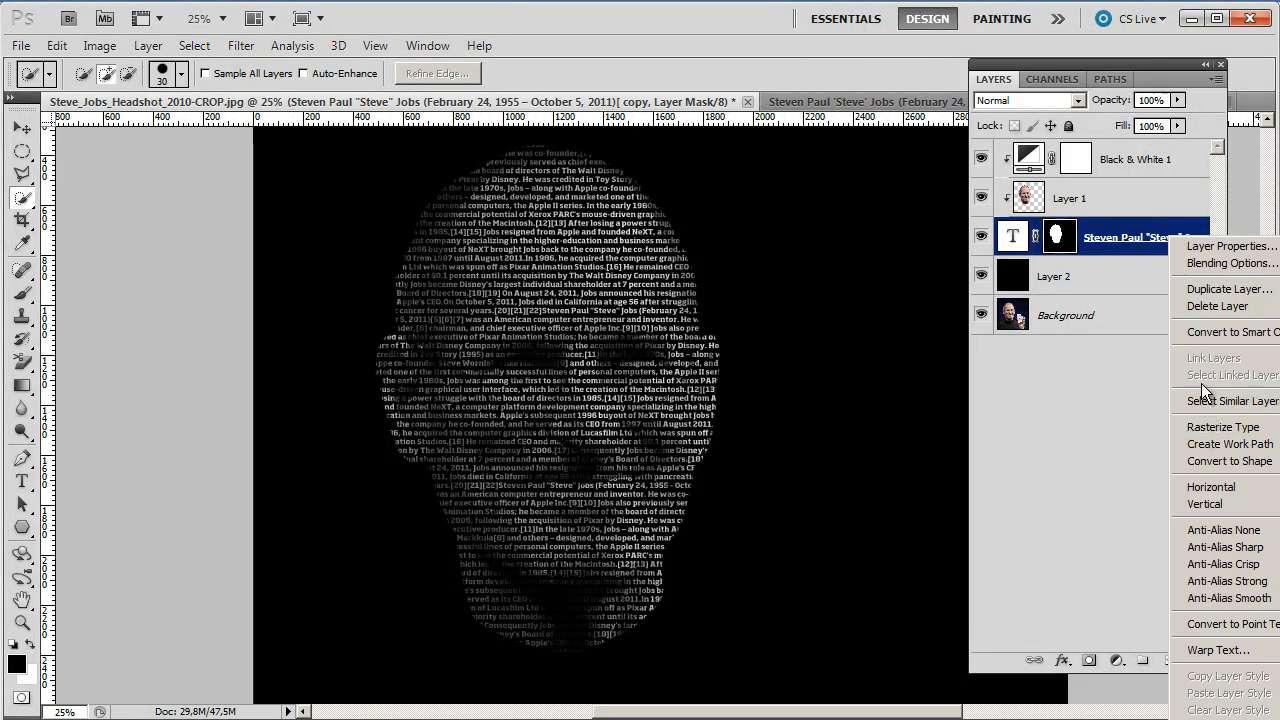
left_click(1199, 332)
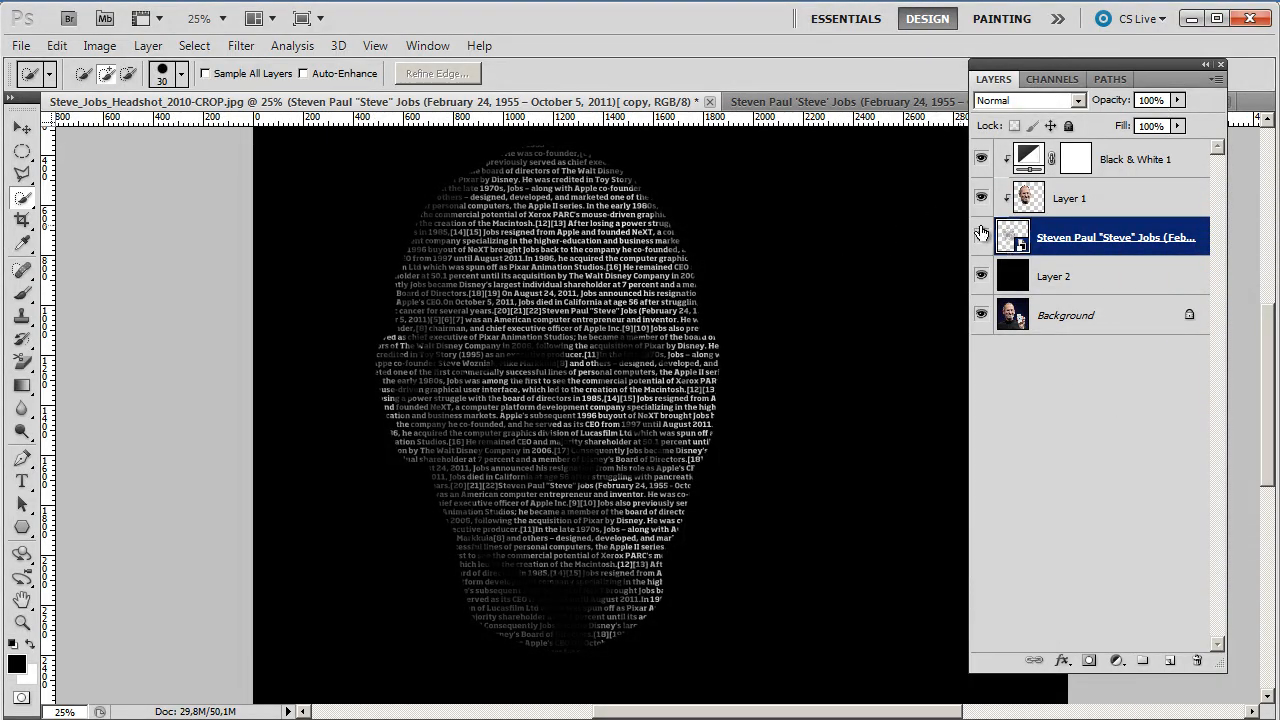
- Apply the Displace filter to the biography text layer with horizontal and vertical scale 10, Stretch To Fit and Wrap Around
left_click(234, 47)
mouse_move(250, 246)
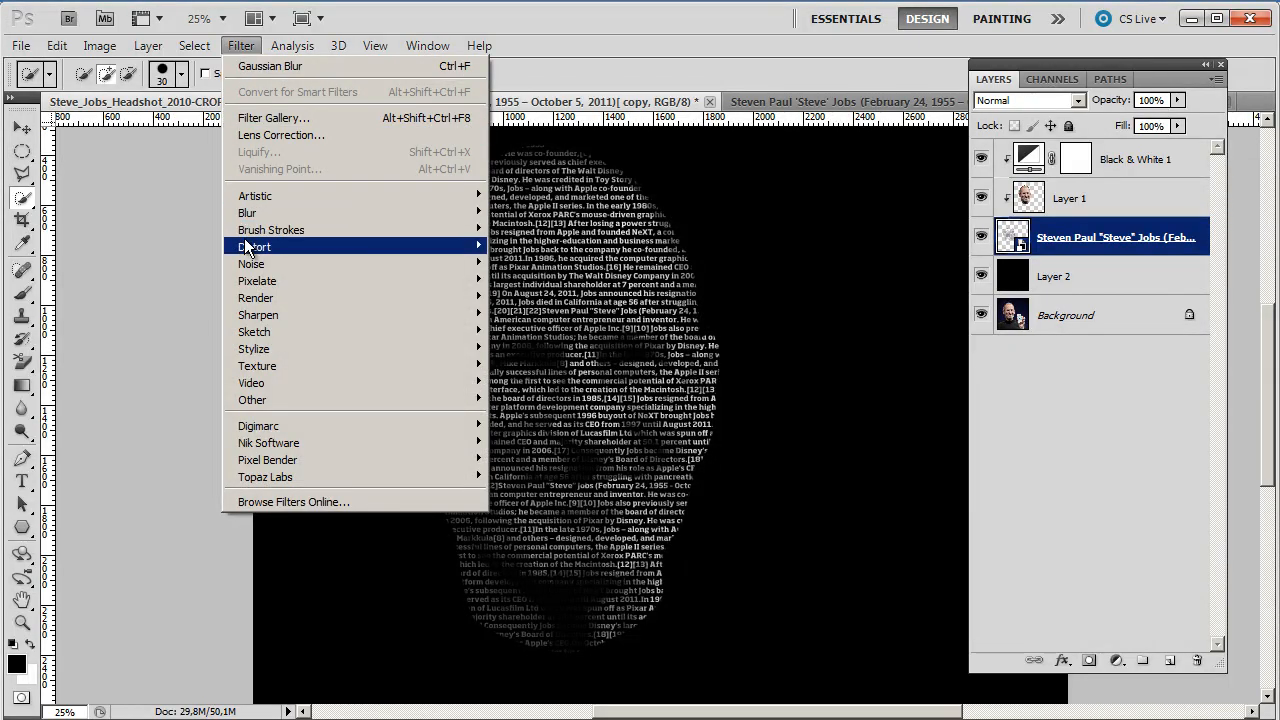
left_click(140, 263)
left_click_drag(632, 124, 250, 243)
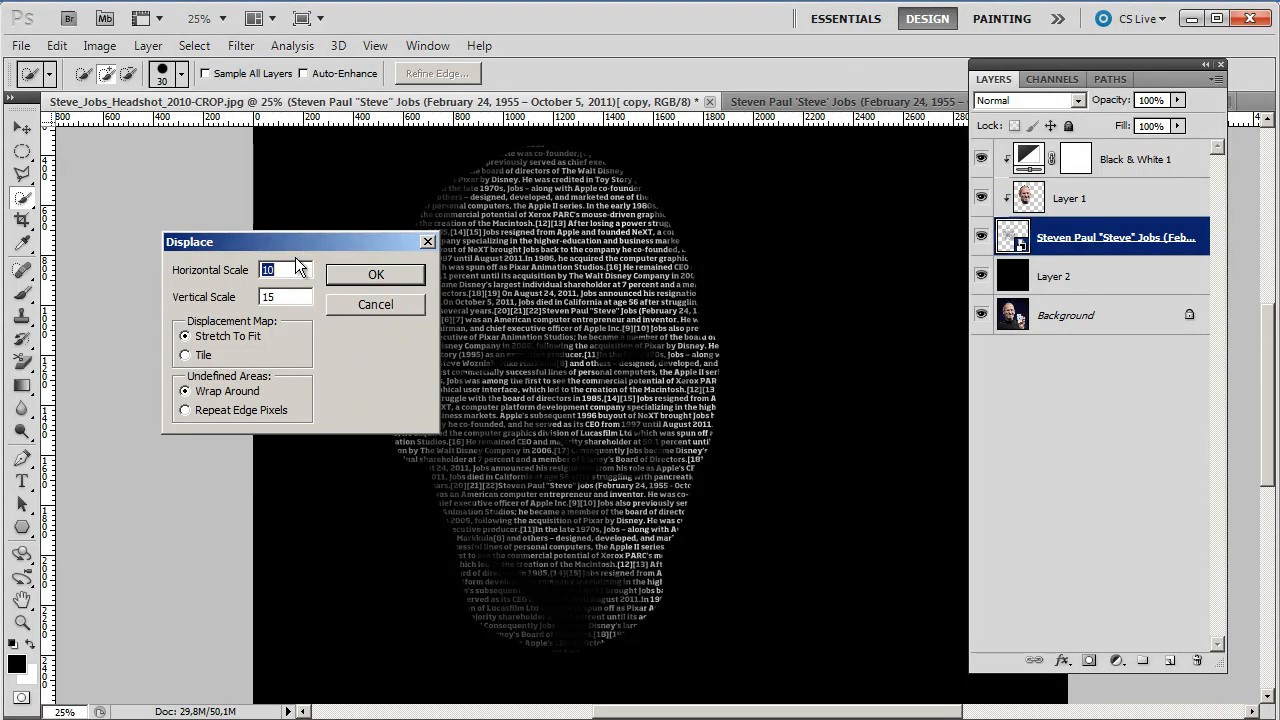
left_click_drag(299, 240, 326, 258)
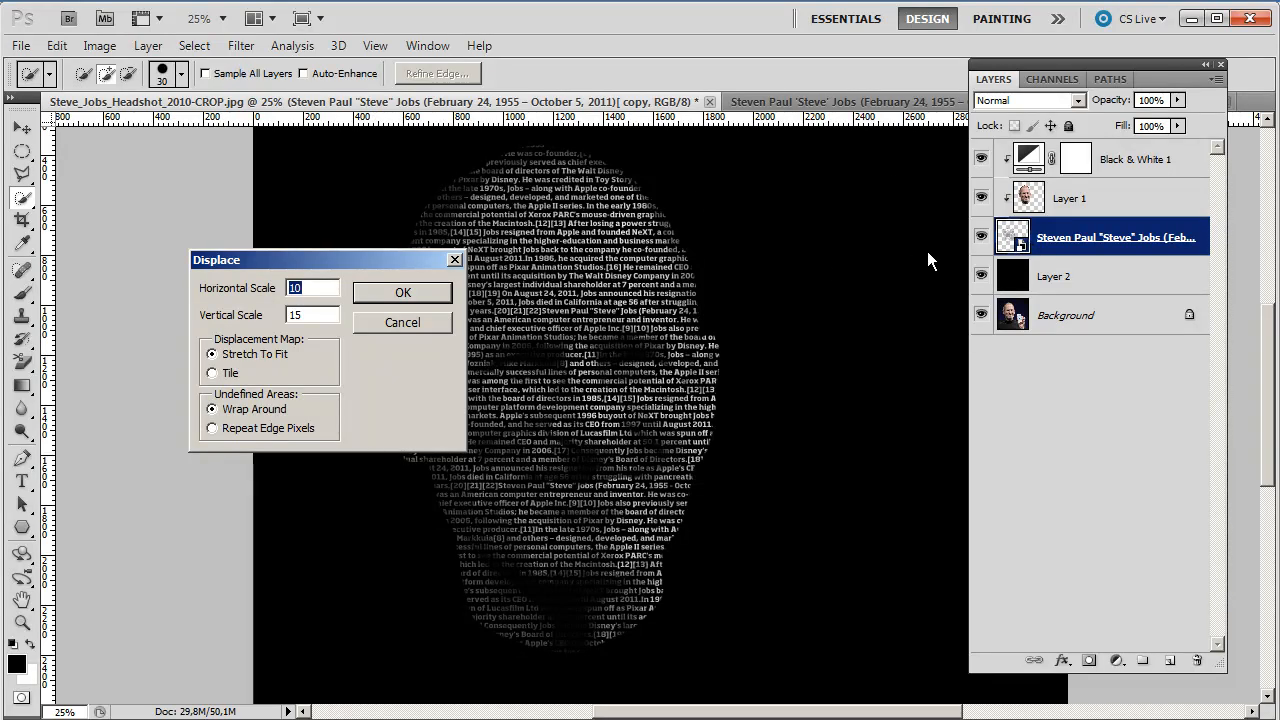
key("Tab")
type("10")
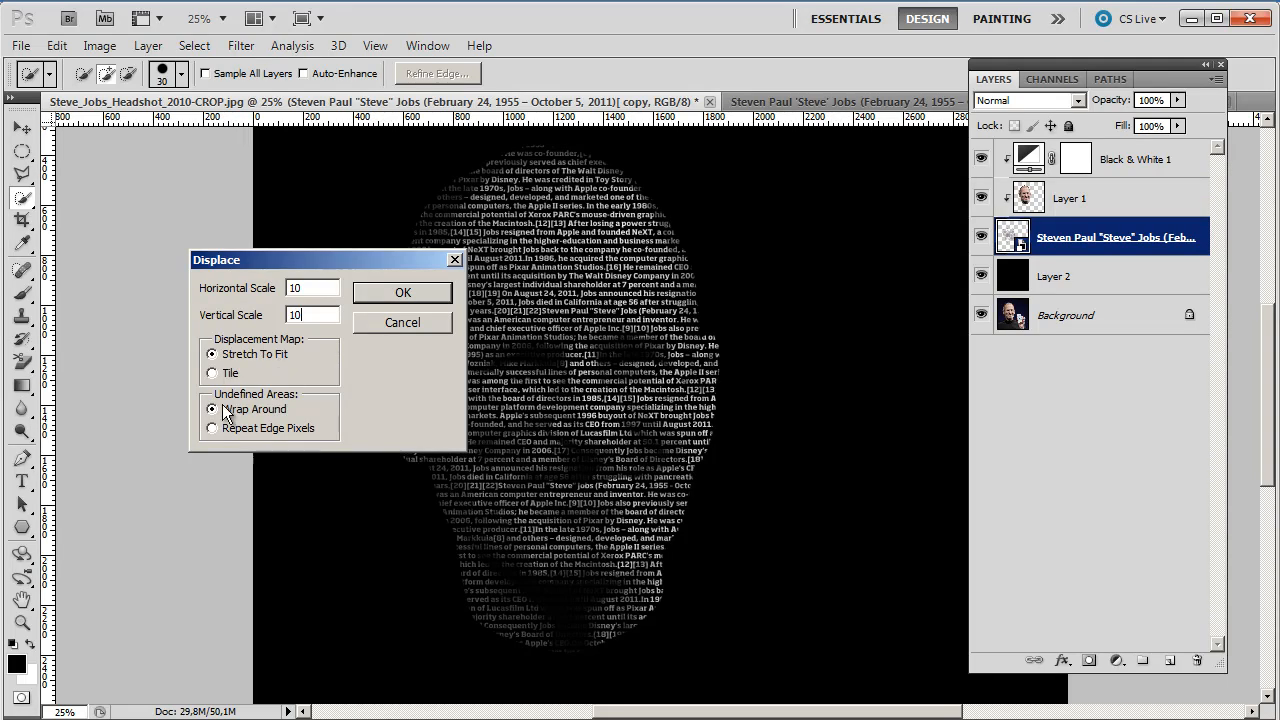
left_click(381, 296)
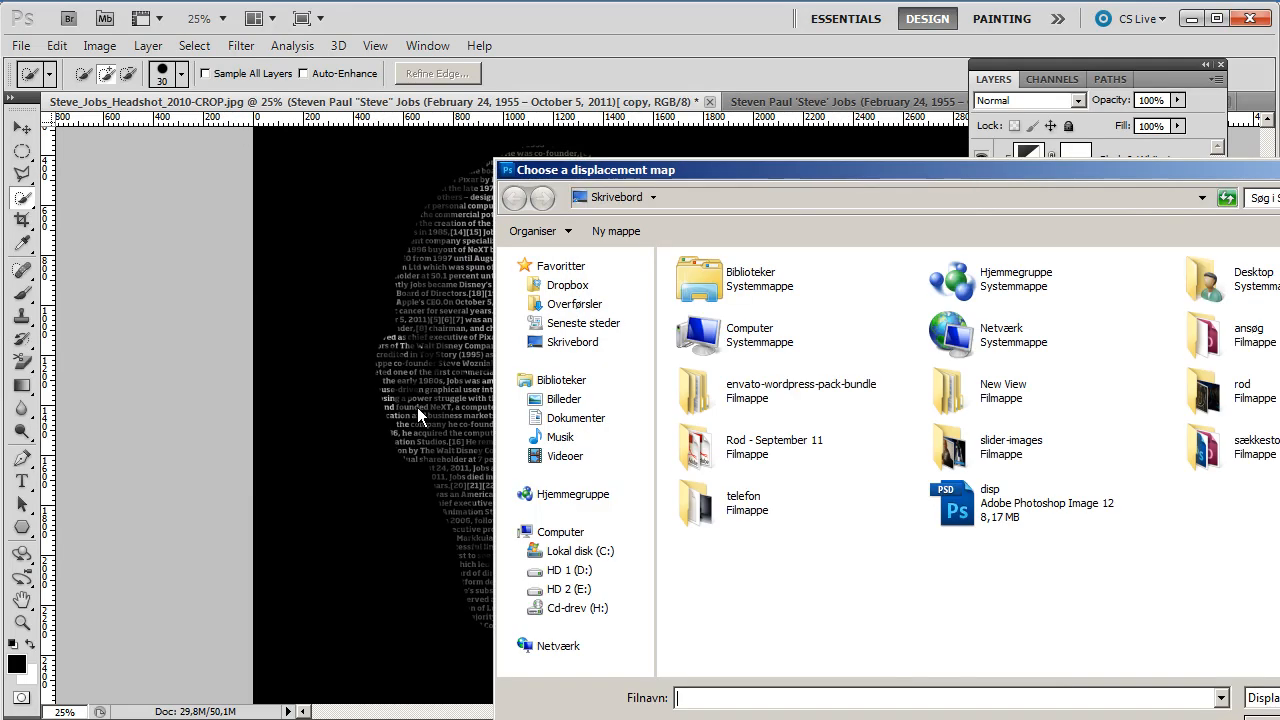
- Use the disp PSD file on the desktop as the displacement map
left_click(983, 520)
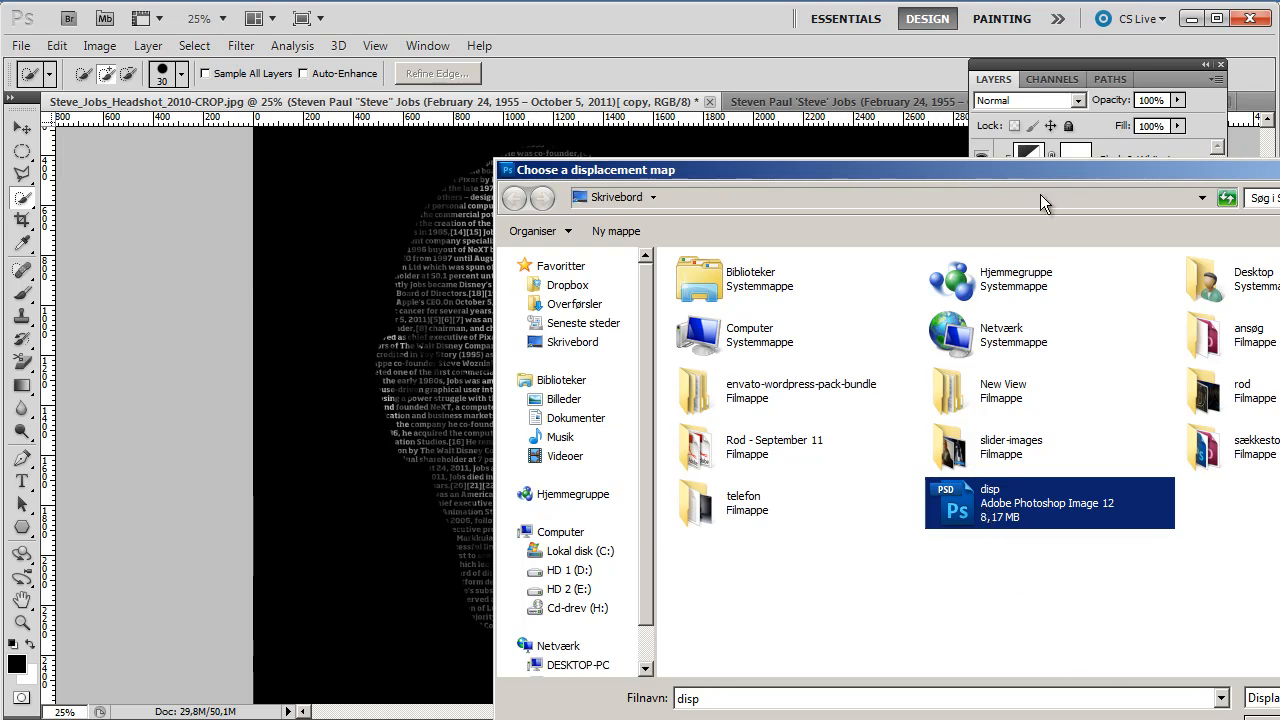
left_click_drag(1044, 177, 796, 110)
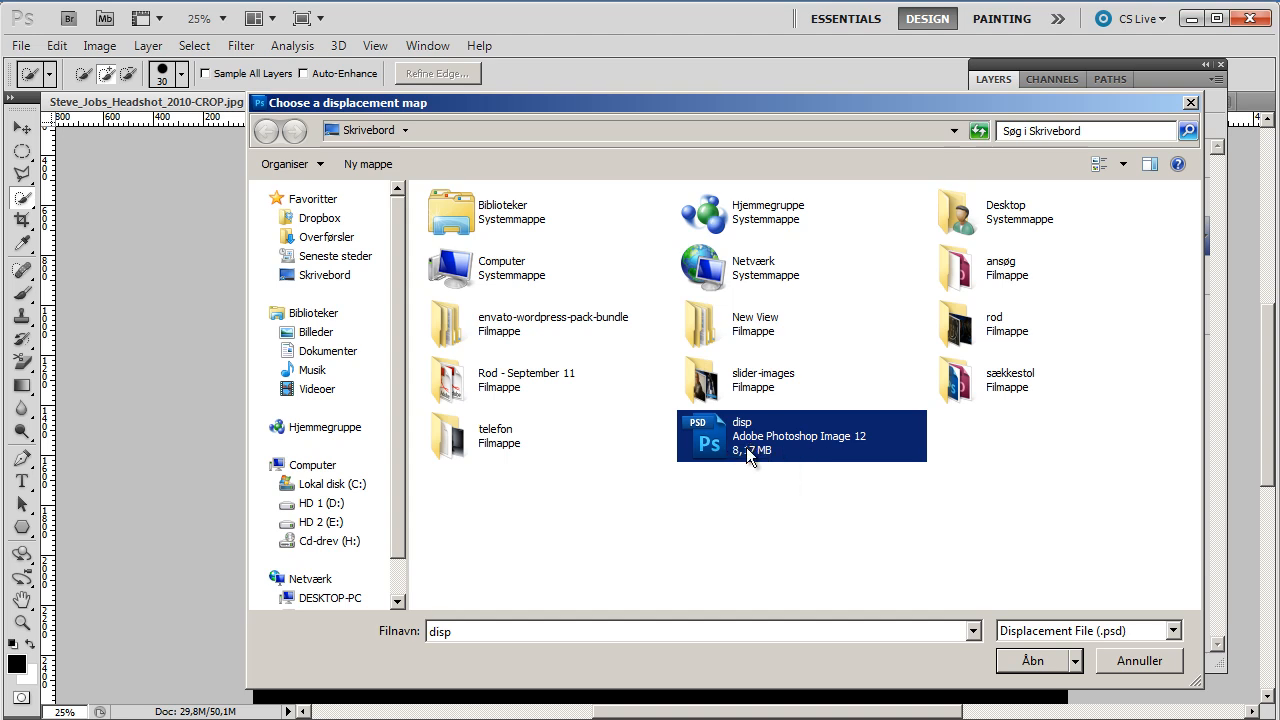
left_click(1030, 661)
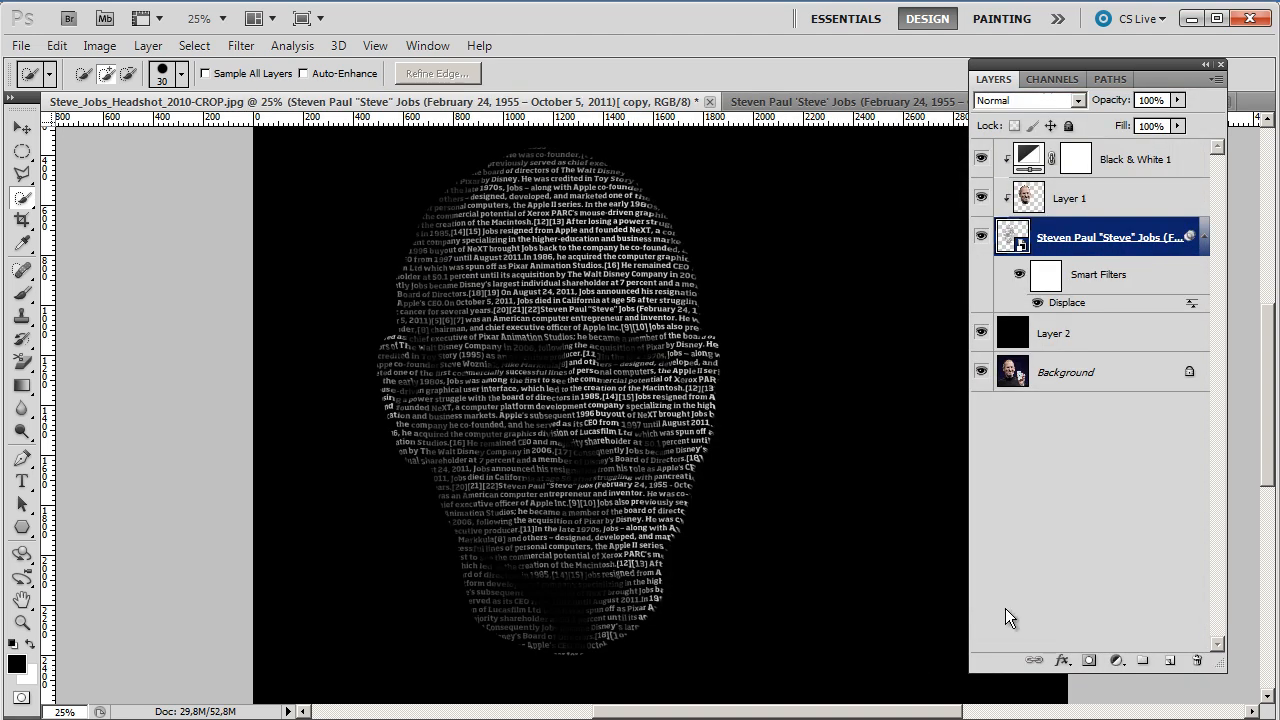
- Examine the warped biography text up close with the head cut-out and Black & White adjustment temporarily hidden
left_click_drag(981, 198, 981, 160)
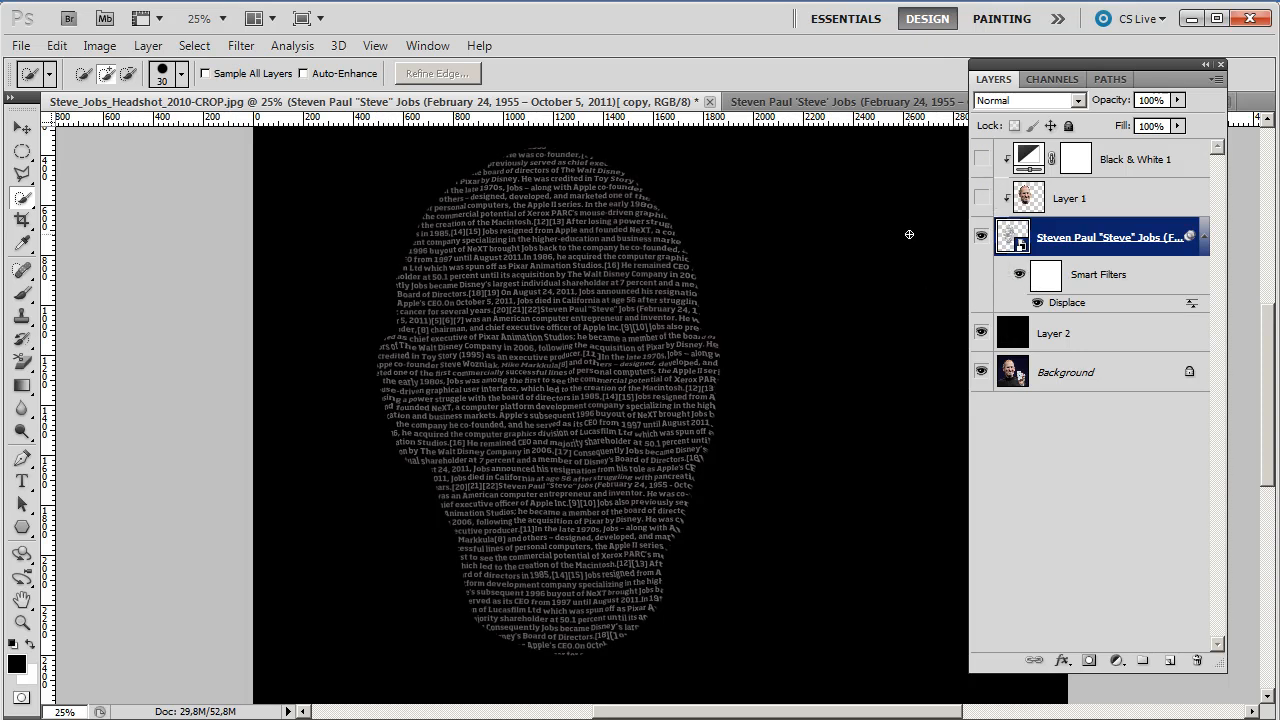
key("ctrl+plus")
key("ctrl+plus")
key("ctrl+plus")
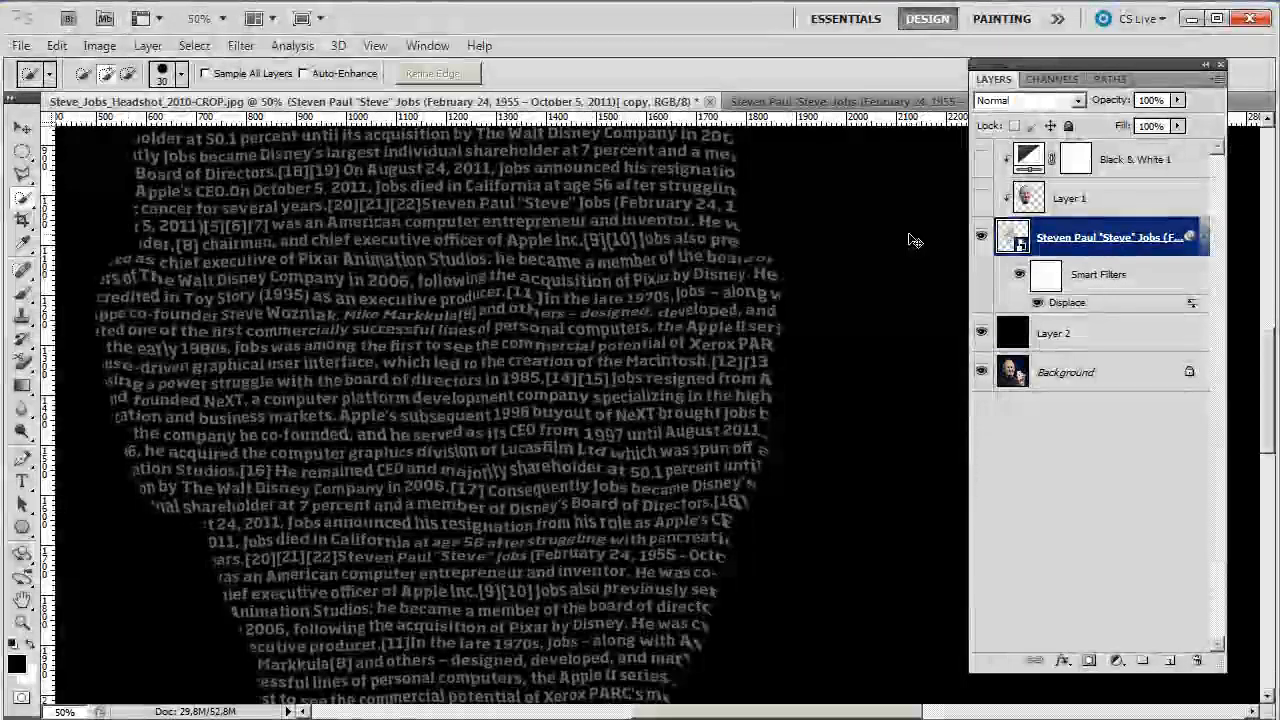
key("ctrl+minus")
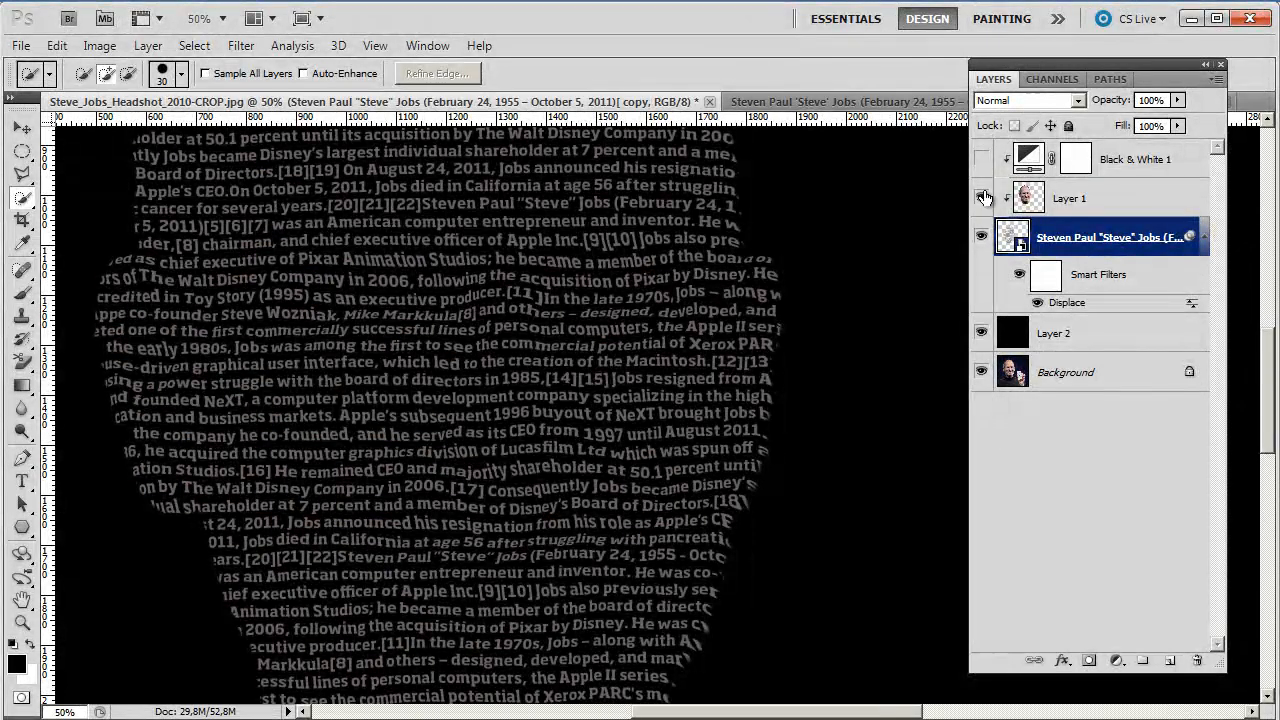
left_click_drag(984, 197, 982, 163)
key("ctrl+minus")
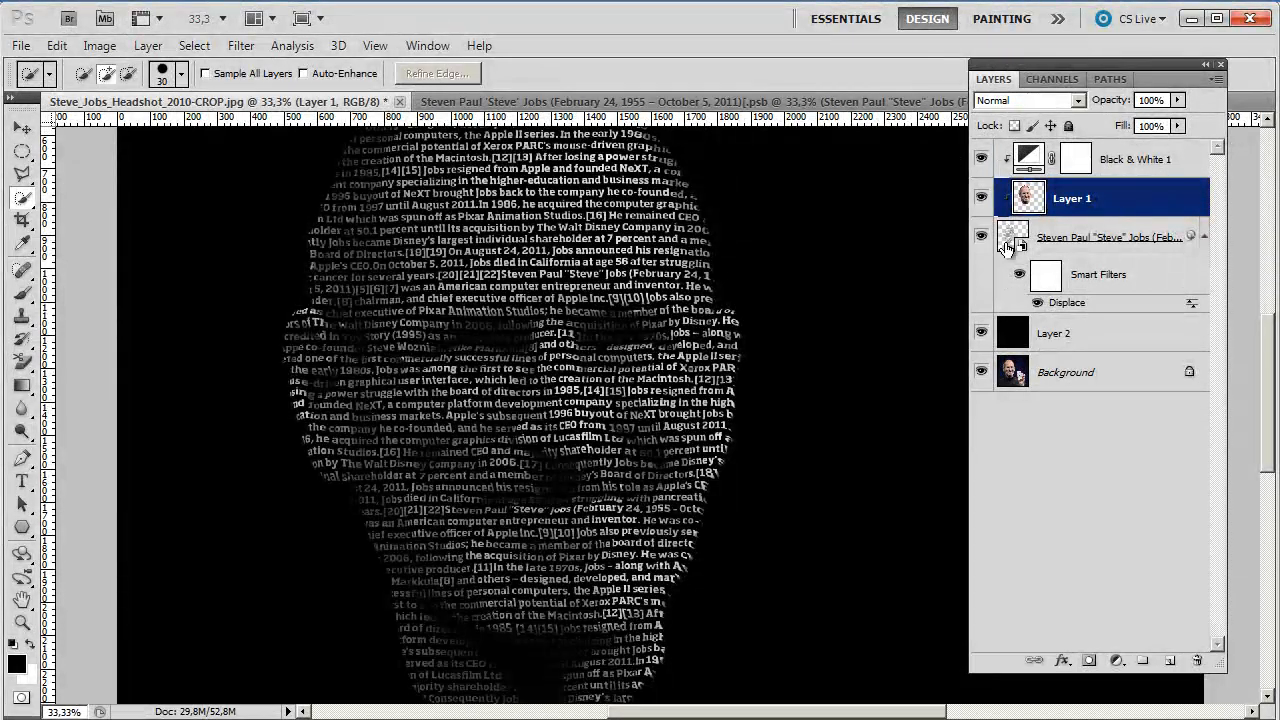
- Try several blend modes on the head cut-out layer and set it to Overlay
left_click(1015, 98)
left_click(1019, 115)
key("Down")
key("Down")
key("Down")
key("Down")
key("Down")
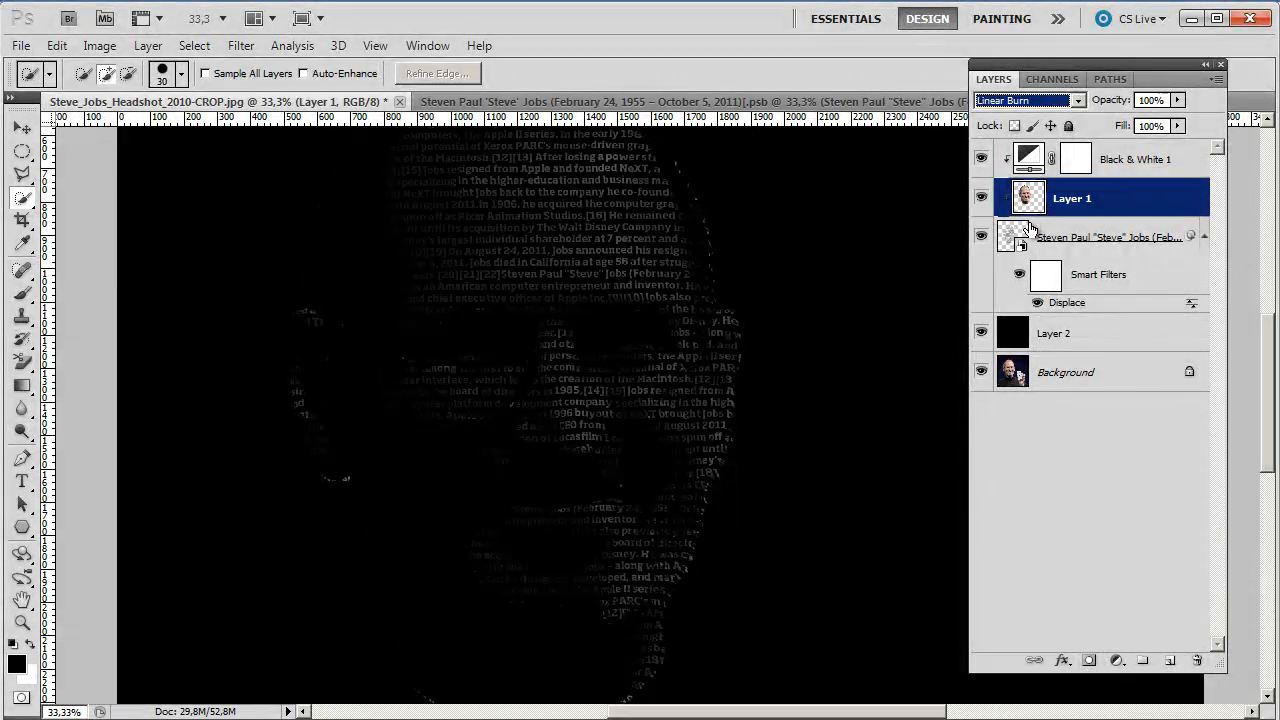
key("Down")
key("Down")
key("Down")
key("Down")
key("Down")
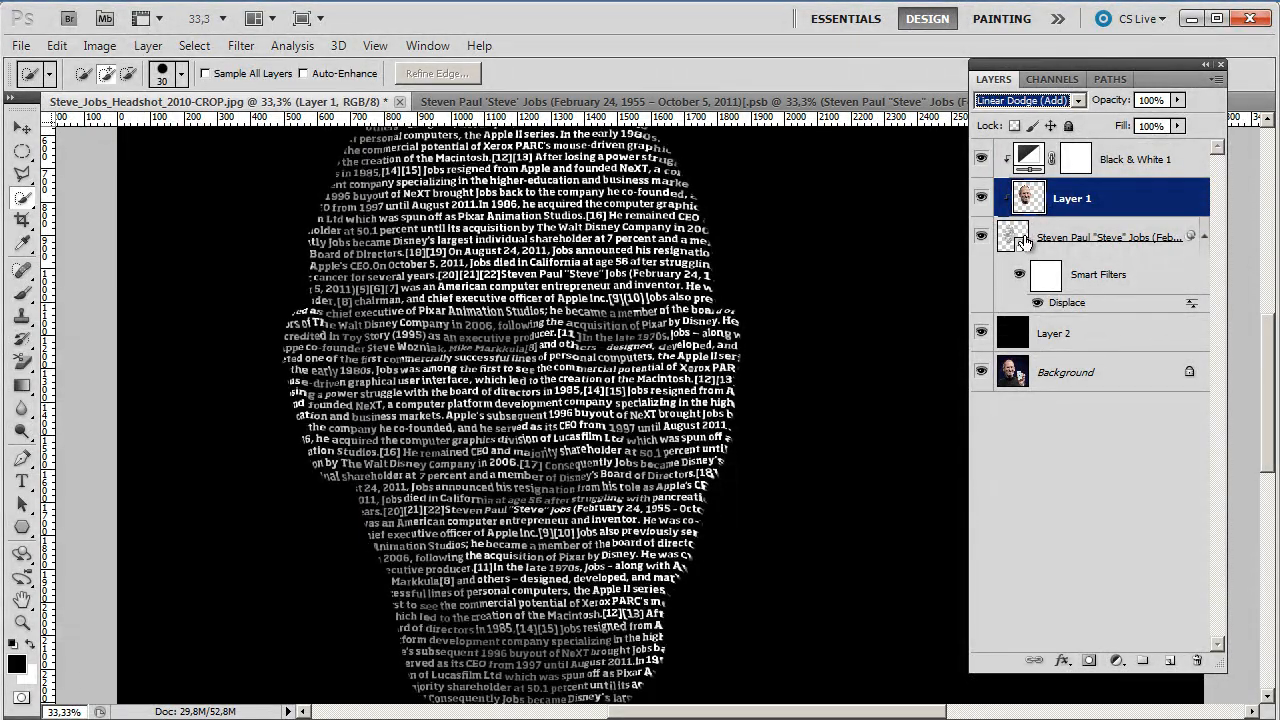
key("Down")
key("Up")
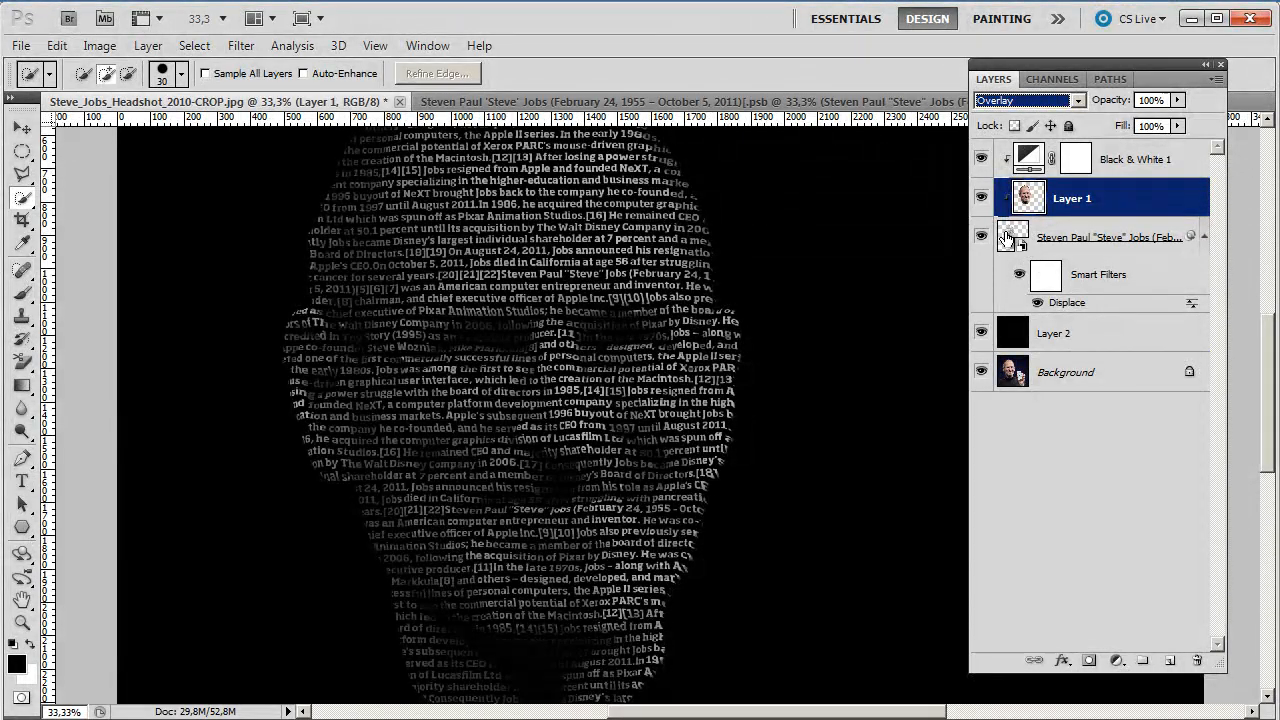
- Open the biography text smart object for editing and reduce the font size of all its text to 21,16 pt
double_click(1007, 242)
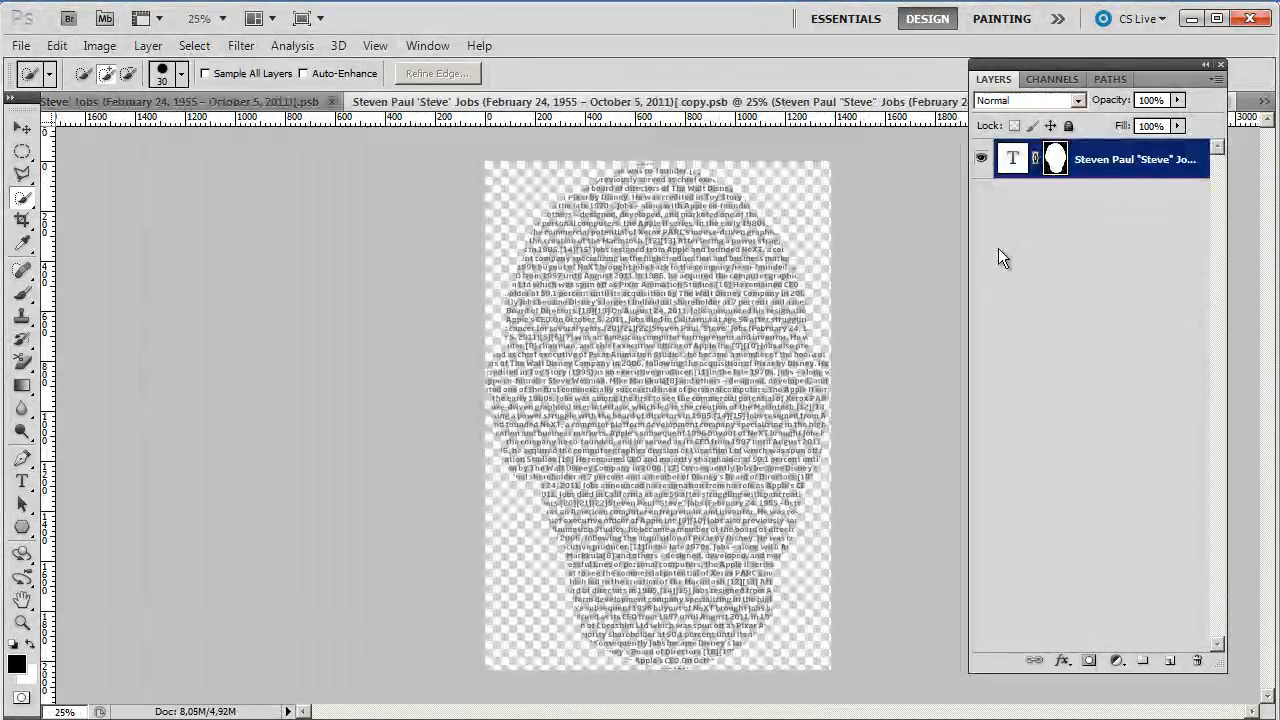
double_click(1012, 160)
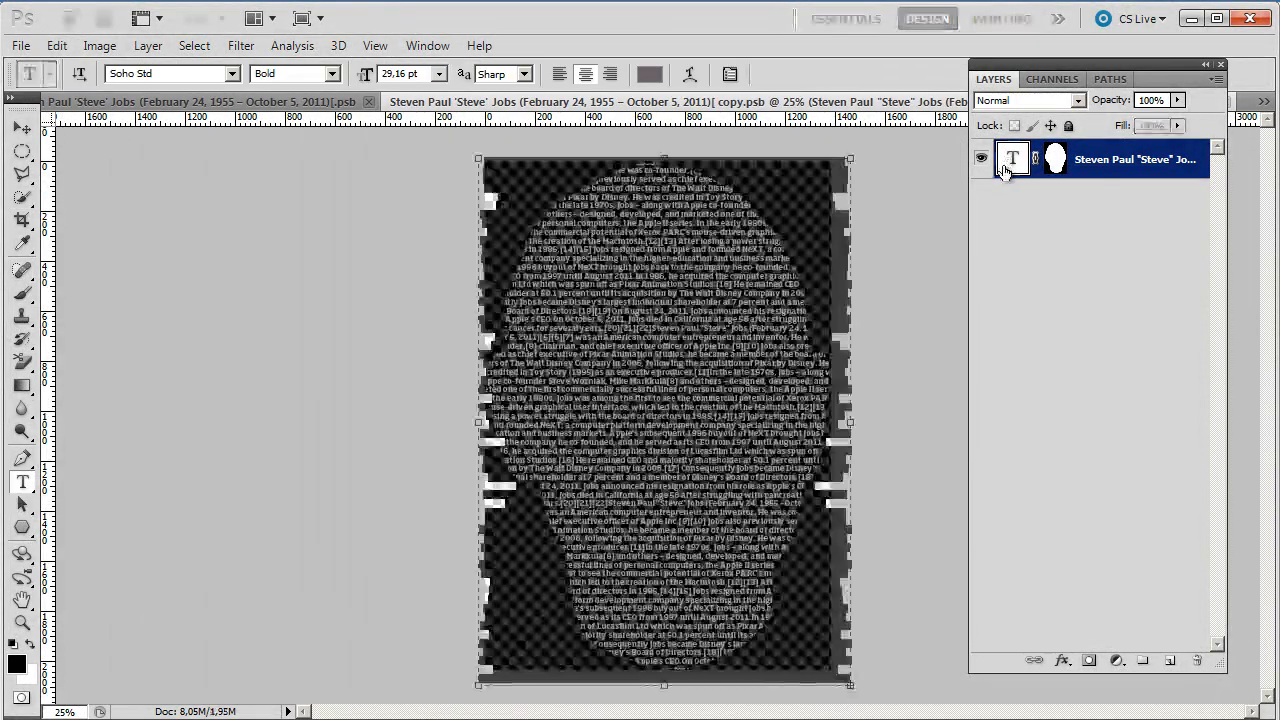
left_click_drag(365, 74, 356, 76)
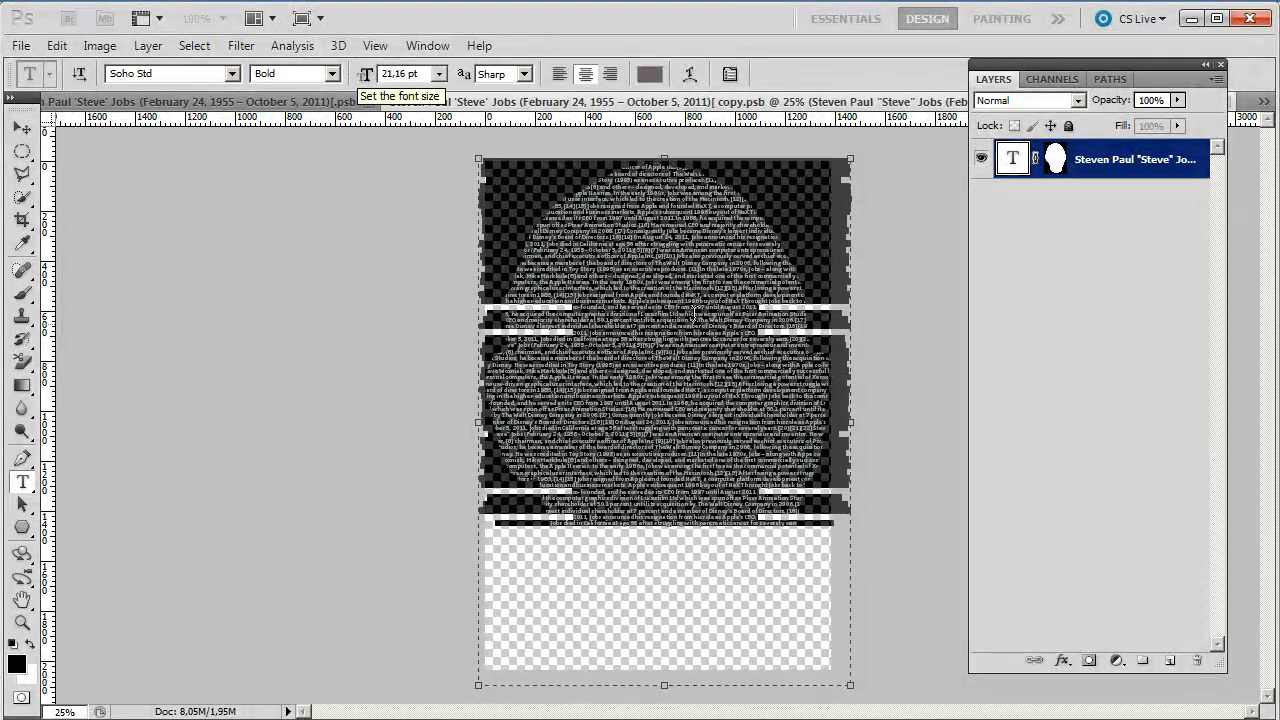
- Delete the breaks between the repeated biography passages so the text runs on continuously
left_click(763, 303)
key("Delete")
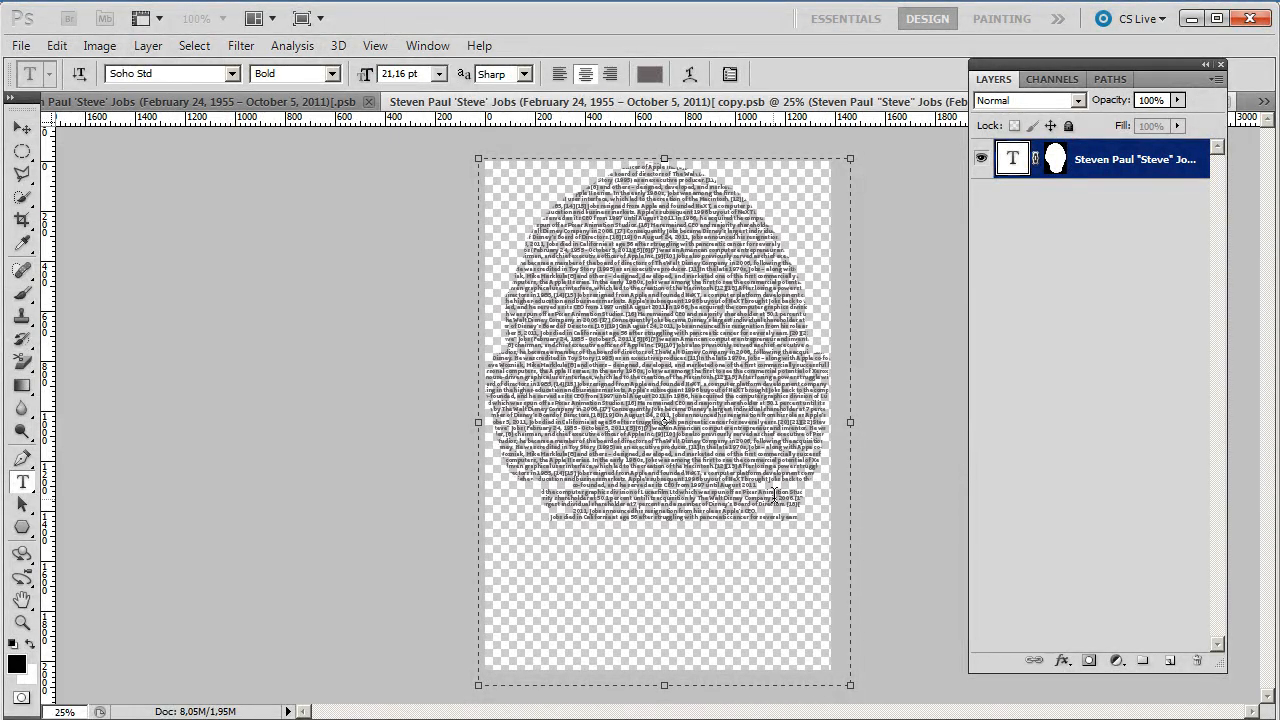
key("Delete")
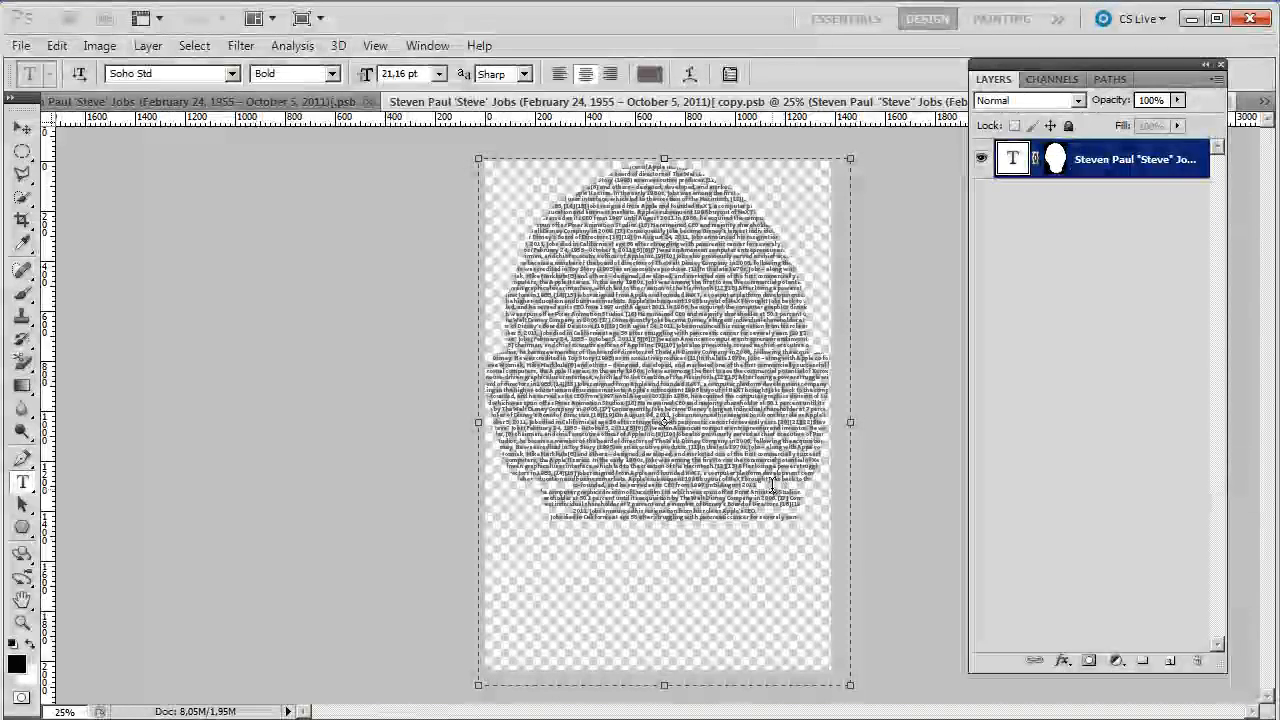
key("Delete")
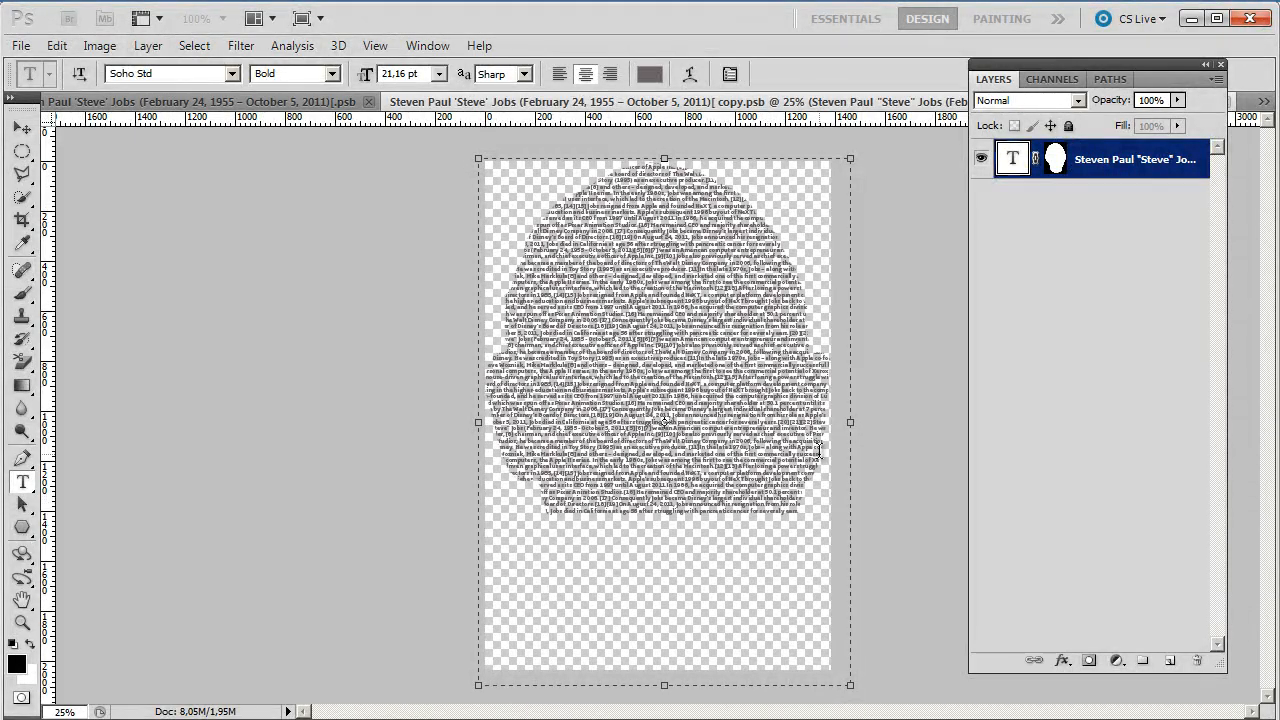
- Paste a copy of the whole biography text at its end to fill the head outline, and save and close the smart object
key("ctrl+a")
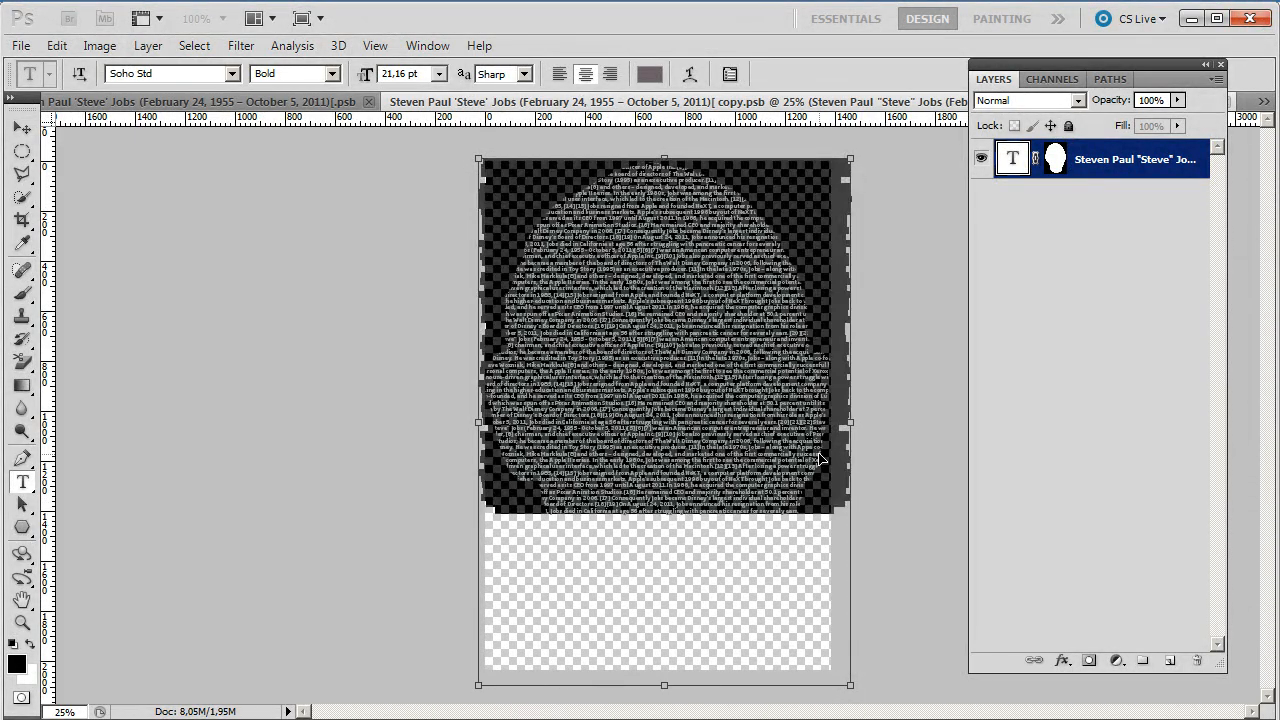
left_click(822, 452)
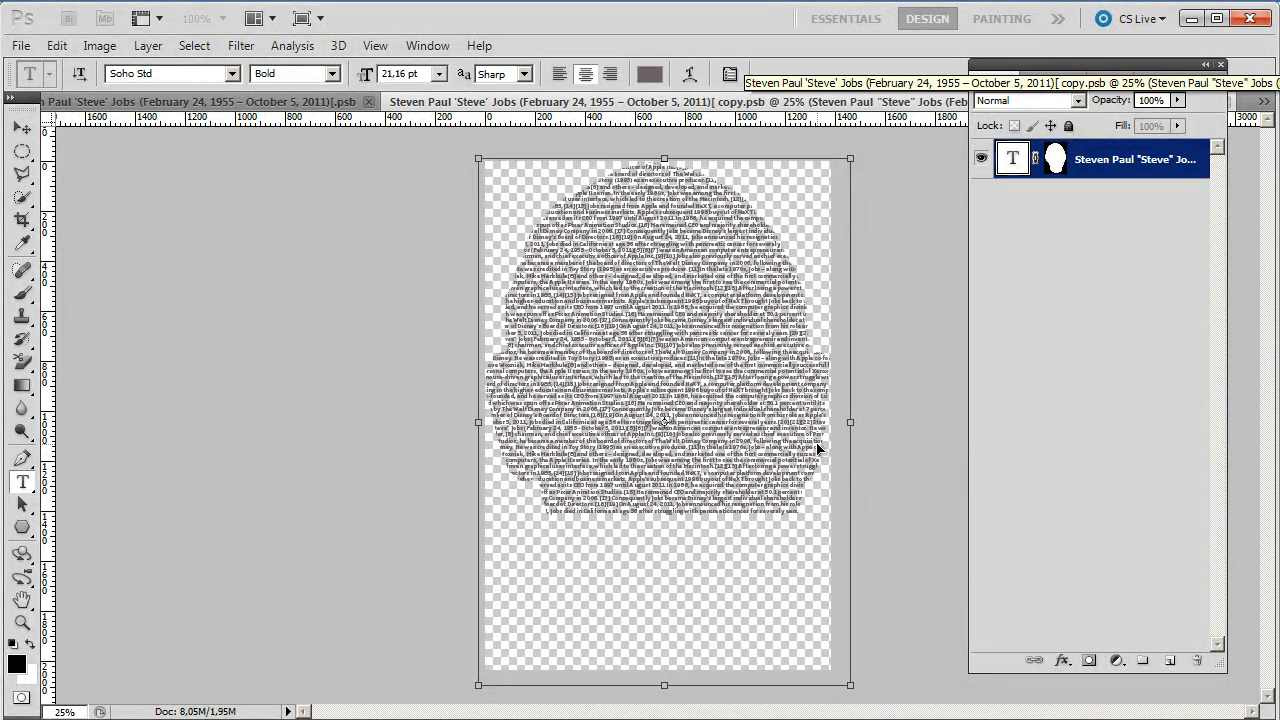
key("ctrl+v")
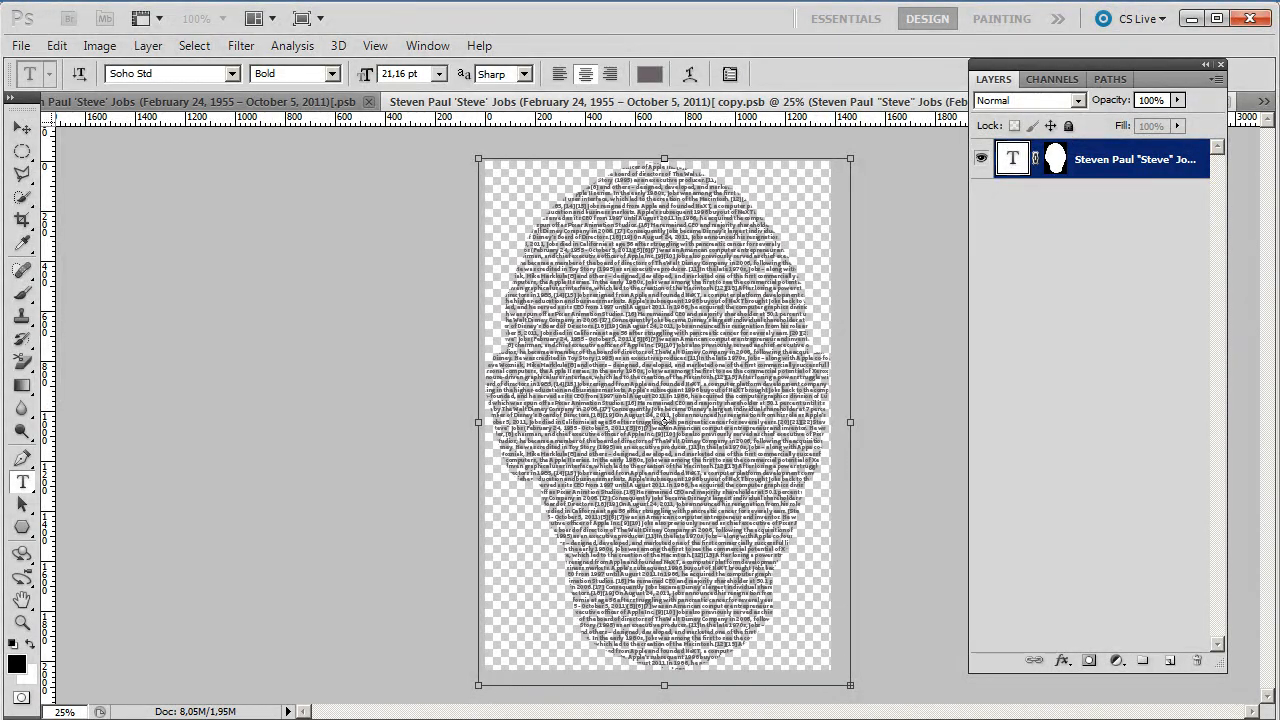
key("ctrl+Return")
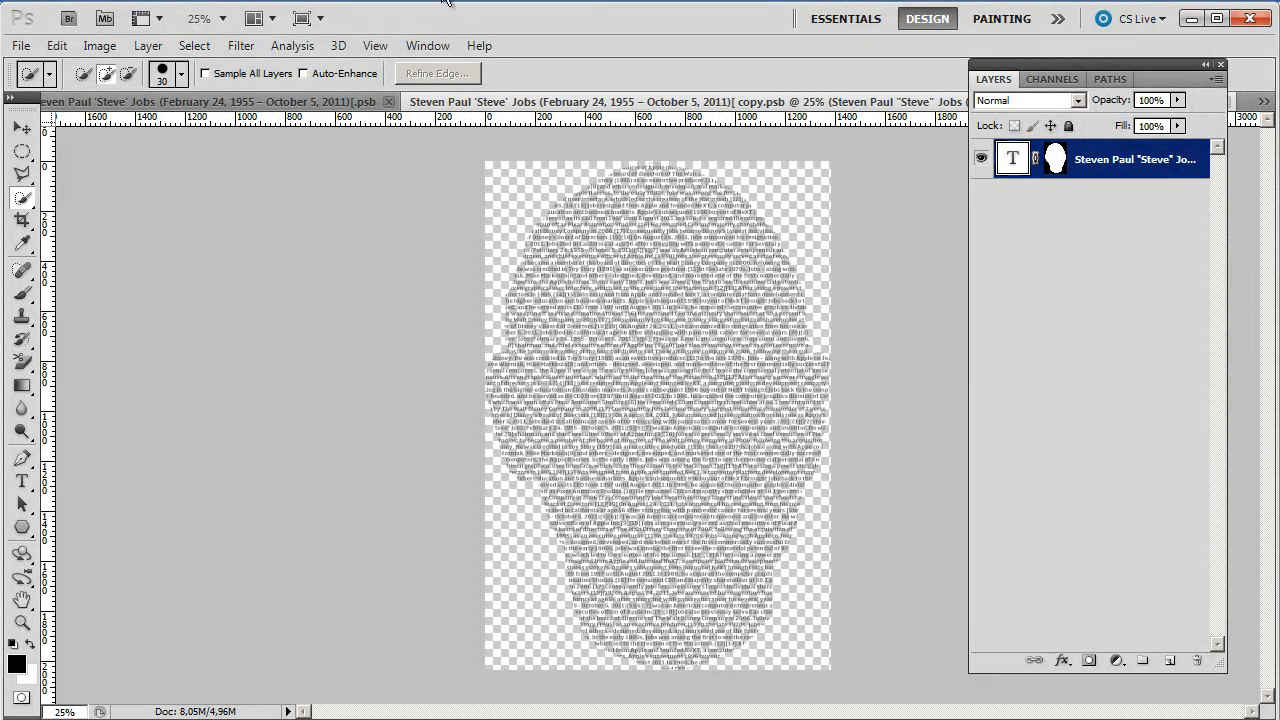
key("ctrl+w")
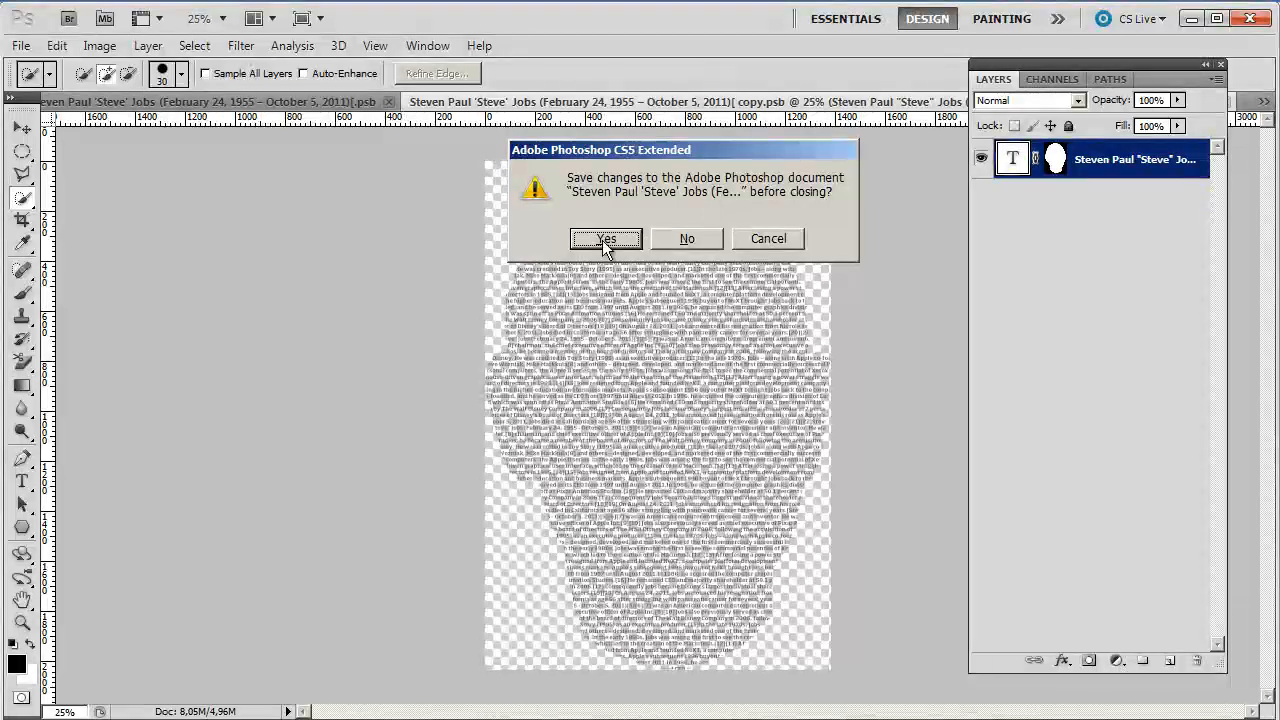
left_click(598, 248)
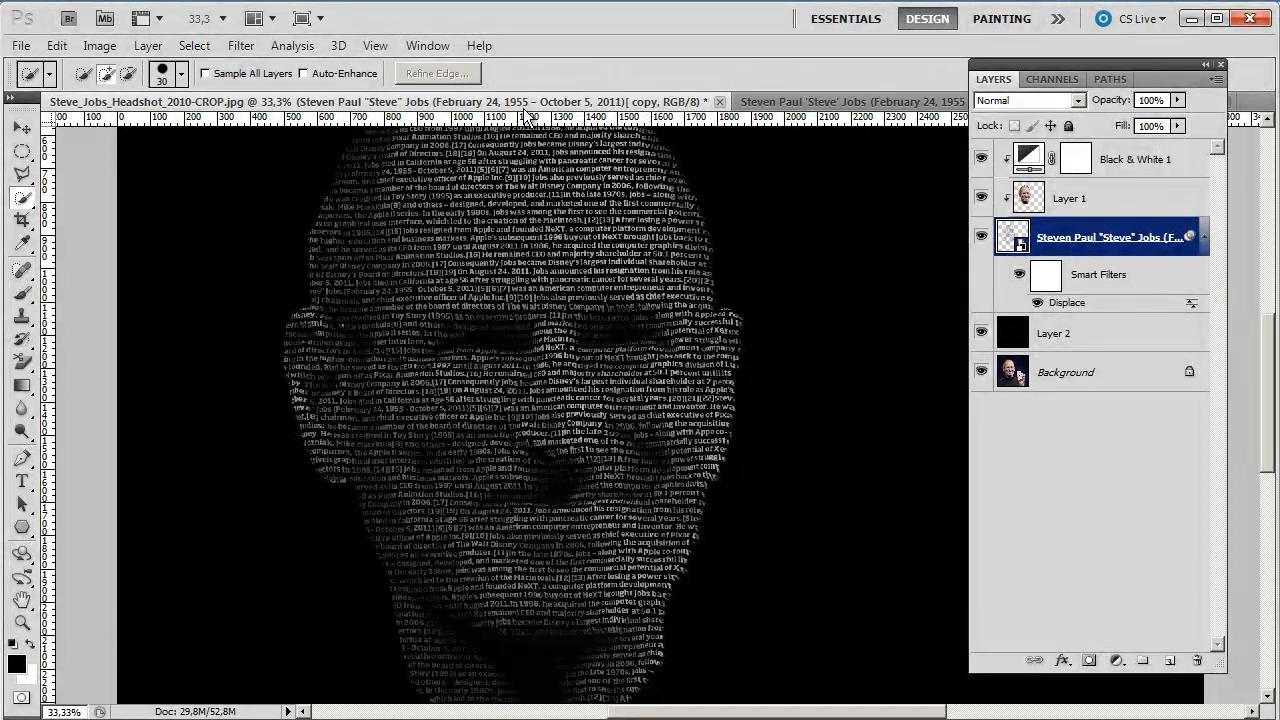
- Inspect the updated text portrait up close and as a whole
key("ctrl+plus")
key("ctrl+plus")
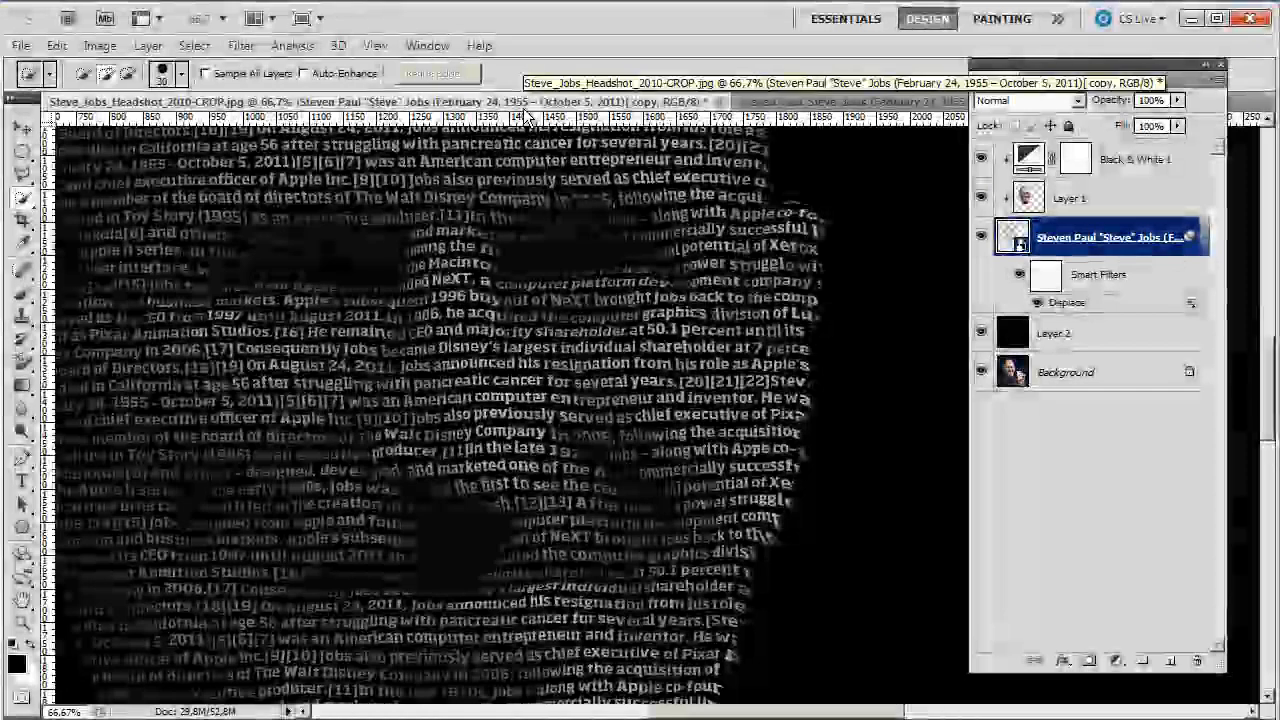
key("ctrl+minus")
key("ctrl+minus")
key("ctrl+minus")
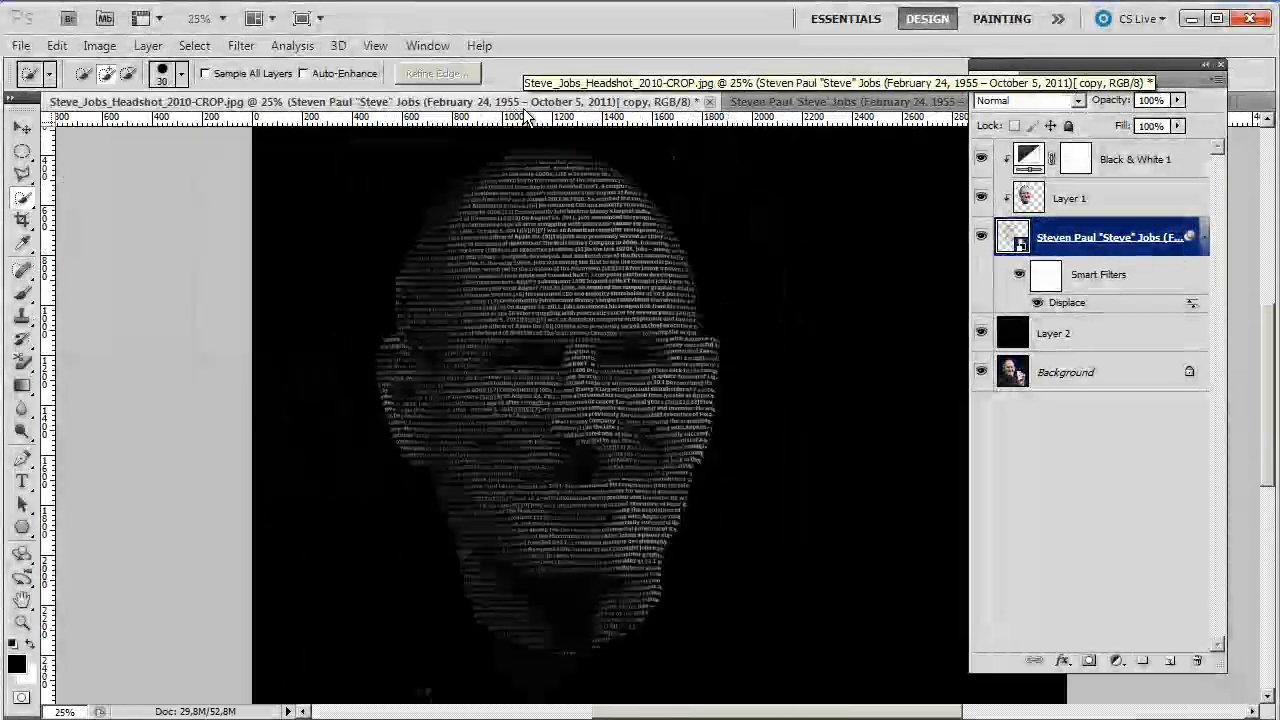
key("ctrl+plus")
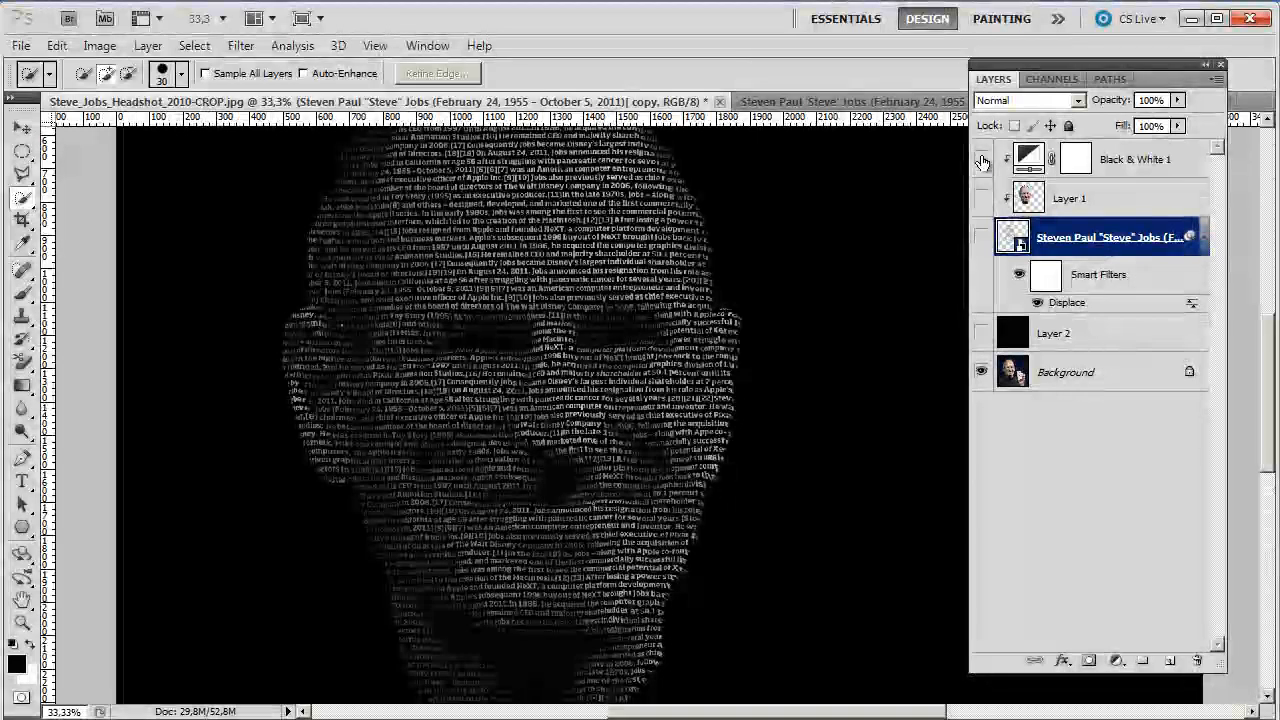
- Isolate the Background photo, select both glasses lenses with the Elliptical Marquee, and show all the layers again
left_click(981, 372, "alt")
left_click(1041, 375)
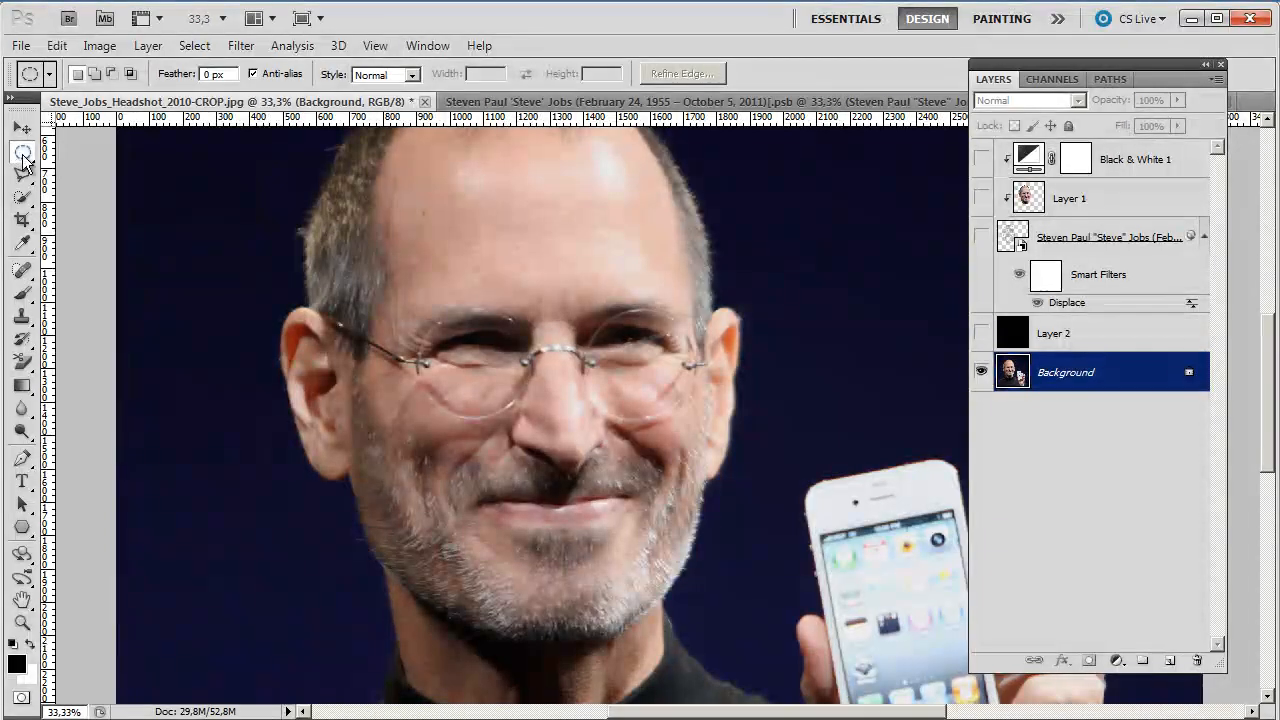
left_click(22, 152)
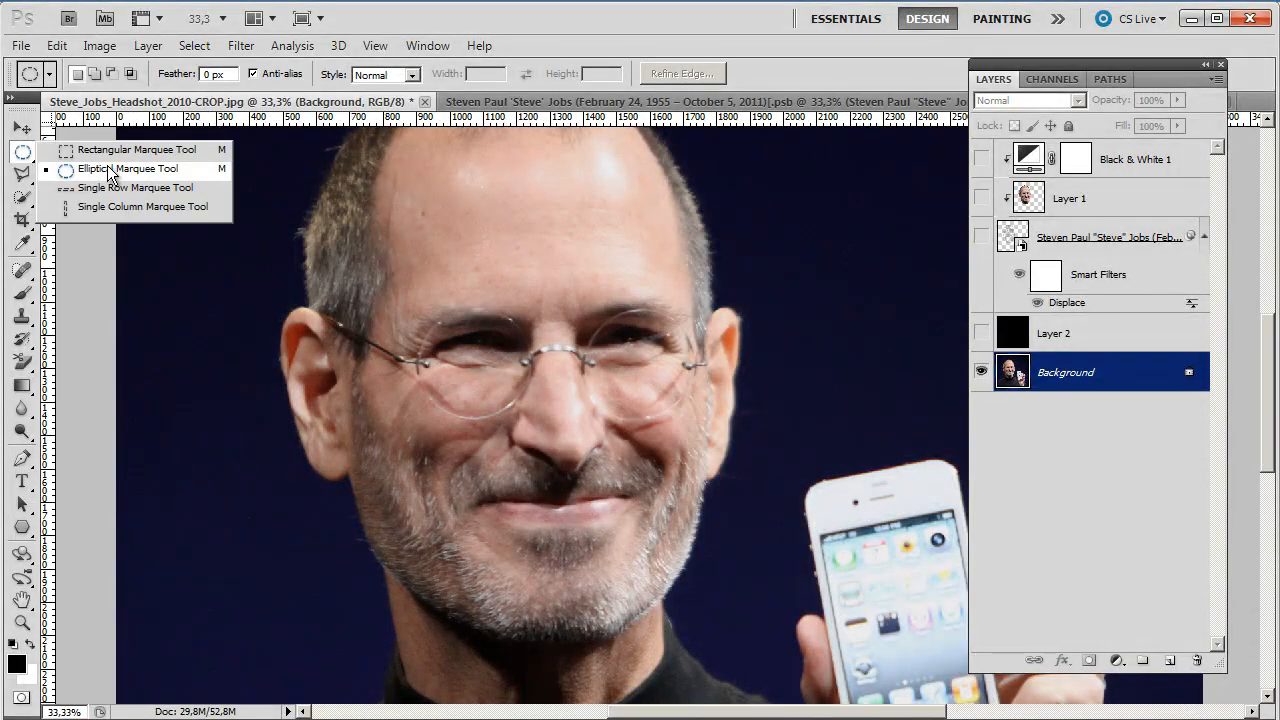
left_click(112, 170)
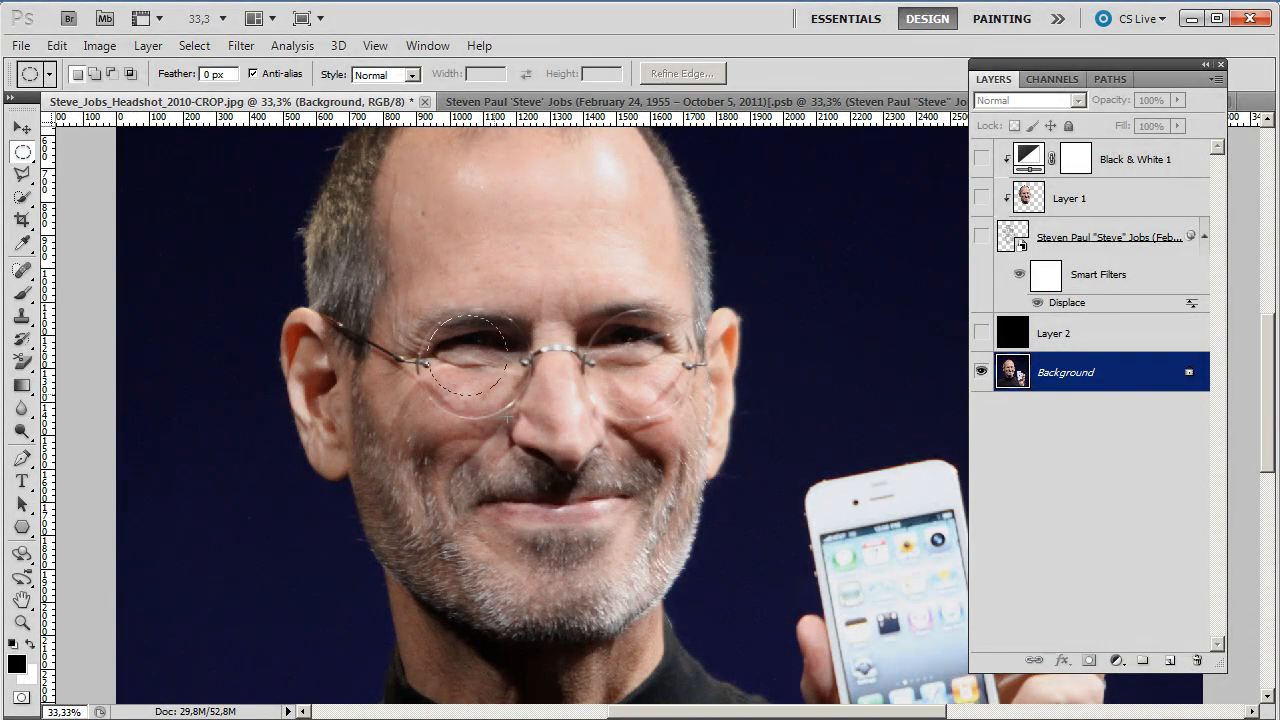
left_click_drag(530, 447, 530, 444)
left_click_drag(674, 421, 686, 419)
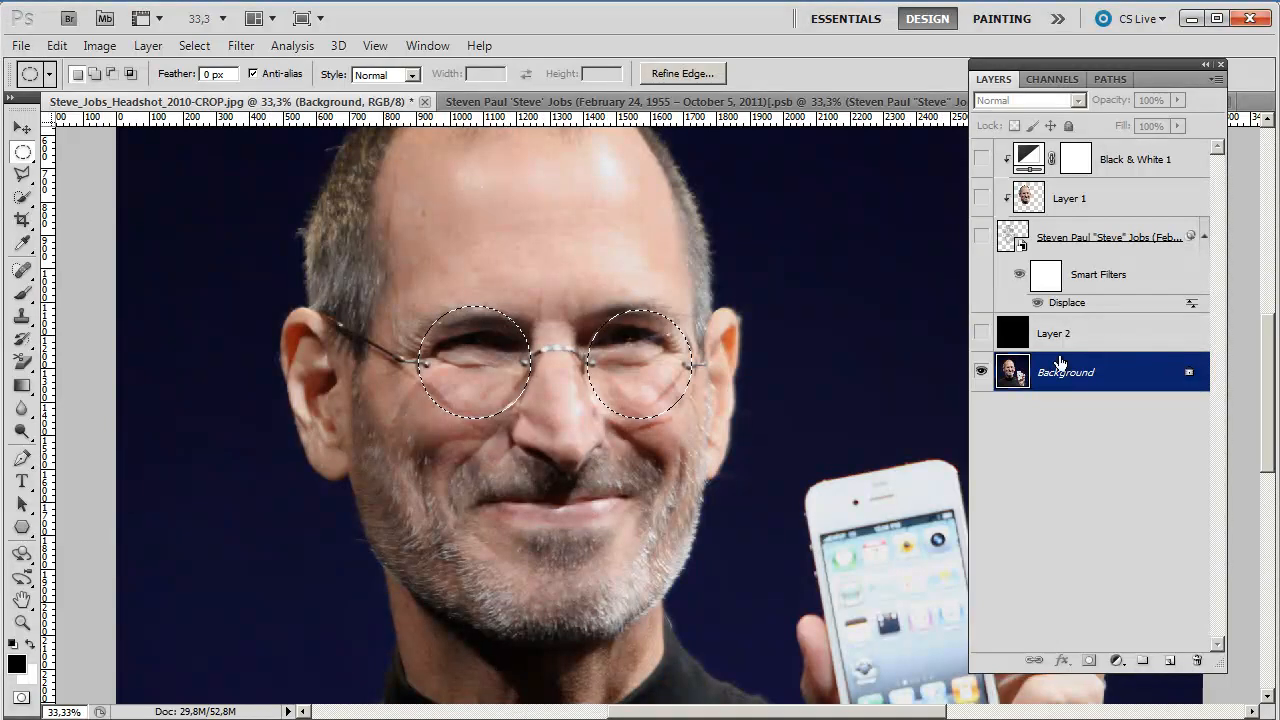
left_click_drag(985, 335, 986, 162)
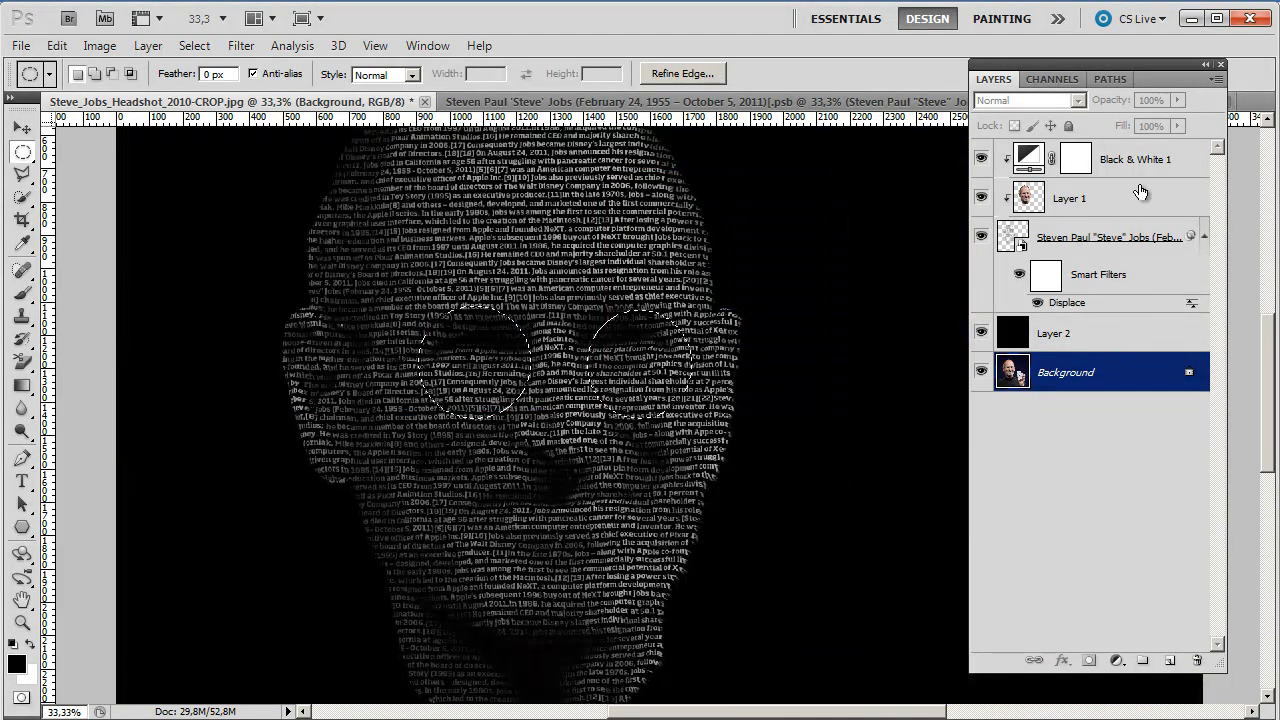
- Fill the lens selections with white on a new layer above Black & White 1, deselect, and set the layer's fill to 0%
left_click(1178, 160)
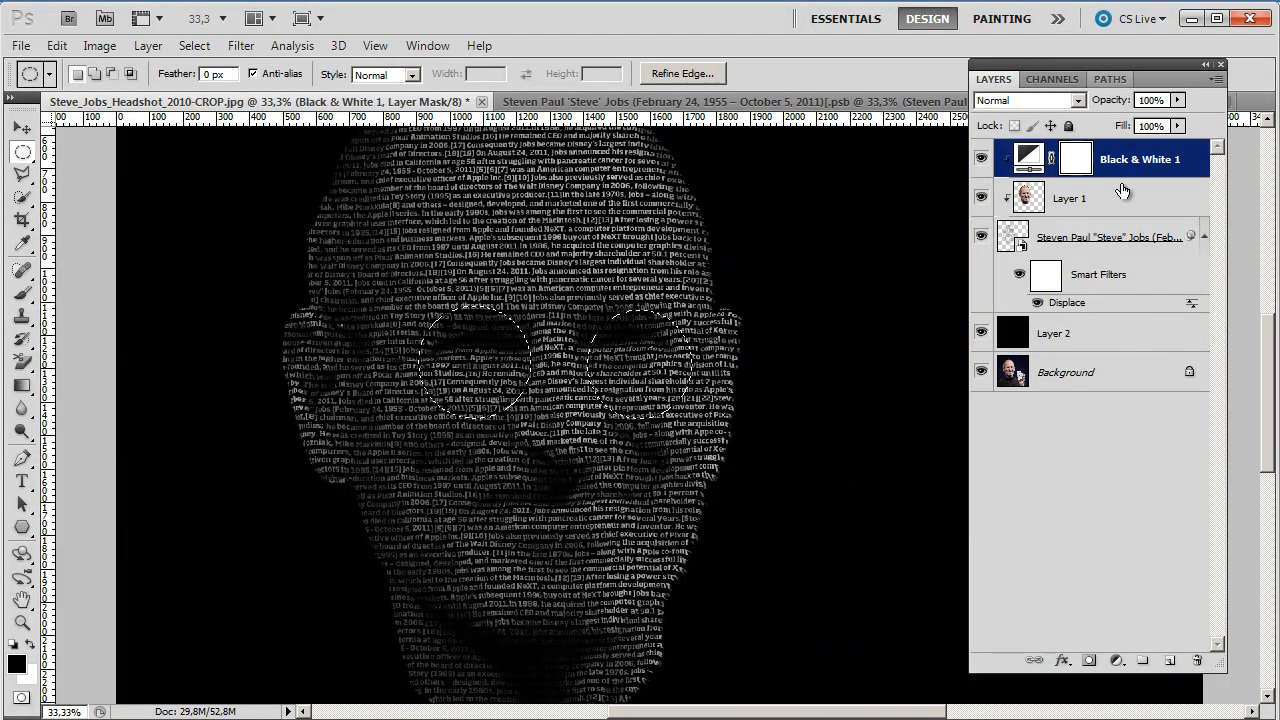
key("ctrl+shift+alt+n")
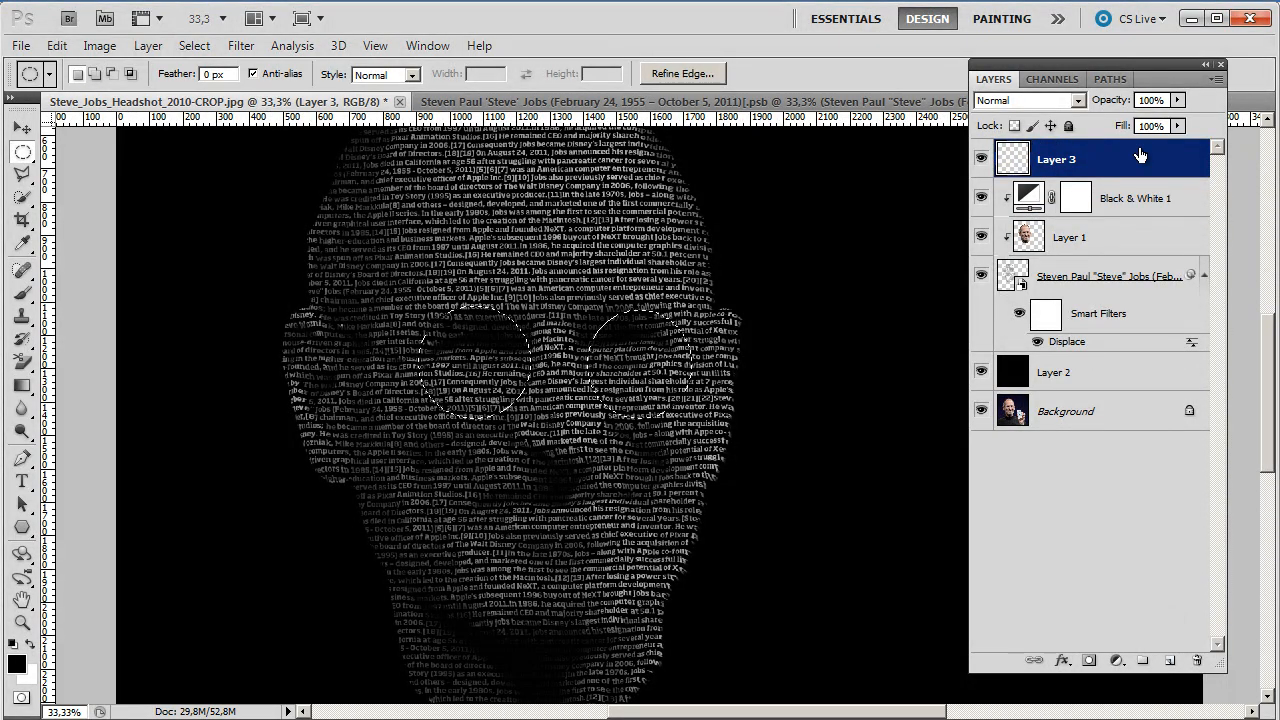
key("ctrl+d")
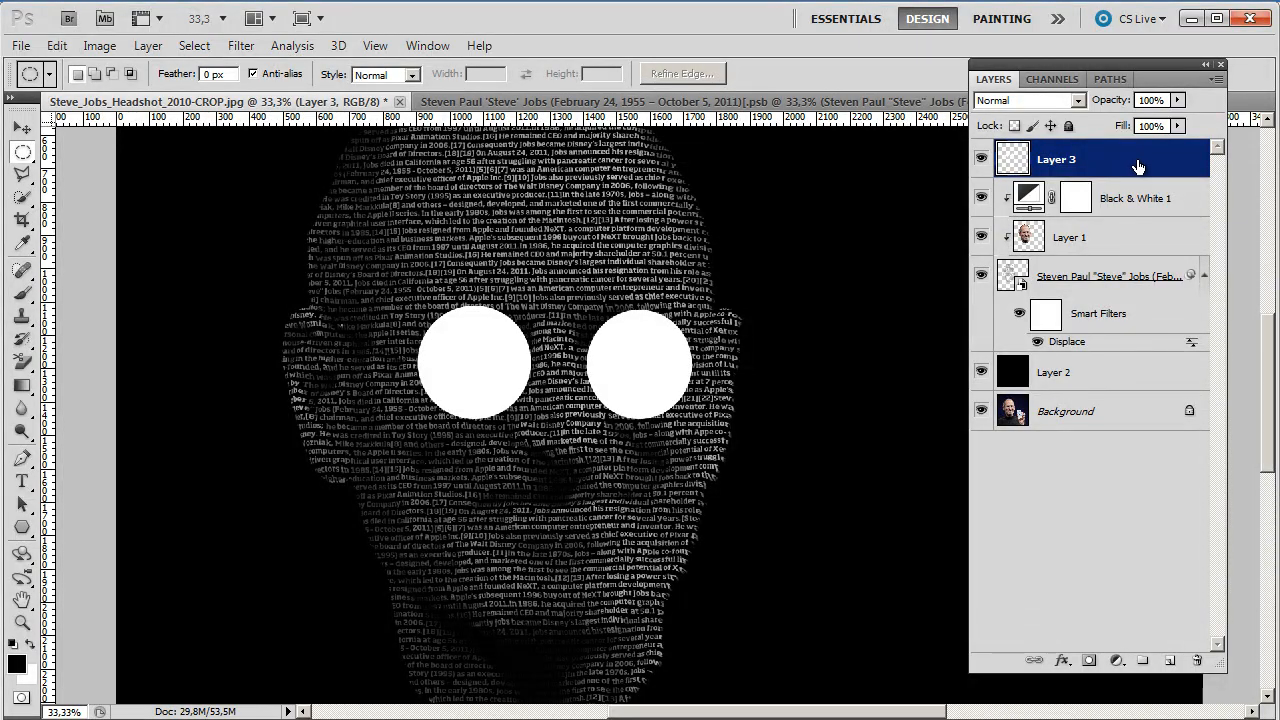
left_click_drag(1123, 127, 906, 180)
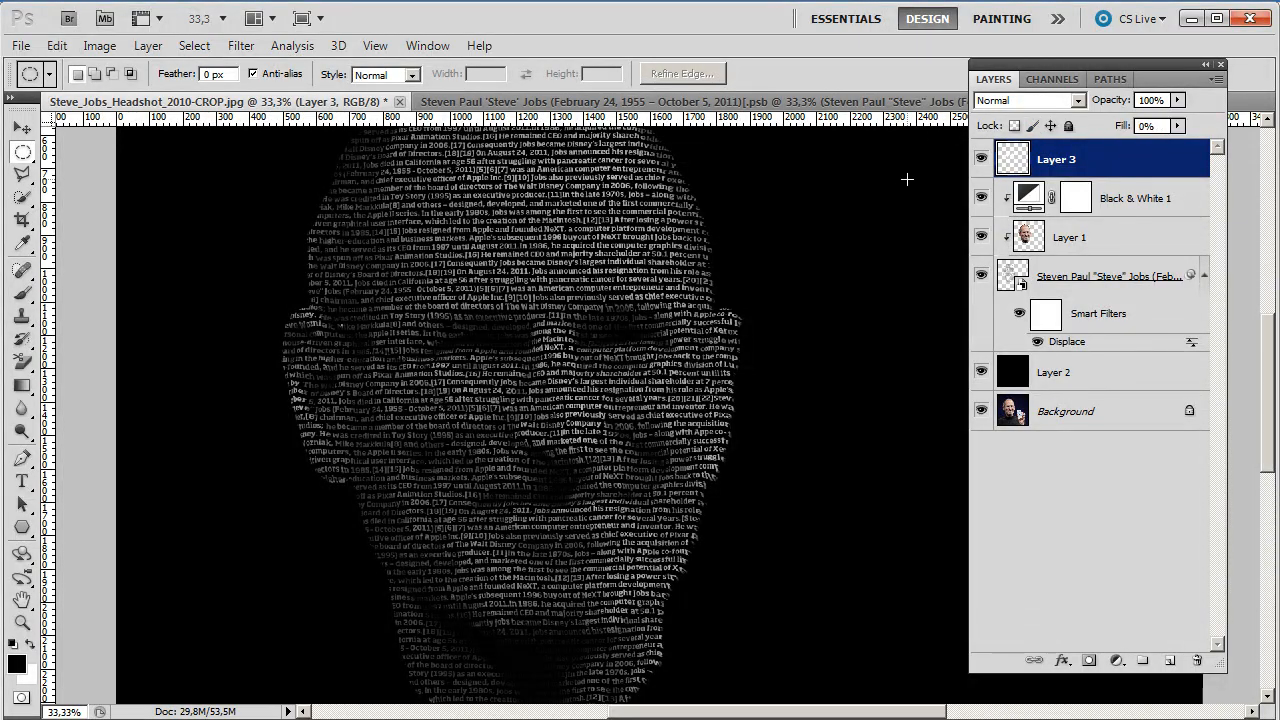
- Add a Stroke layer style to the lens layer and set the stroke color to white (ffffff)
double_click(1145, 166)
left_click_drag(202, 7, 1033, 188)
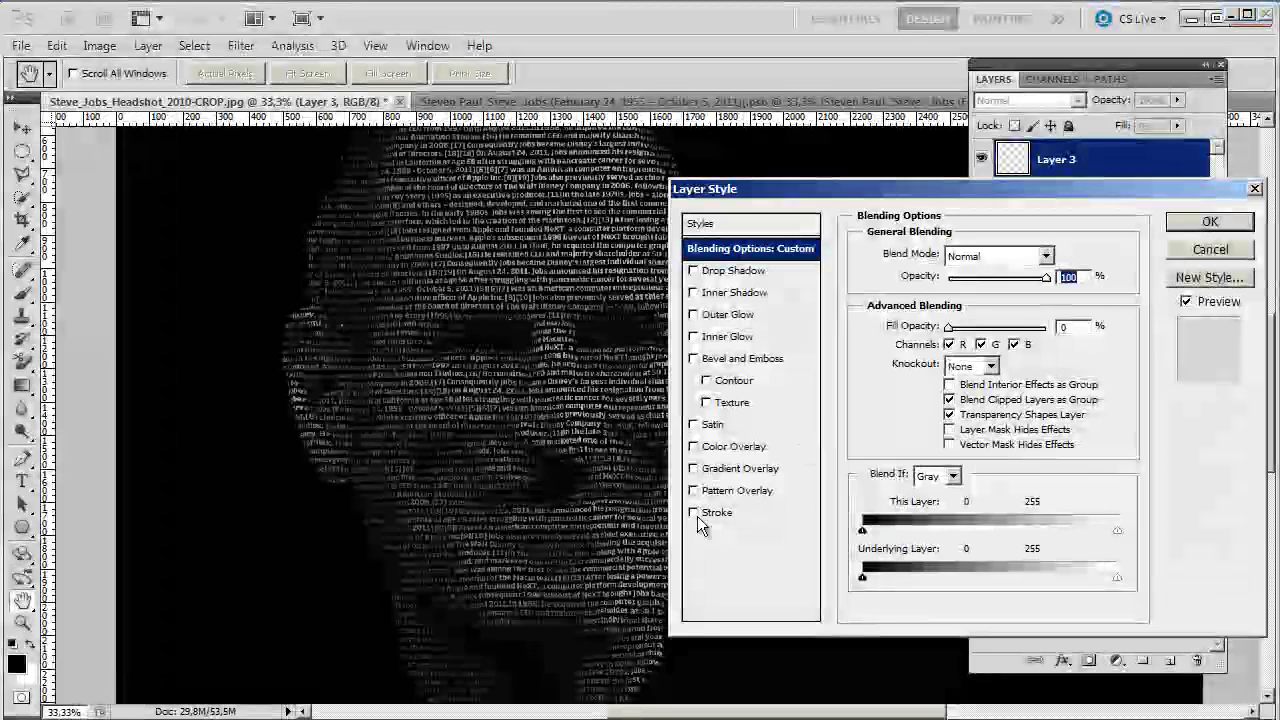
left_click(694, 514)
left_click(718, 514)
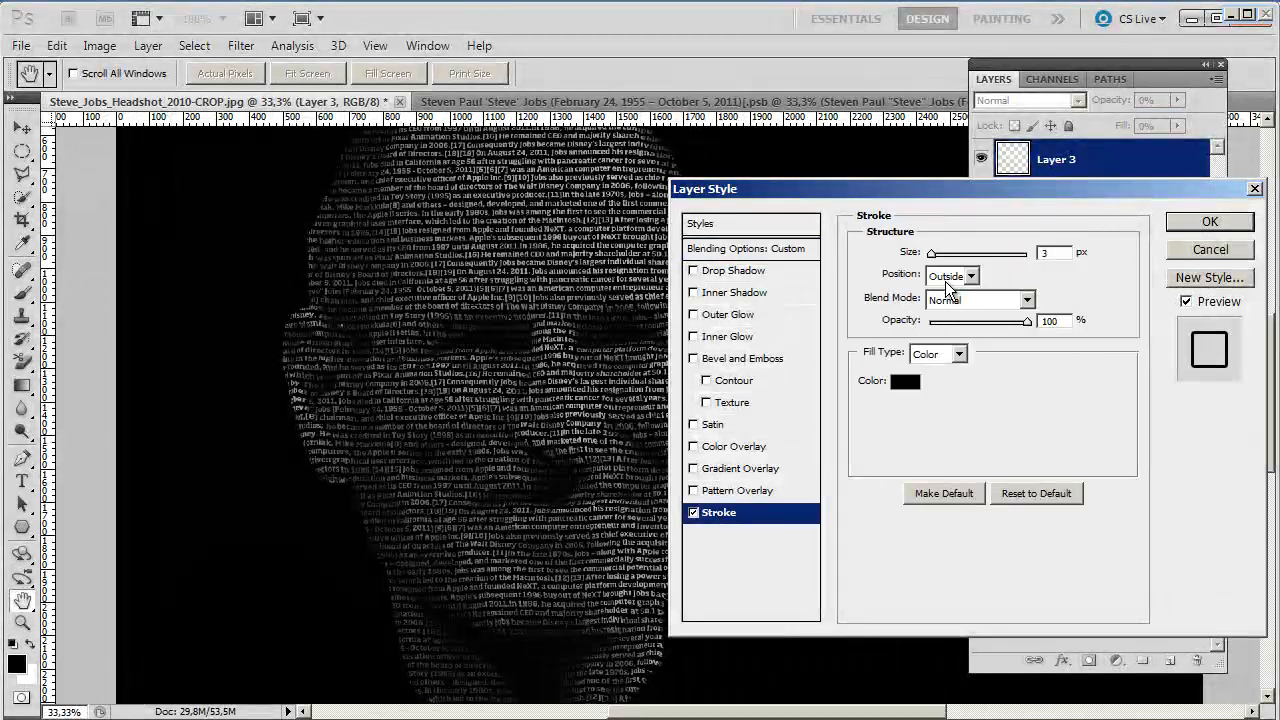
left_click(900, 385)
left_click(589, 104)
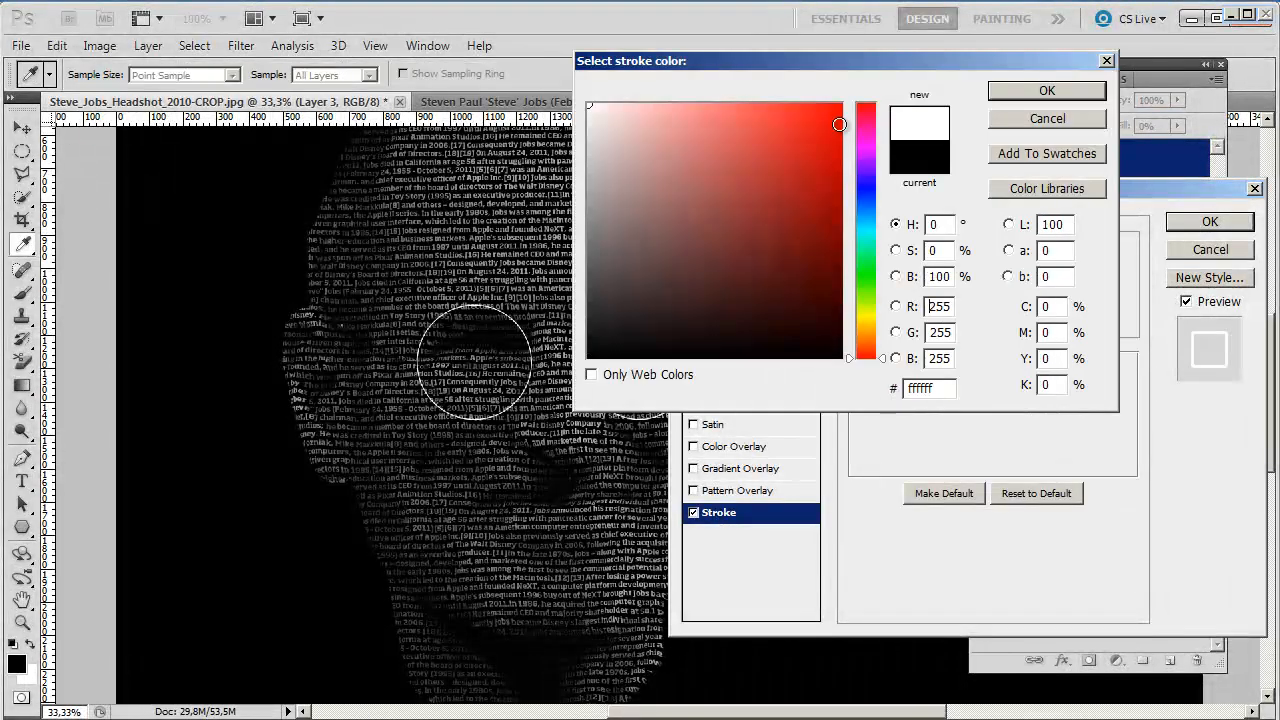
left_click(1014, 95)
- Set the lens stroke to 1 px size, Inside position and 58% opacity
type("1")
left_click(946, 280)
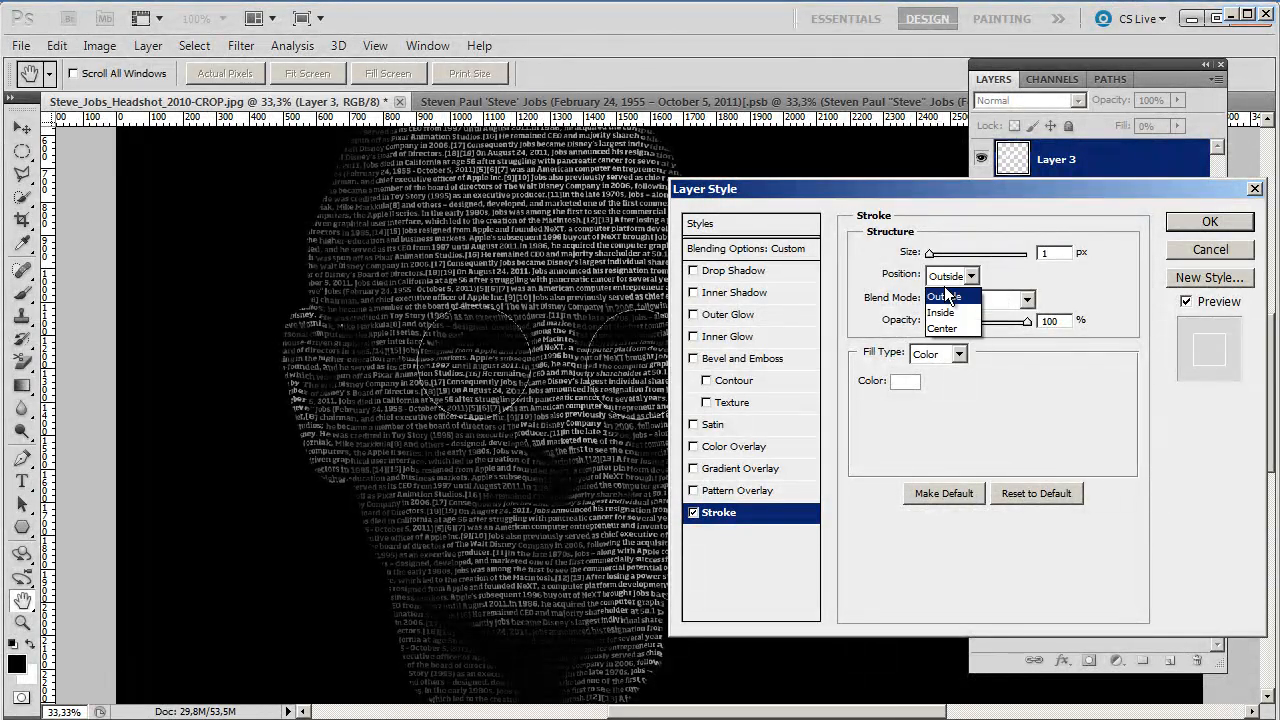
left_click(941, 312)
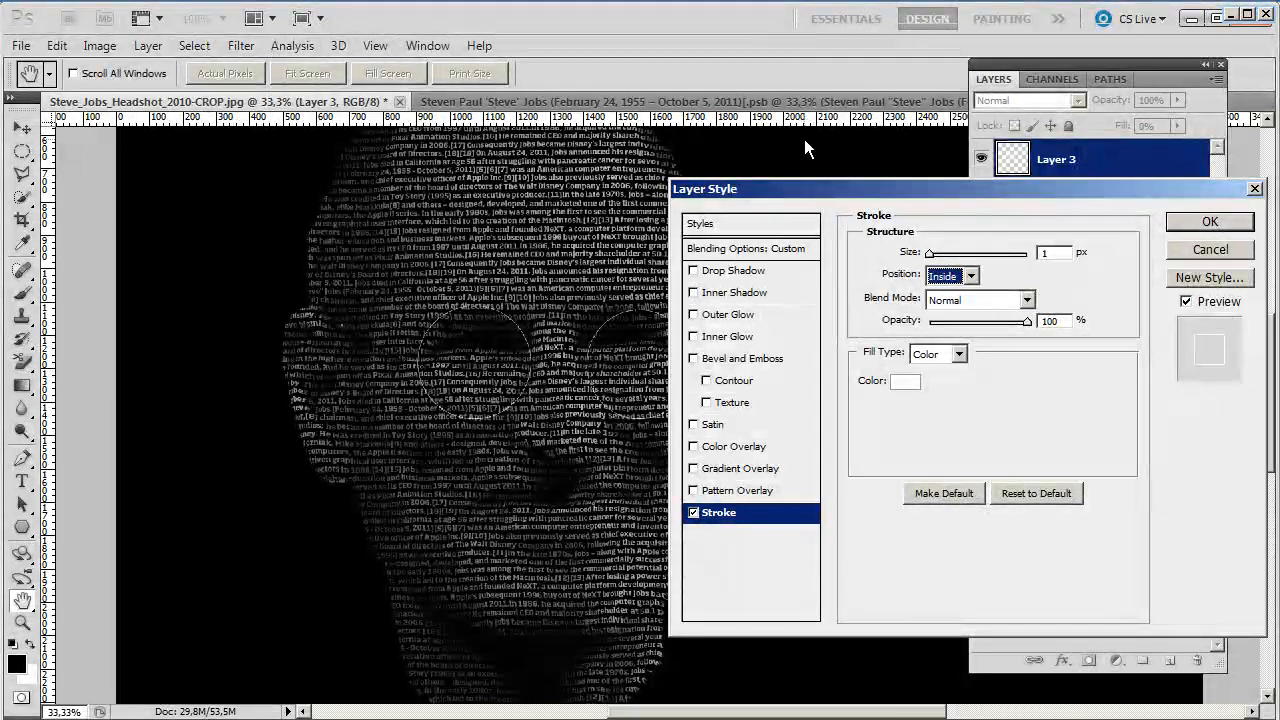
key("ctrl+plus")
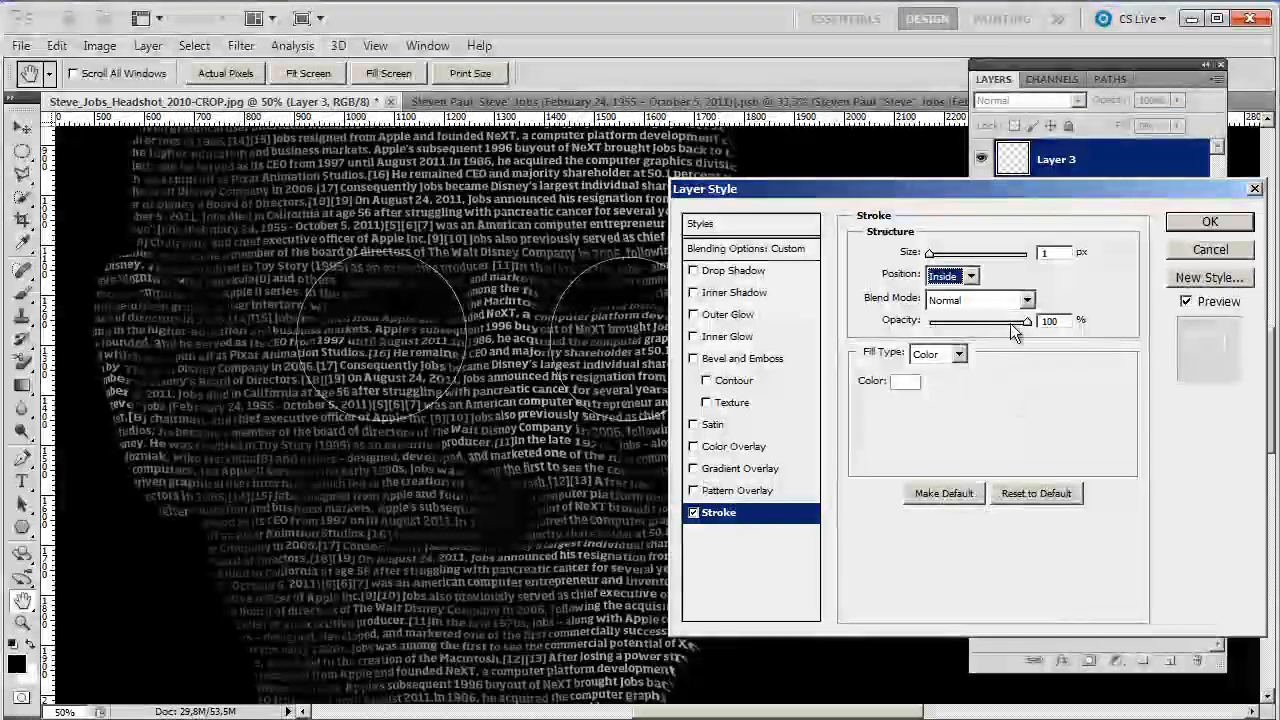
left_click_drag(1027, 321, 986, 323)
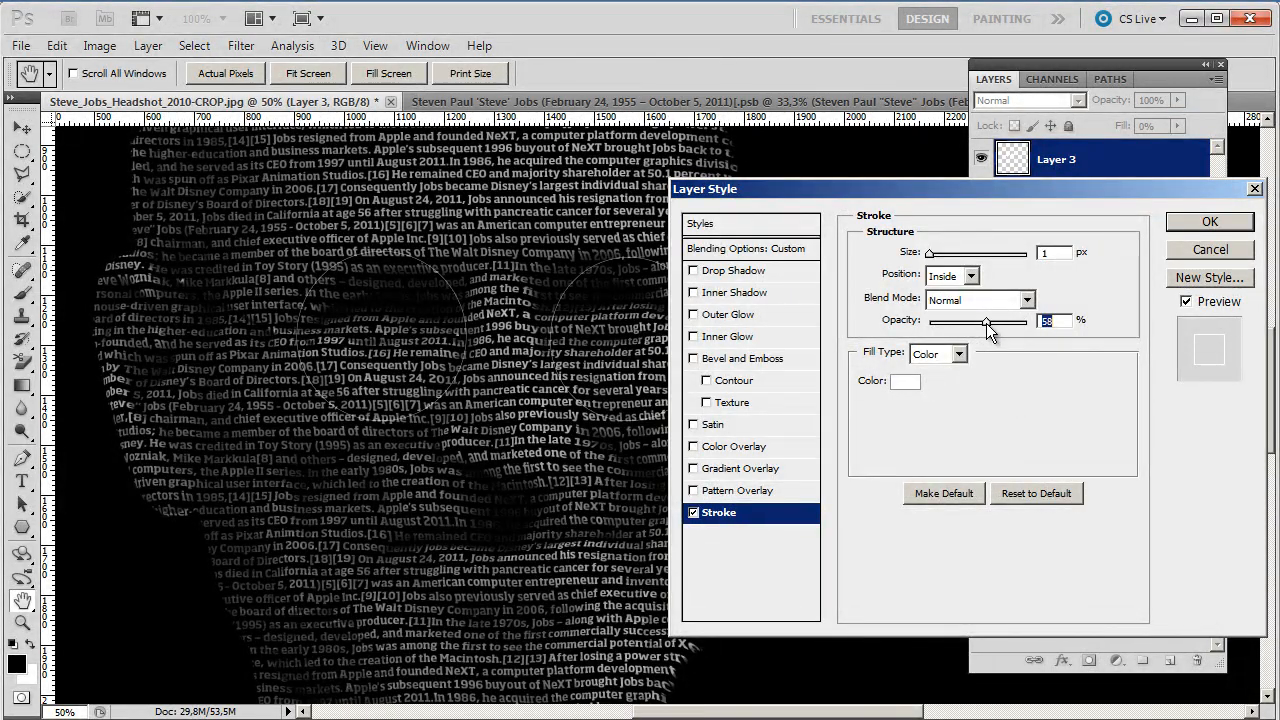
- Enable Bevel and Emboss on the lenses with depth 215%, size 210 px and soften 1 px
left_click(694, 359)
left_click(731, 358)
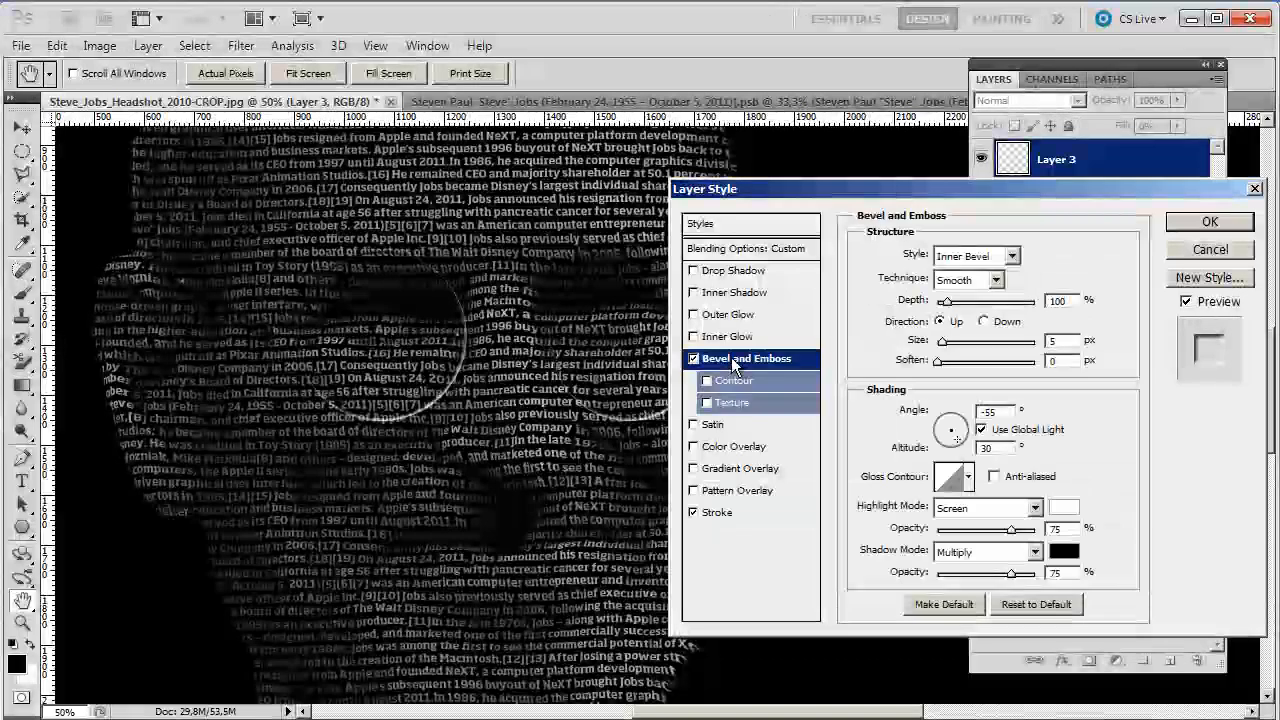
mouse_move(941, 342)
left_mouse_down()
mouse_move(970, 342)
mouse_move(946, 342)
mouse_move(945, 362)
left_mouse_up()
left_click_drag(947, 302, 1019, 341)
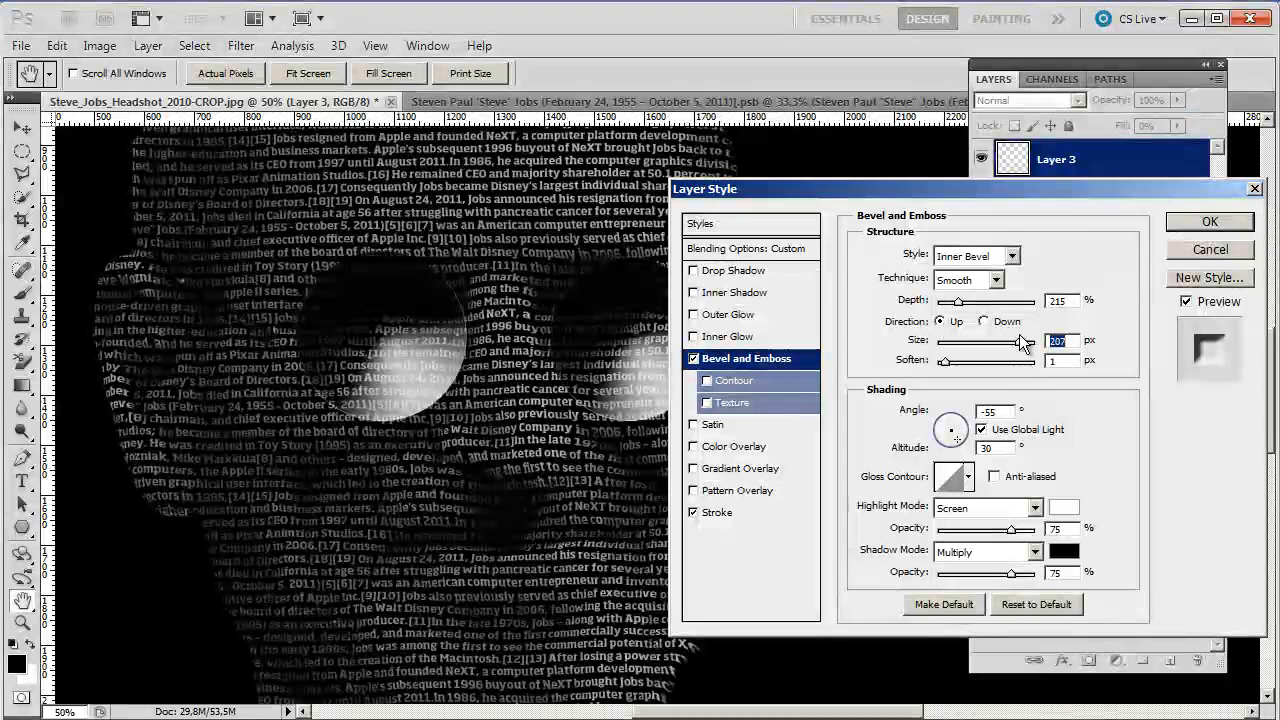
- Set the bevel's shadow opacity to 0% and highlight opacity to 29%, apply the layer style, and check the glasses on the portrait
left_click_drag(1012, 573, 936, 577)
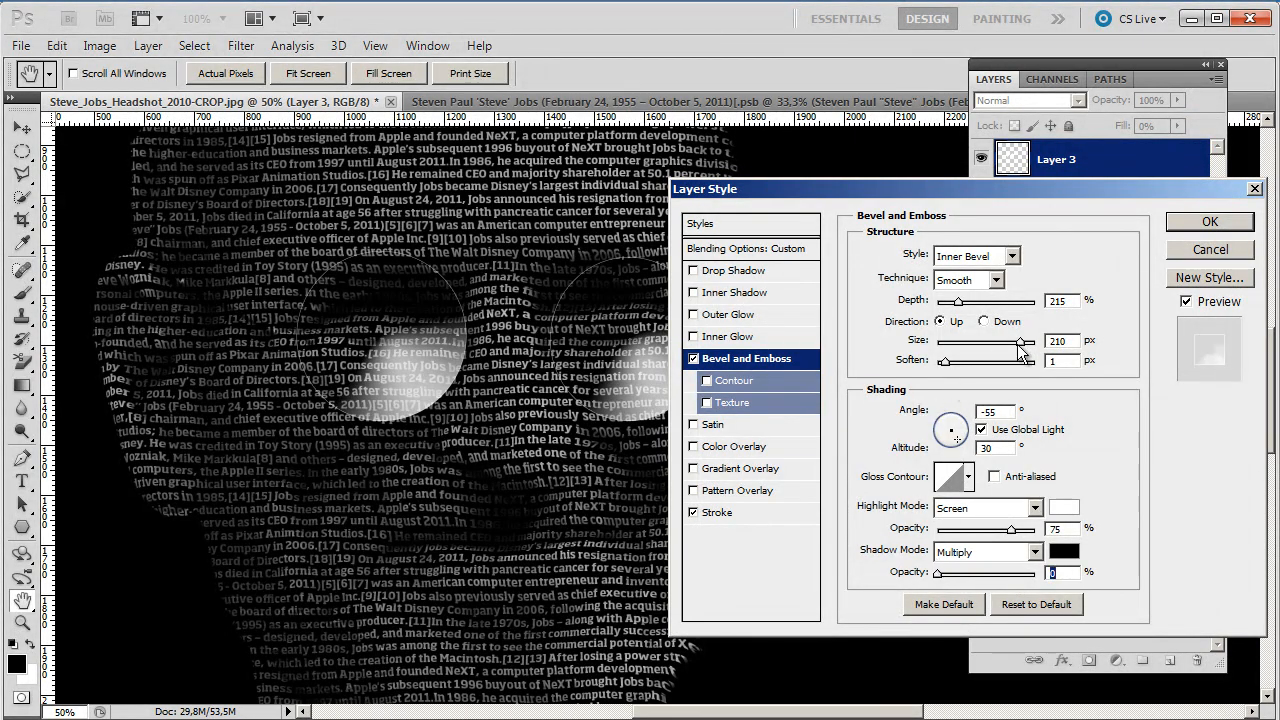
left_click_drag(1011, 530, 968, 530)
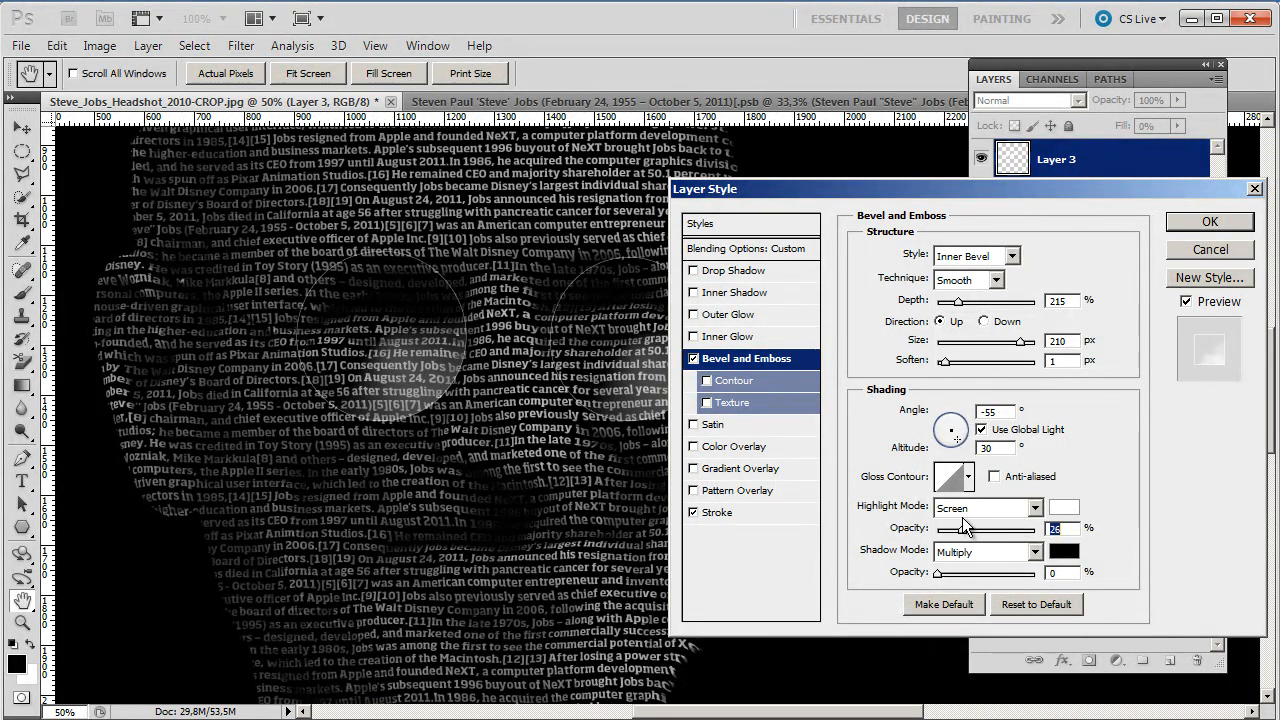
left_click(693, 513)
left_click(693, 512)
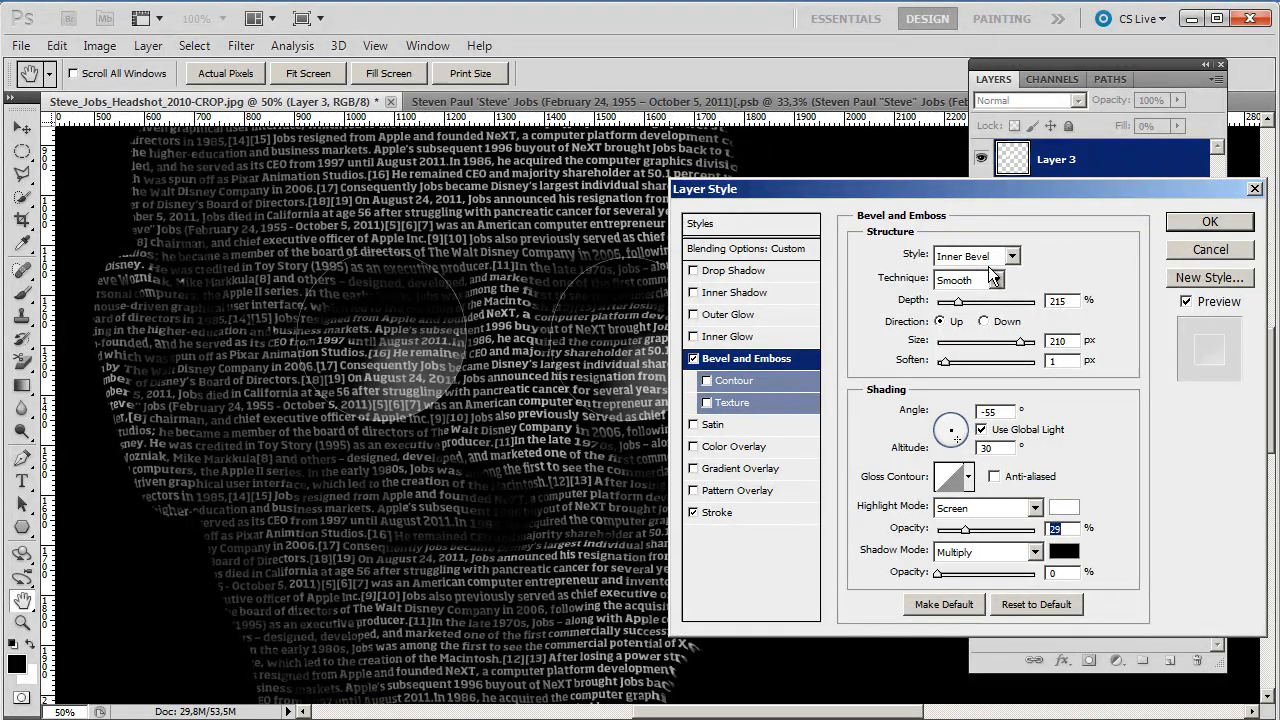
left_click(1205, 222)
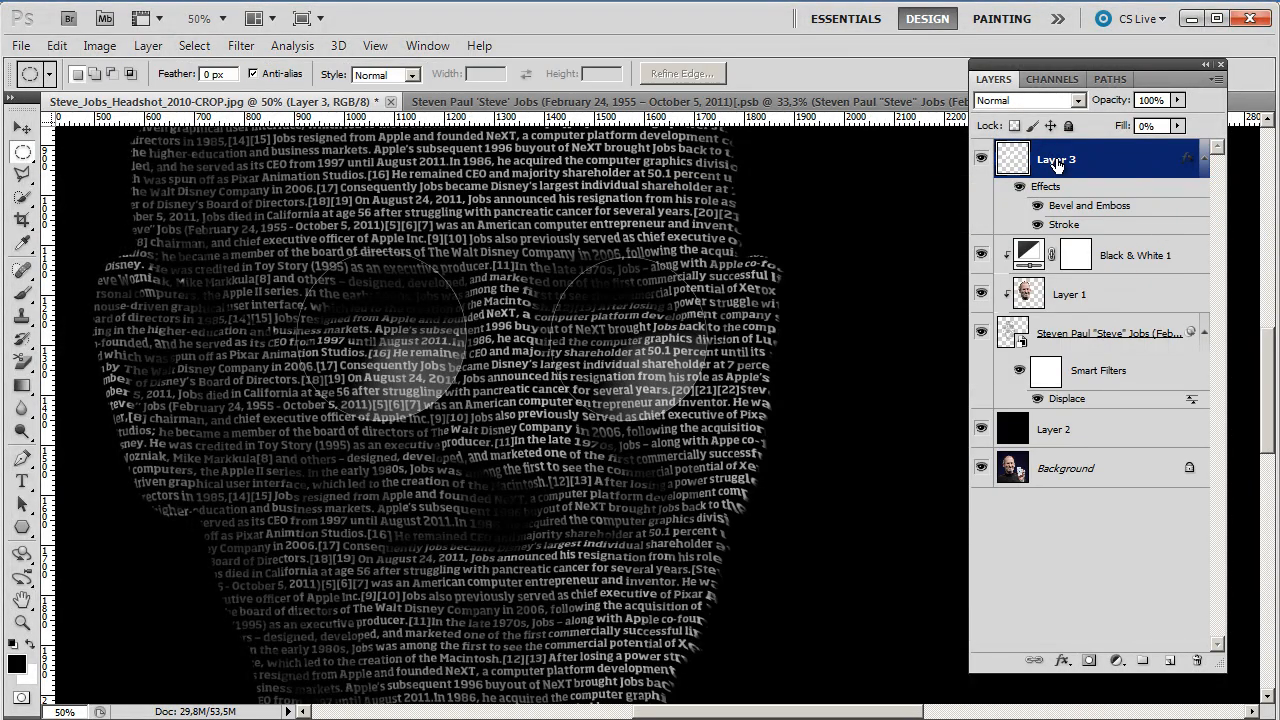
key("ctrl+minus")
key("ctrl+minus")
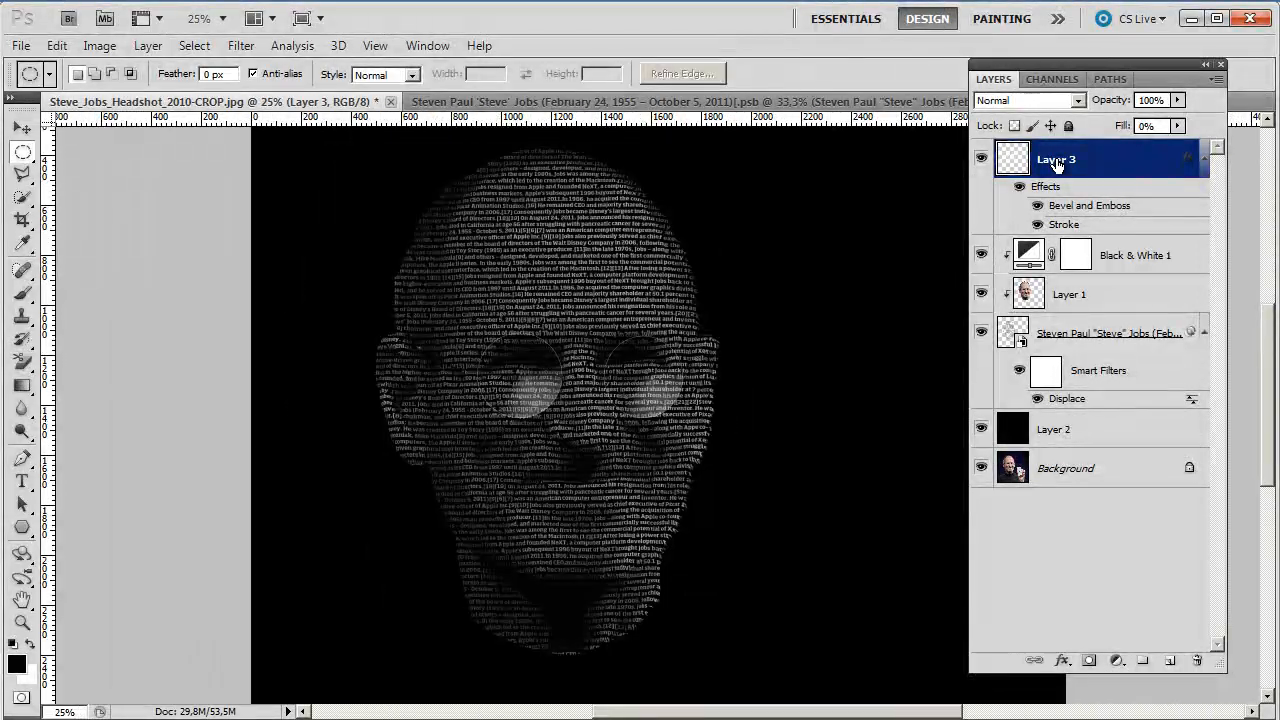
key("ctrl+plus")
key("ctrl+plus")
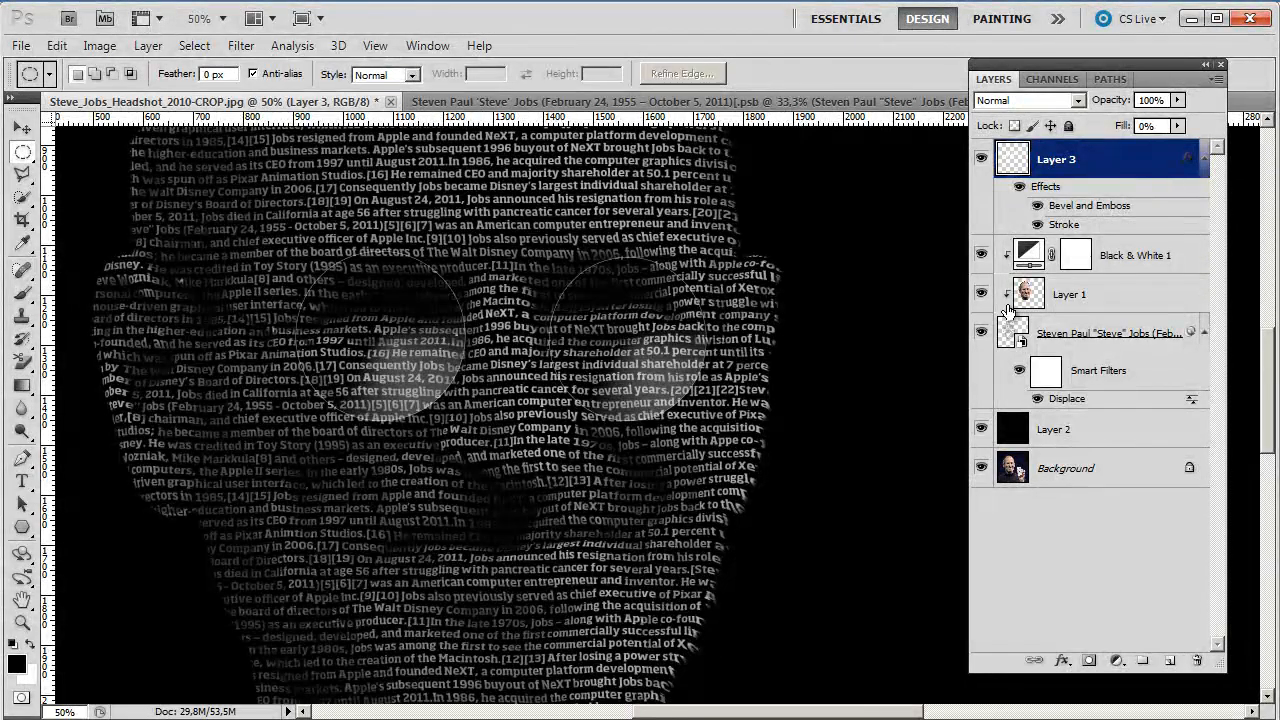
- Change the Black & White 1 adjustment to the Infrared preset and check the portrait at different sizes
left_click(1026, 256)
left_click(1026, 256)
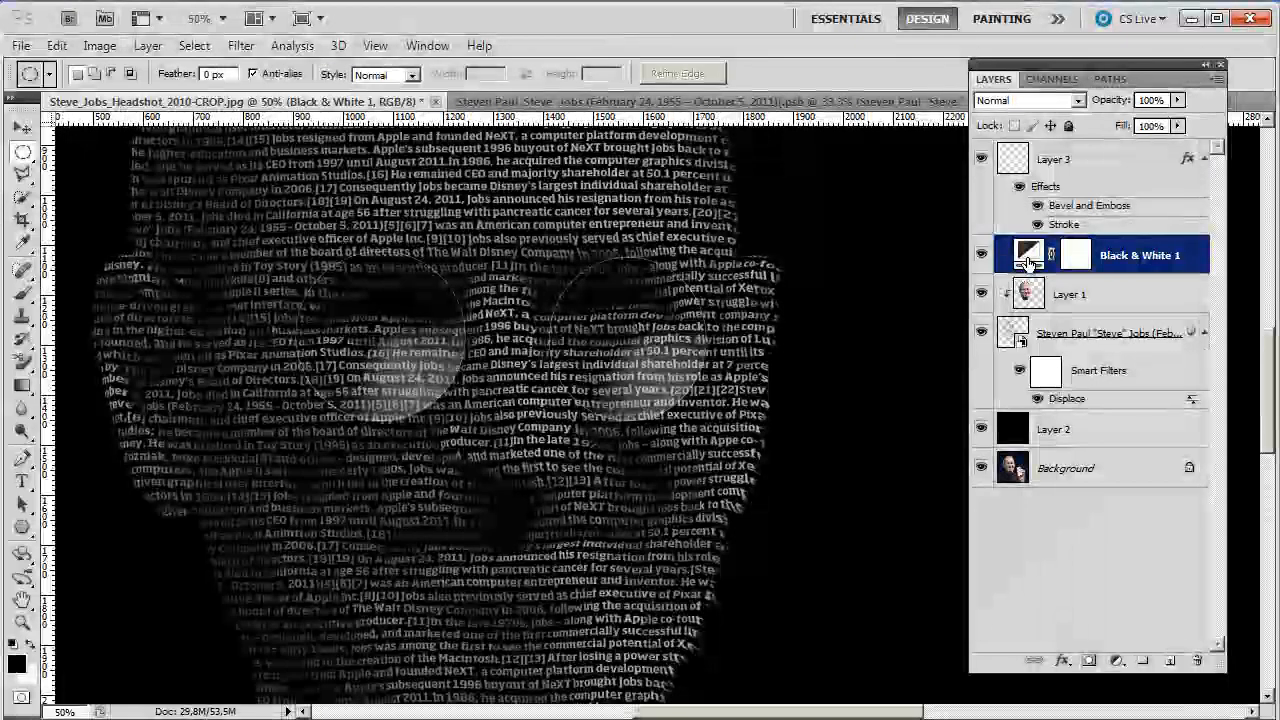
left_click_drag(1065, 64, 854, 83)
left_click(1120, 304)
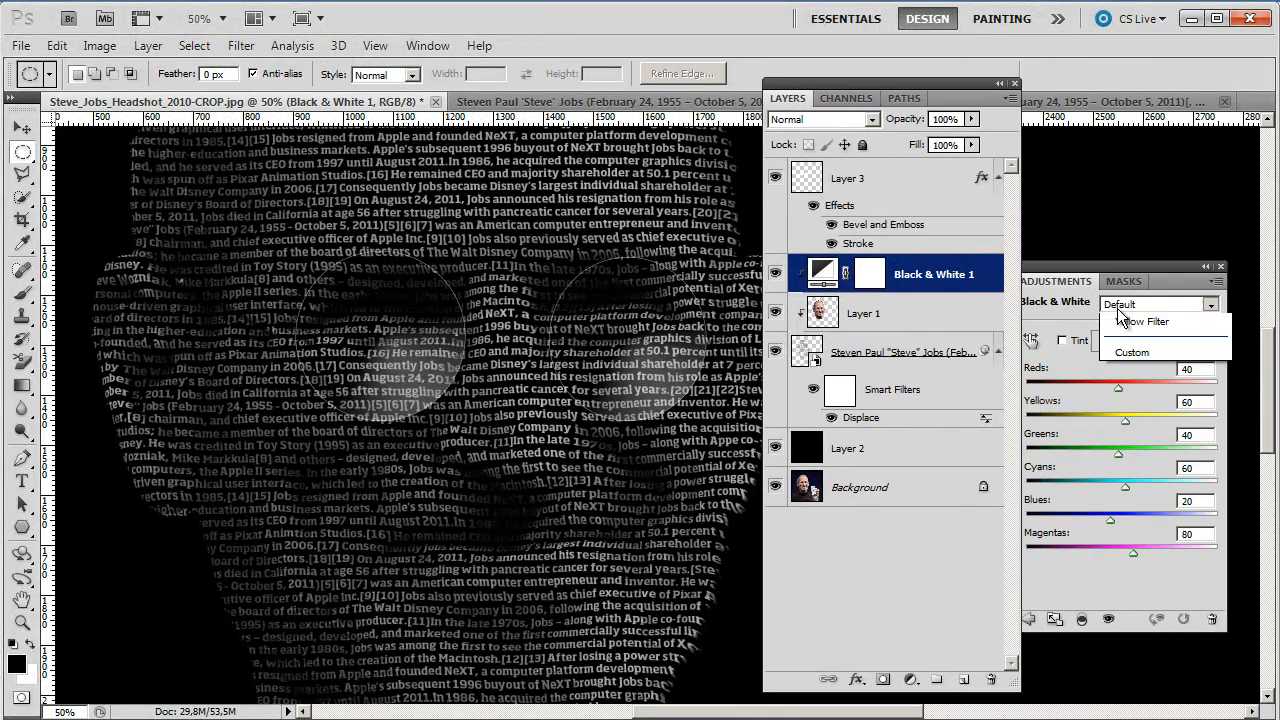
left_click(1120, 321)
key("Down")
key("Down")
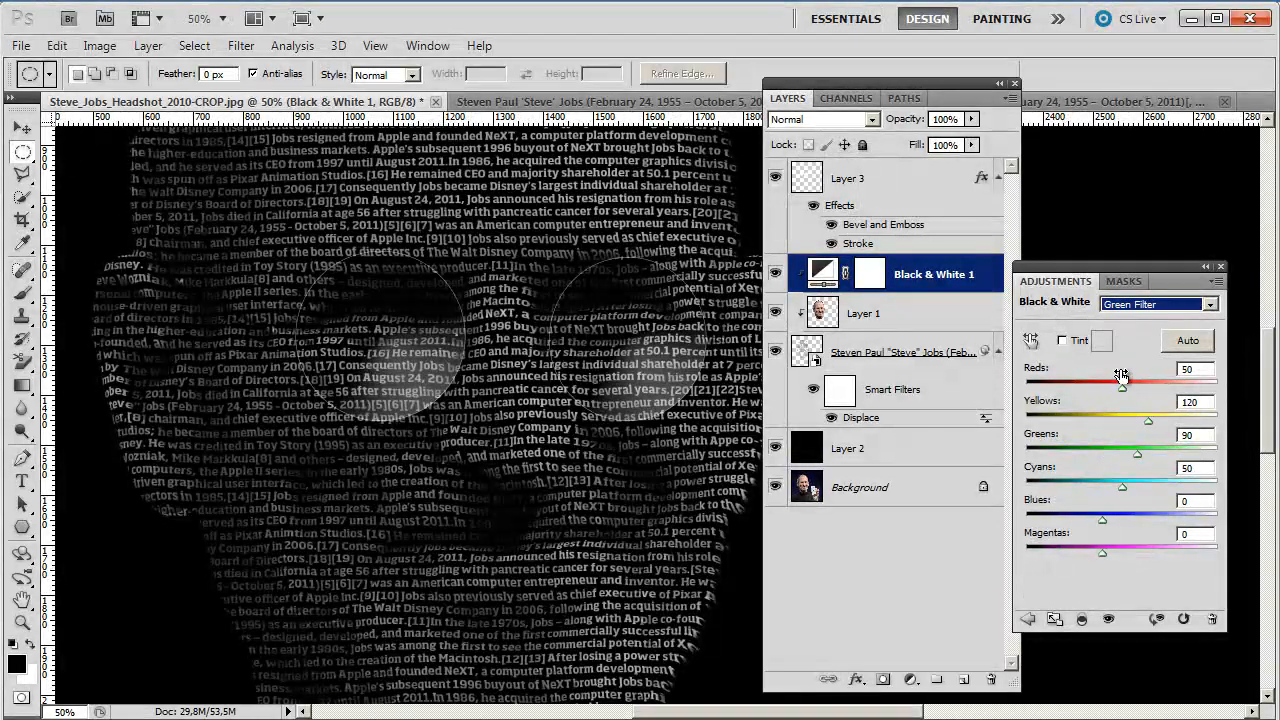
key("Down")
key("Down")
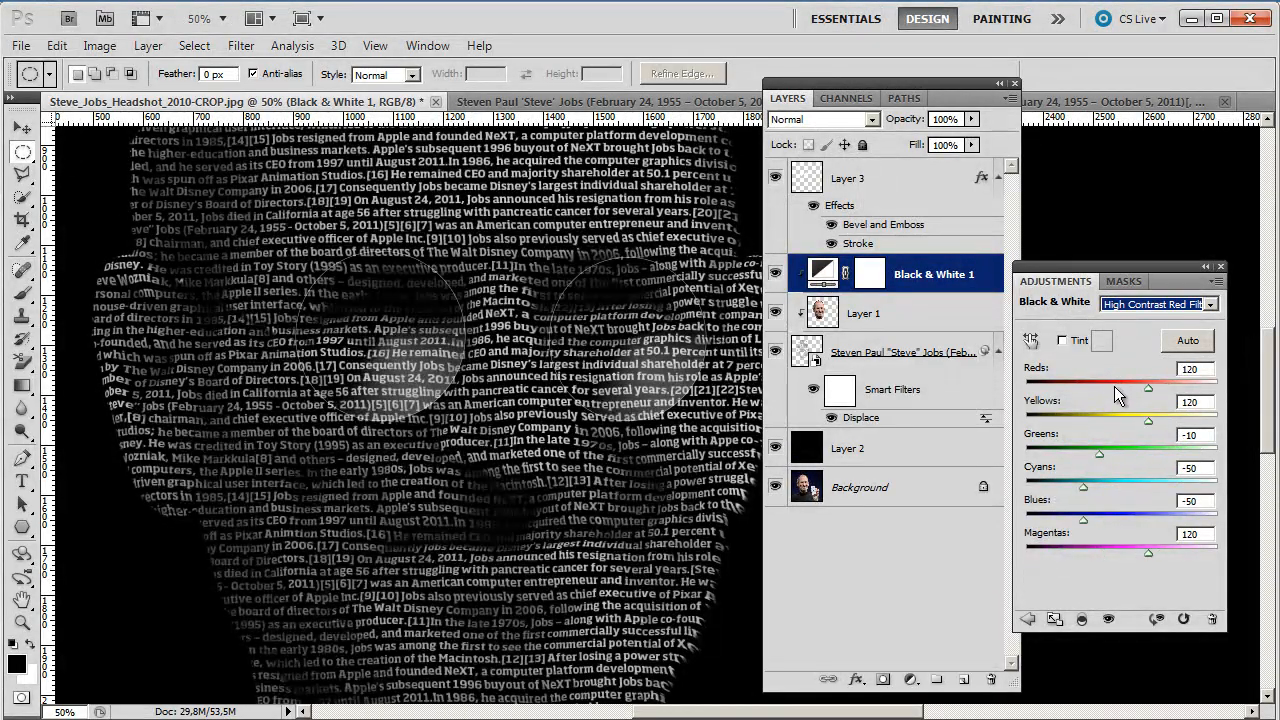
key("ctrl+minus")
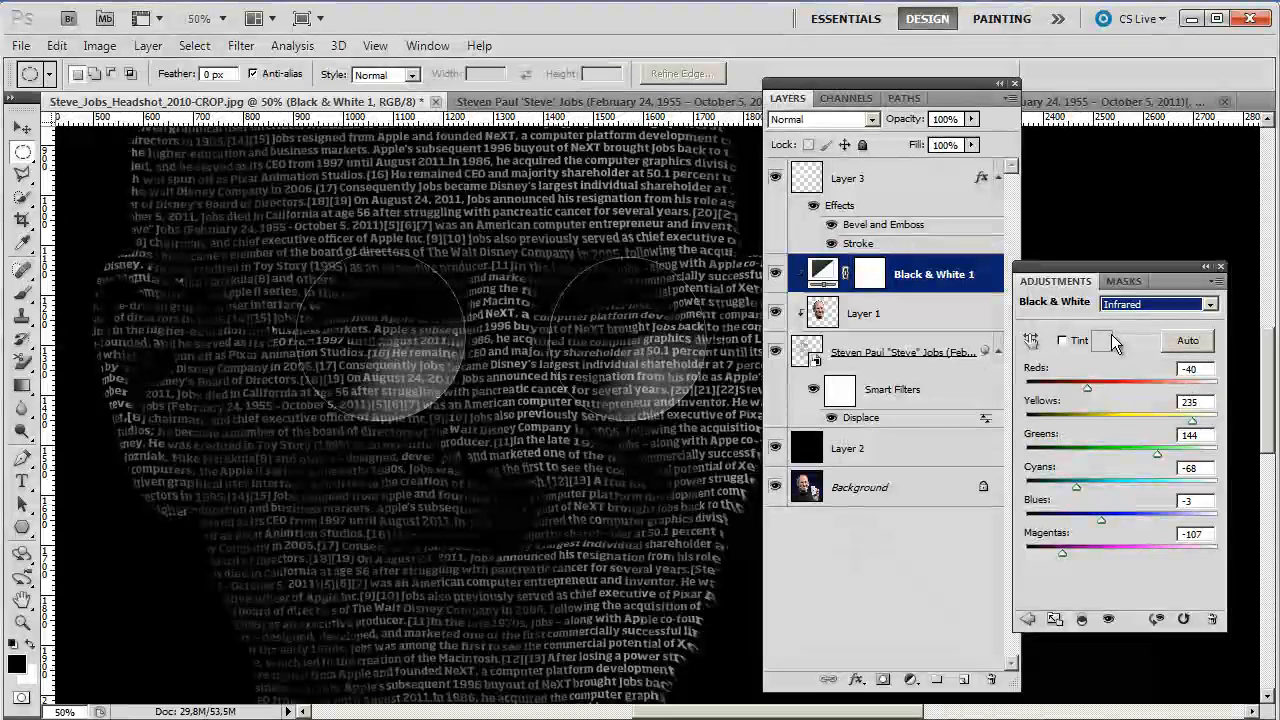
key("ctrl+minus")
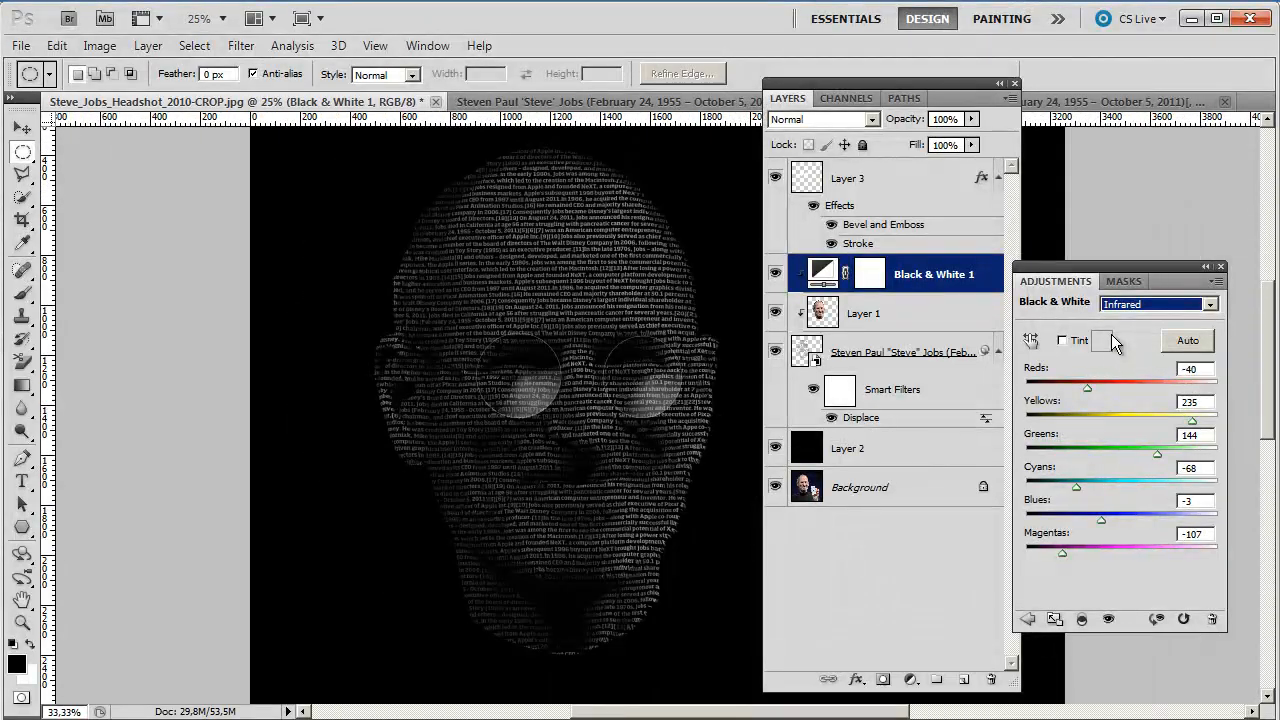
key("ctrl+plus")
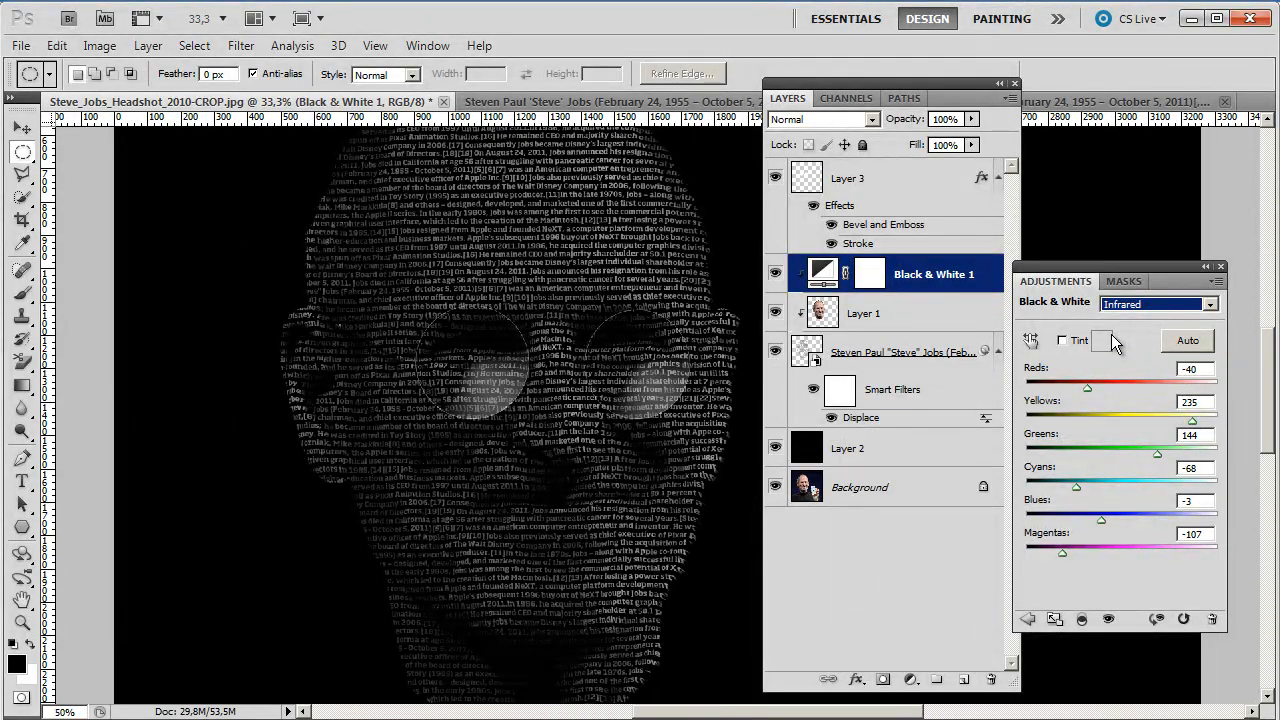
key("ctrl+plus")
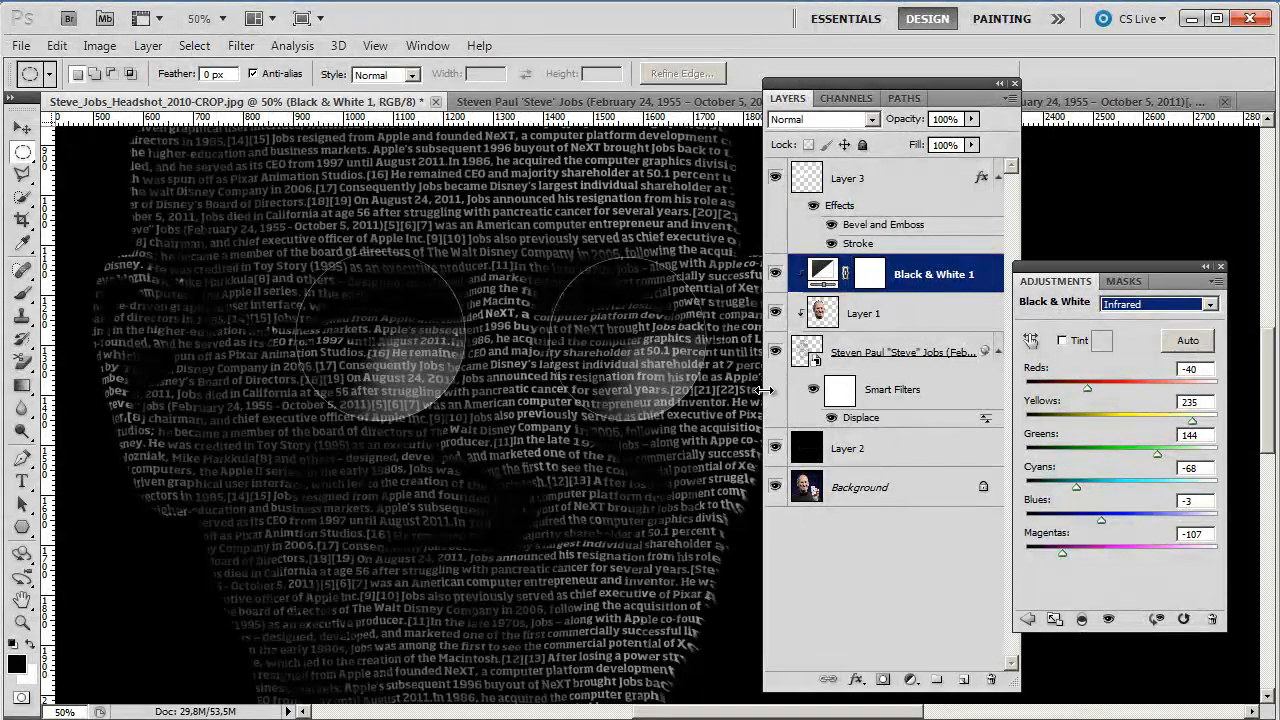
- Switch to Firefox, open Wordle's Create page, and copy the first two biography paragraphs from the Steve Jobs Wikipedia article
key("alt+Tab")
key("alt+Tab")
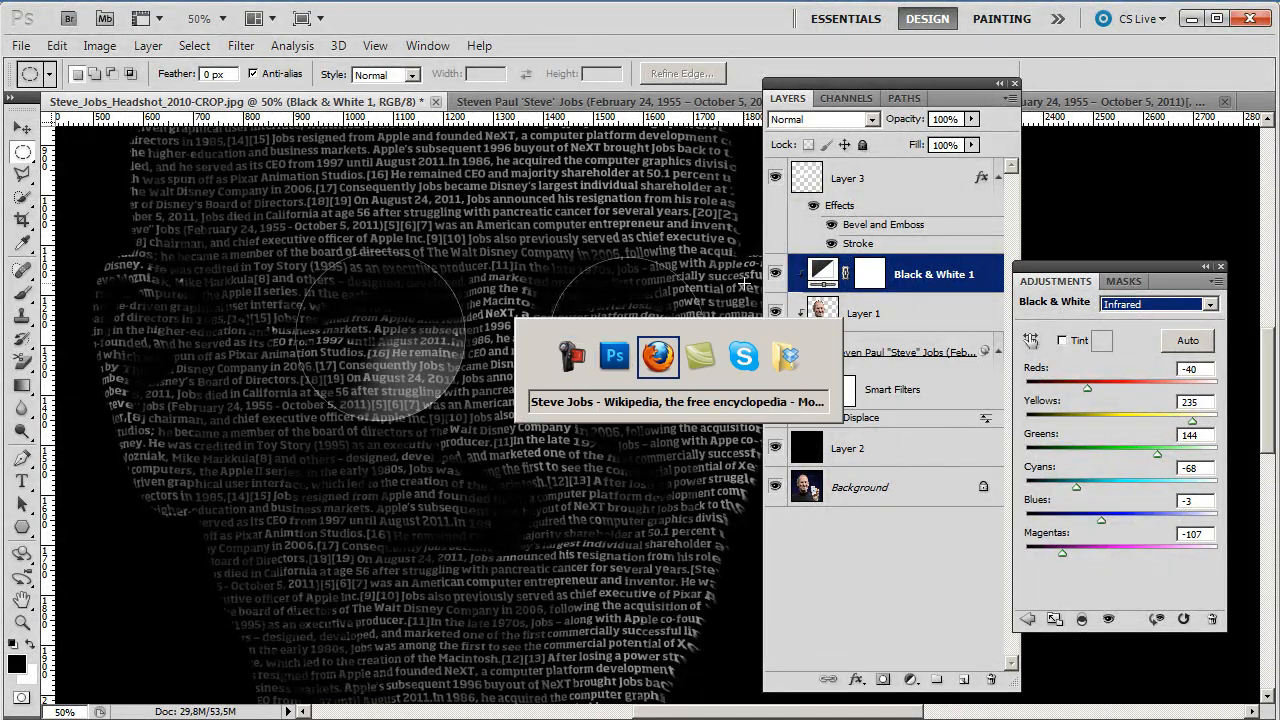
left_click(155, 40)
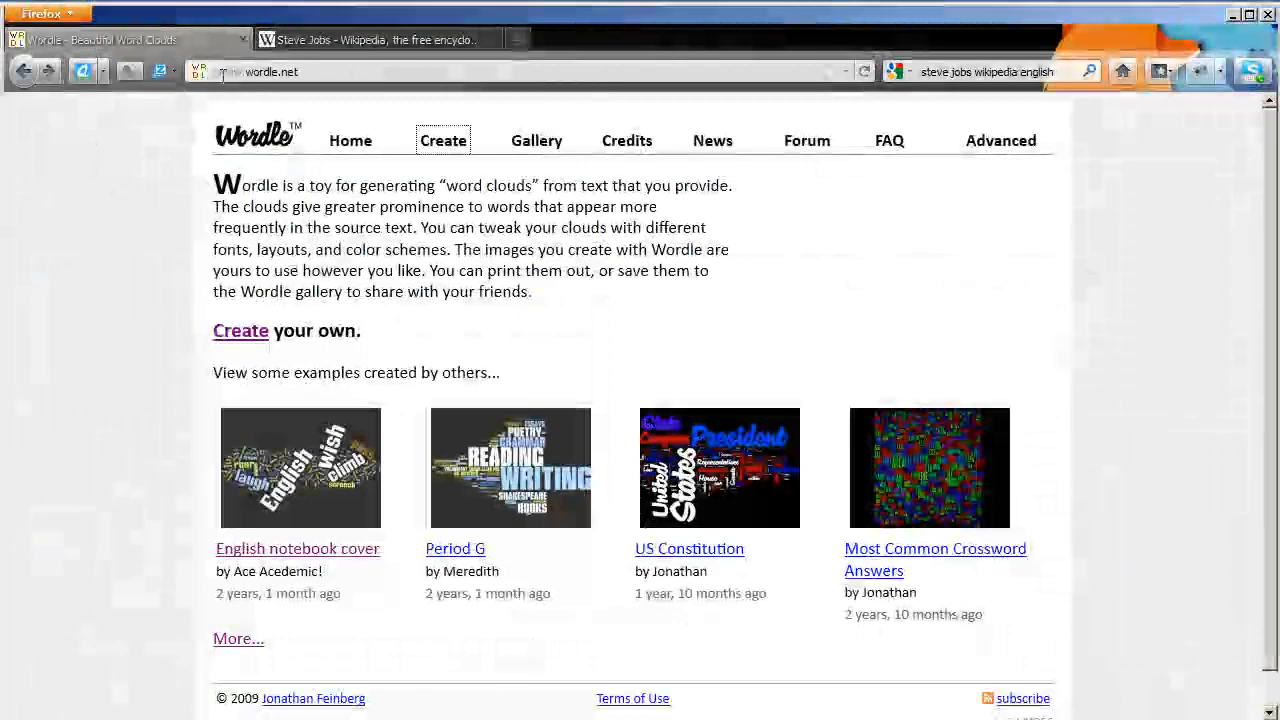
left_click(437, 143)
left_click(344, 39)
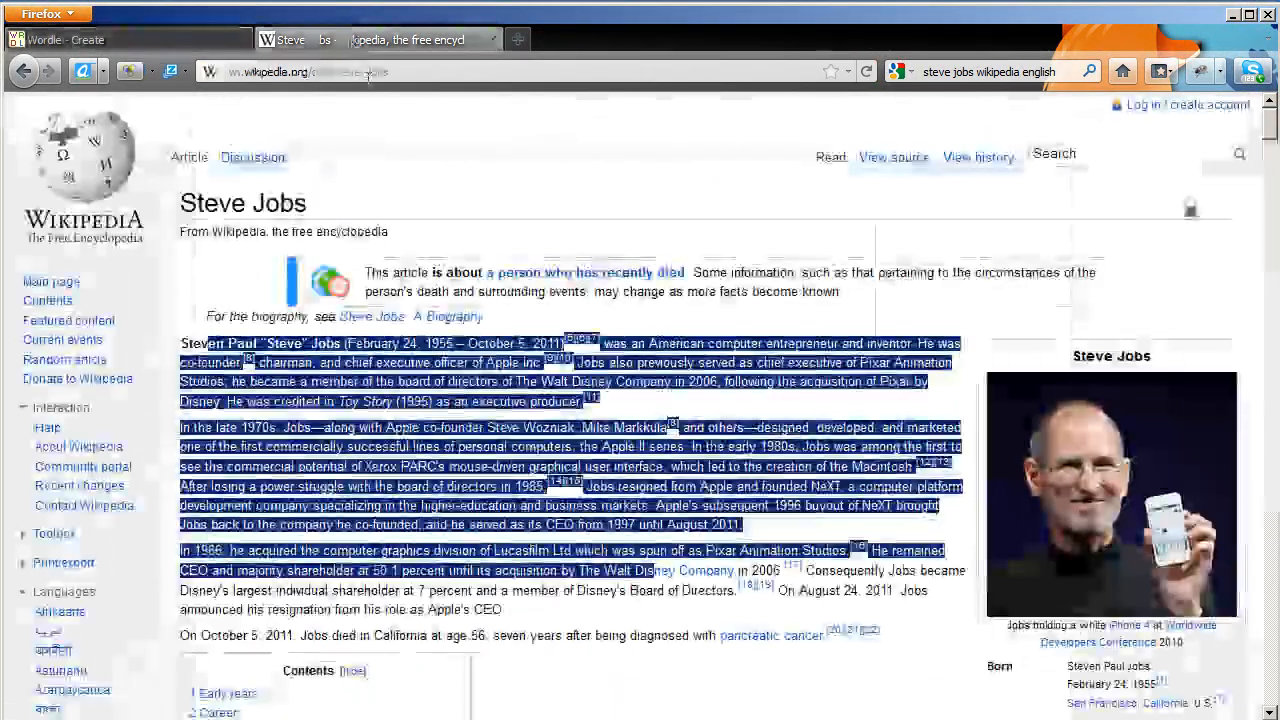
left_click_drag(180, 343, 731, 527)
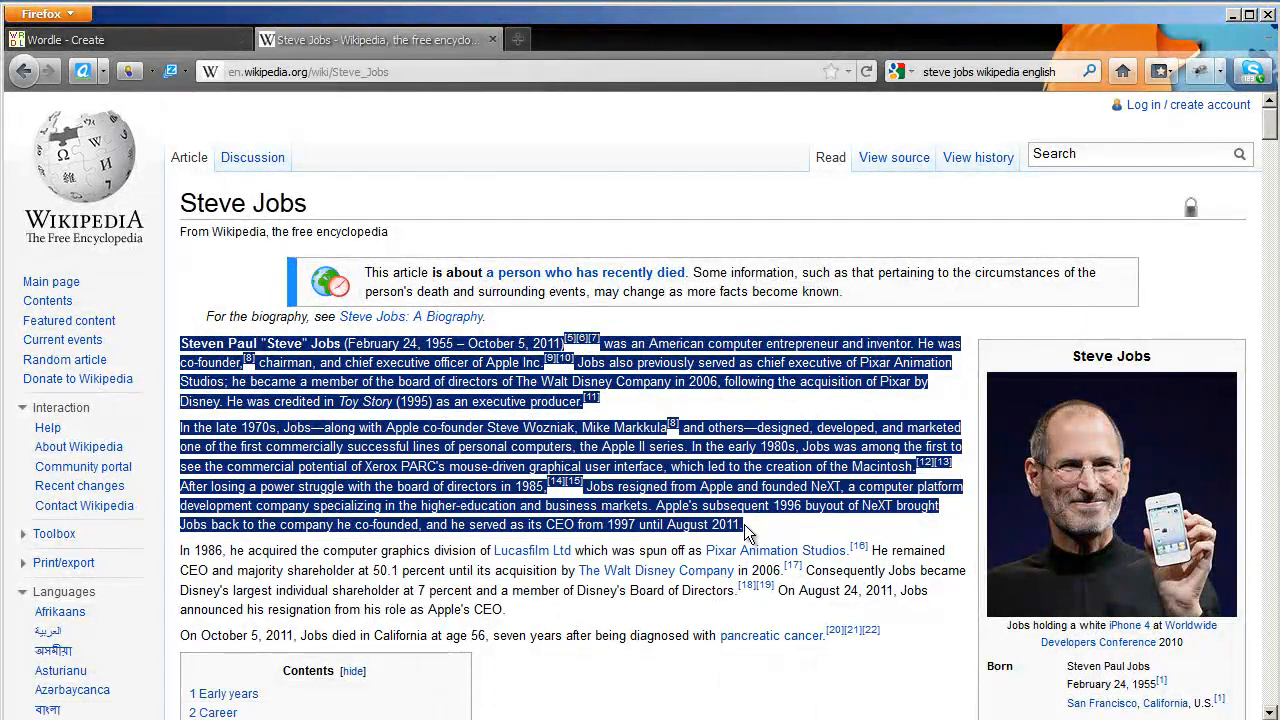
key("alt+Tab")
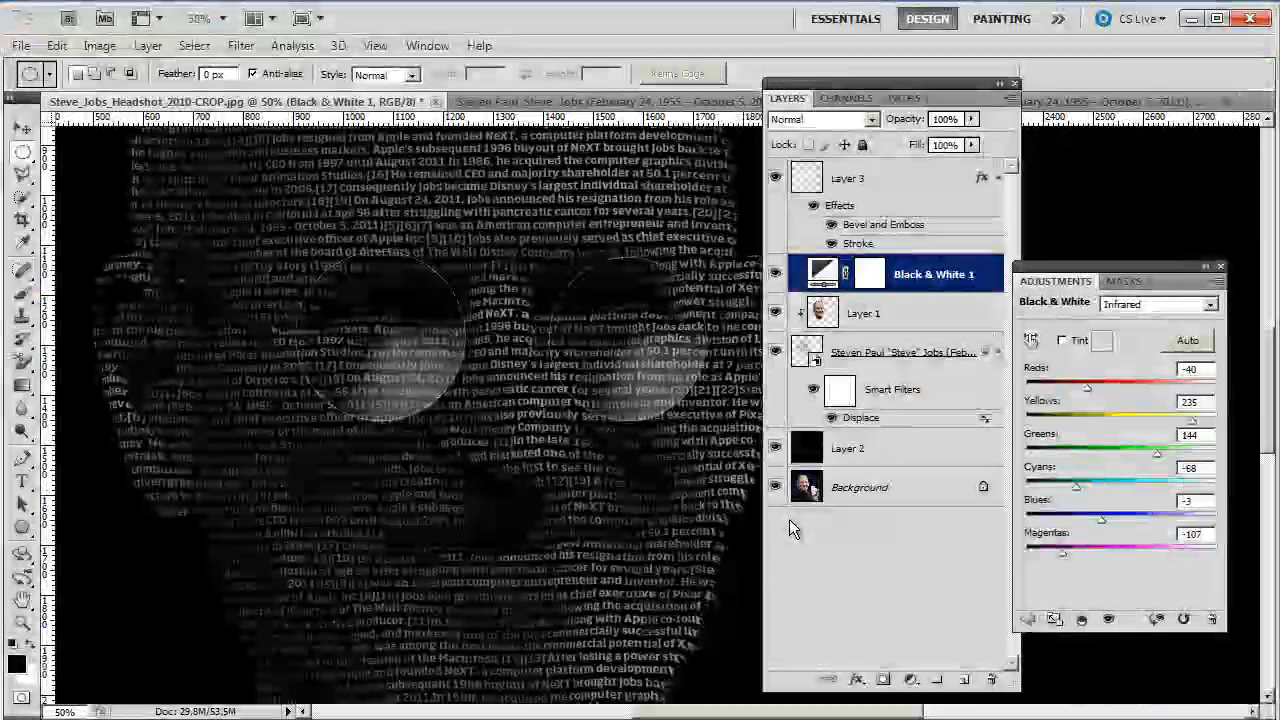
key("alt+Tab")
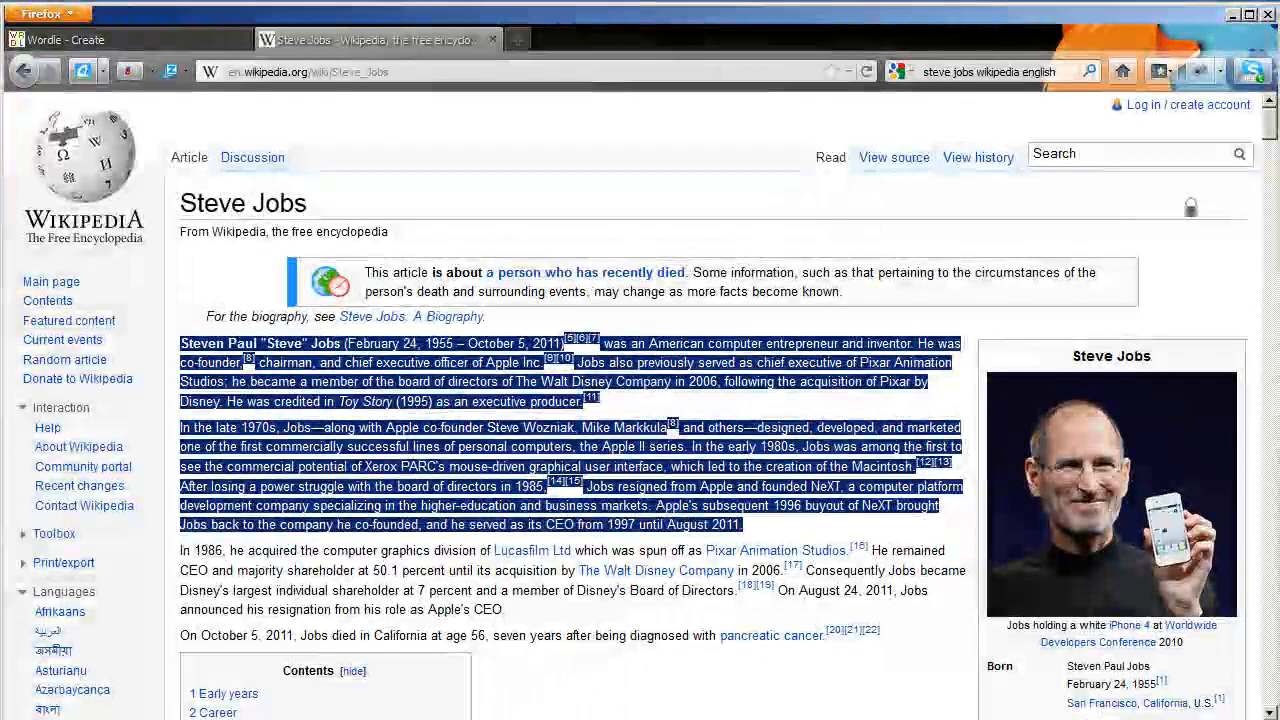
- Paste the biography text into Wordle's text box and generate a word cloud from it
left_click(179, 45)
left_click(294, 237)
key("ctrl+v")
left_click(275, 219)
key("Delete")
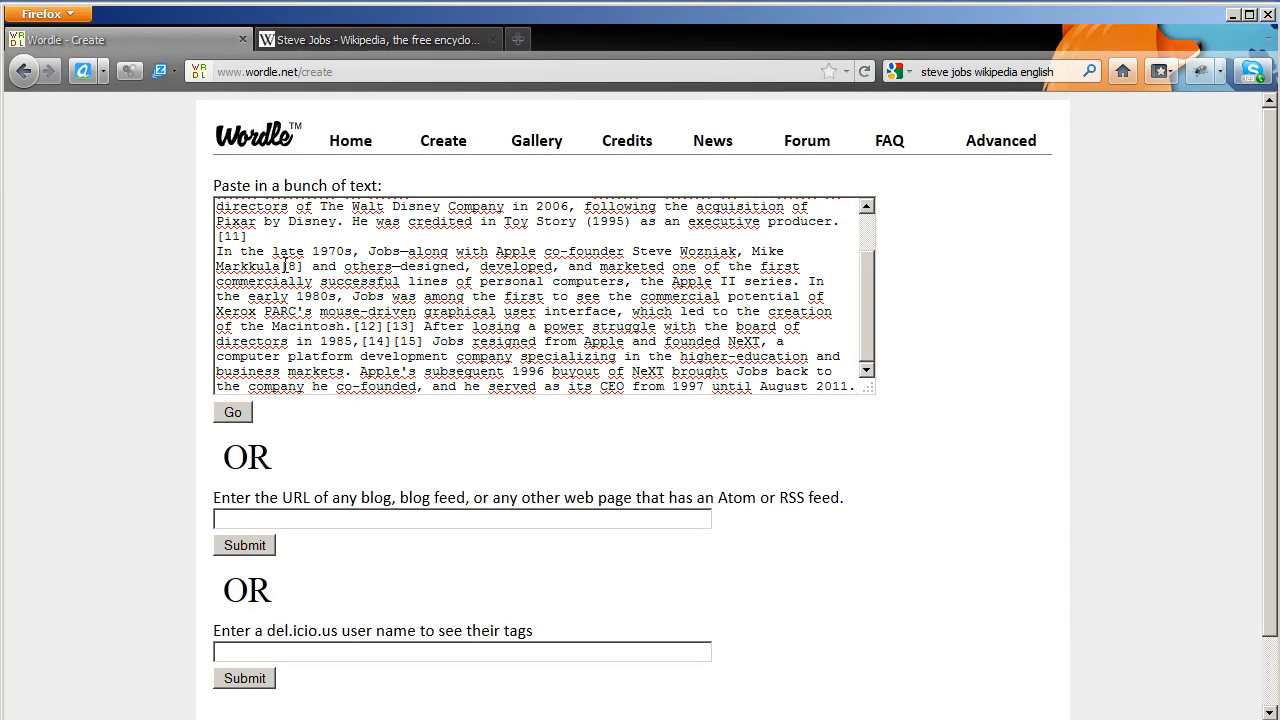
key("Delete")
left_click(232, 413)
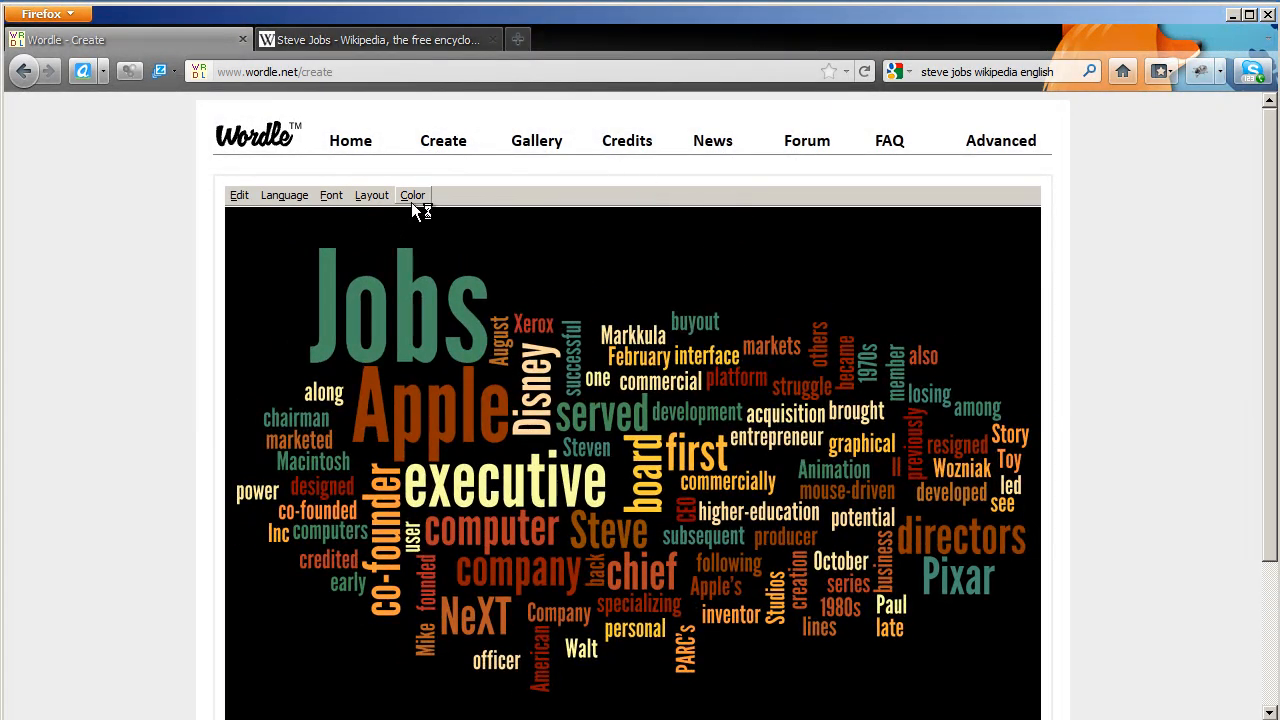
- Change the word cloud's layout to Straighter Edges and its colors to the BW palette
left_click(371, 196)
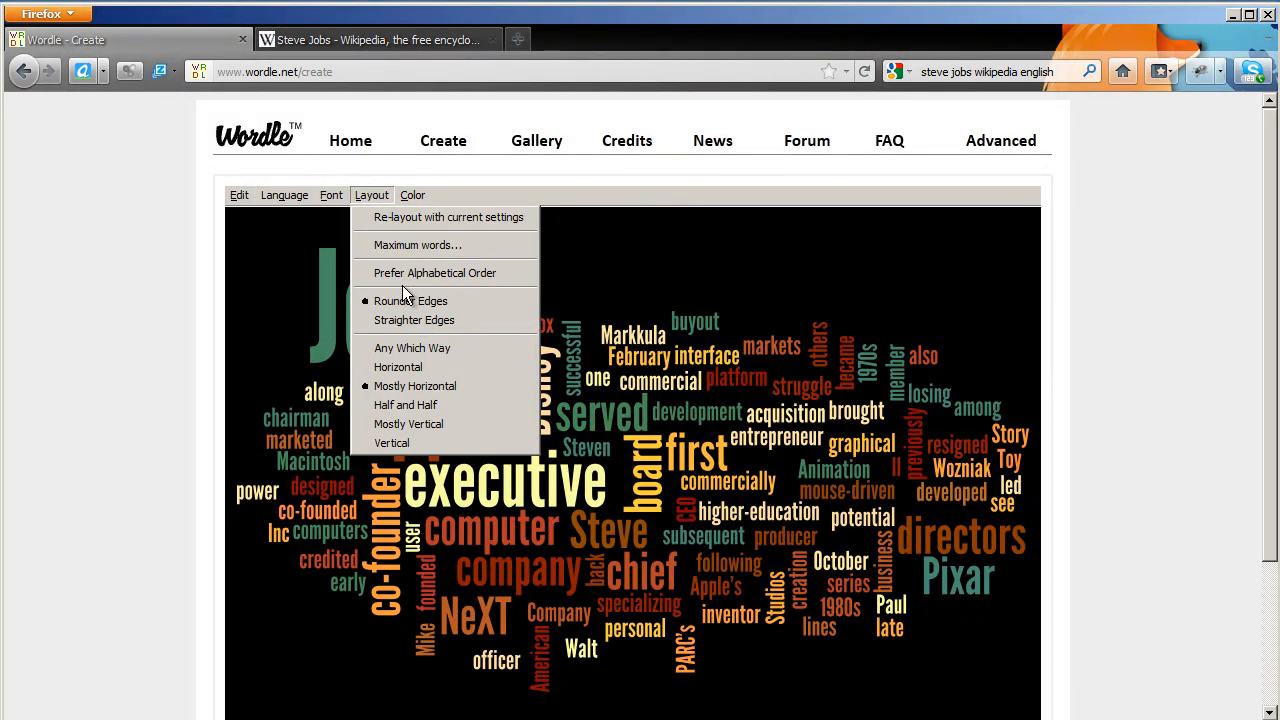
left_click(403, 320)
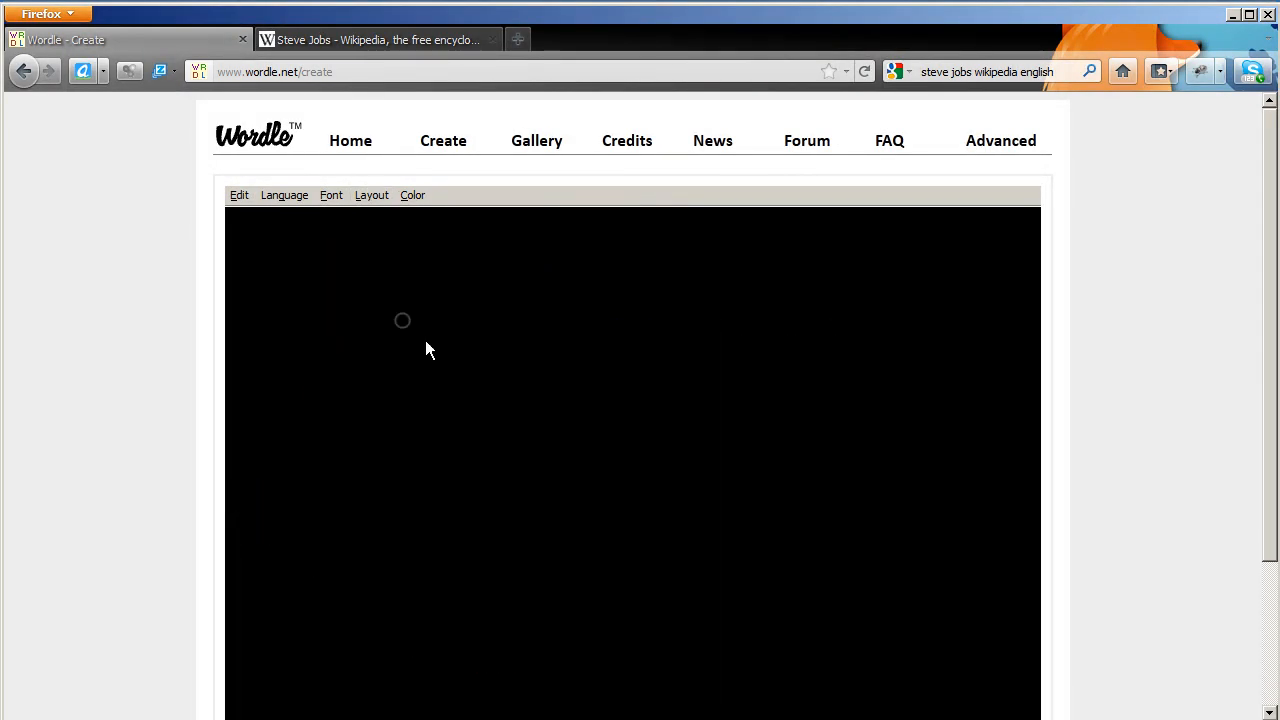
left_click(412, 196)
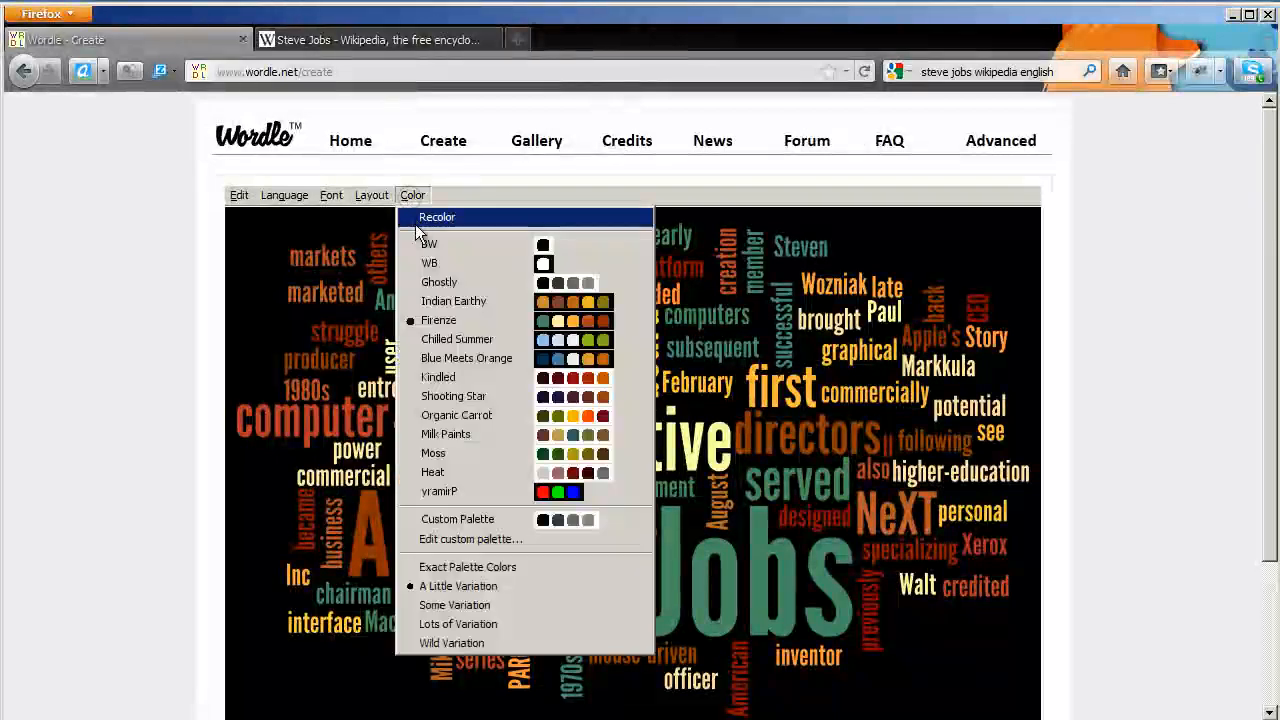
left_click(428, 244)
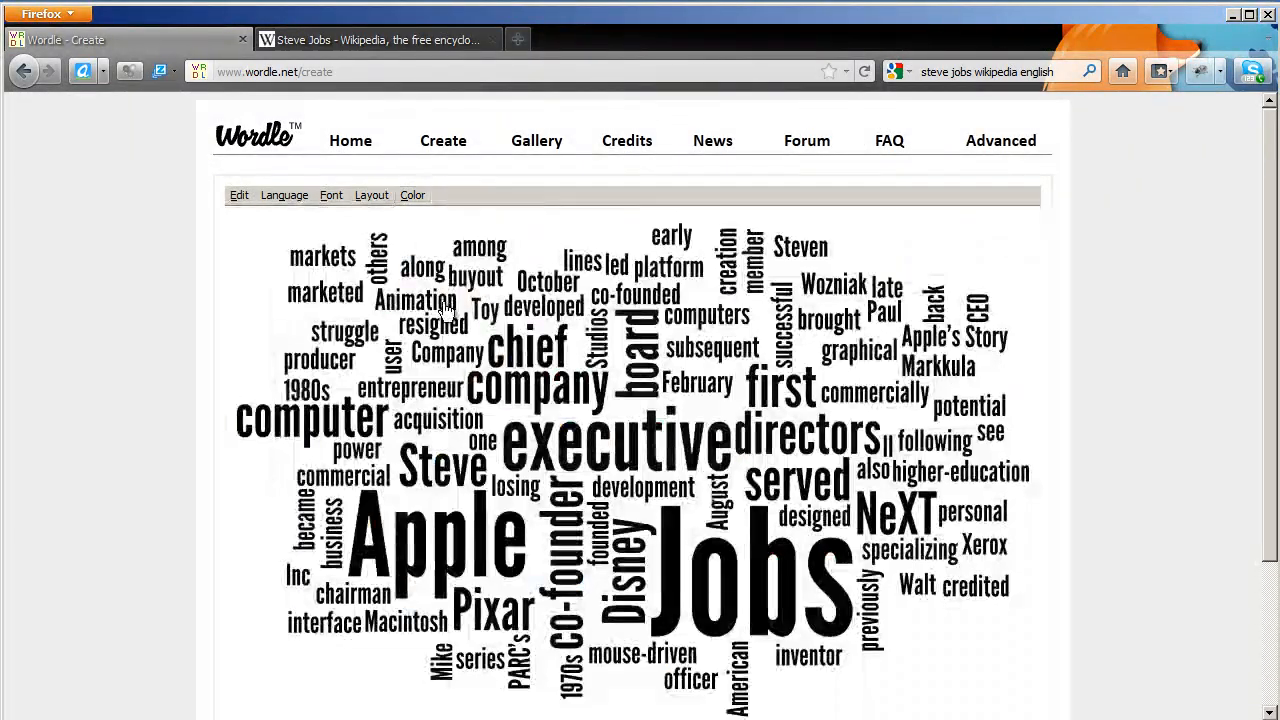
- Try the WB palette on the word cloud and return it to the BW palette
left_click(400, 195)
left_click(420, 259)
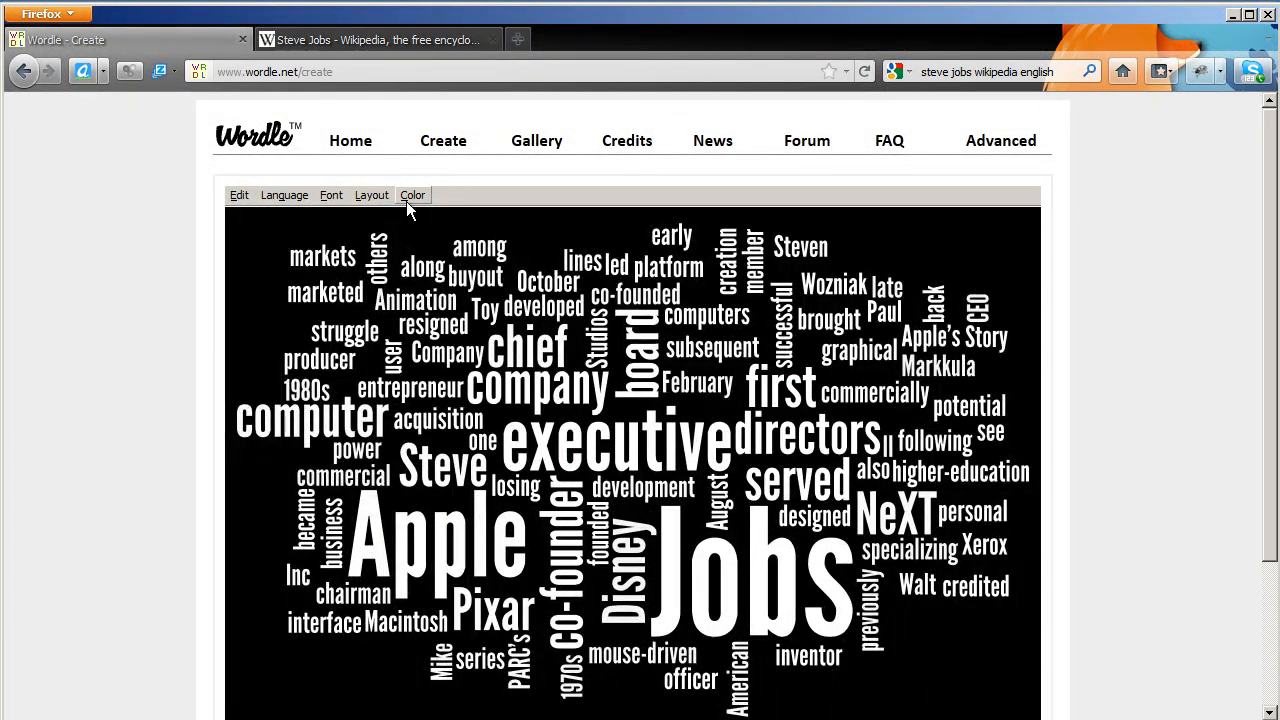
left_click(407, 198)
left_click(417, 244)
- Change the word cloud's lettering to a wider, bold sans-serif font
left_click(338, 196)
left_click(367, 294)
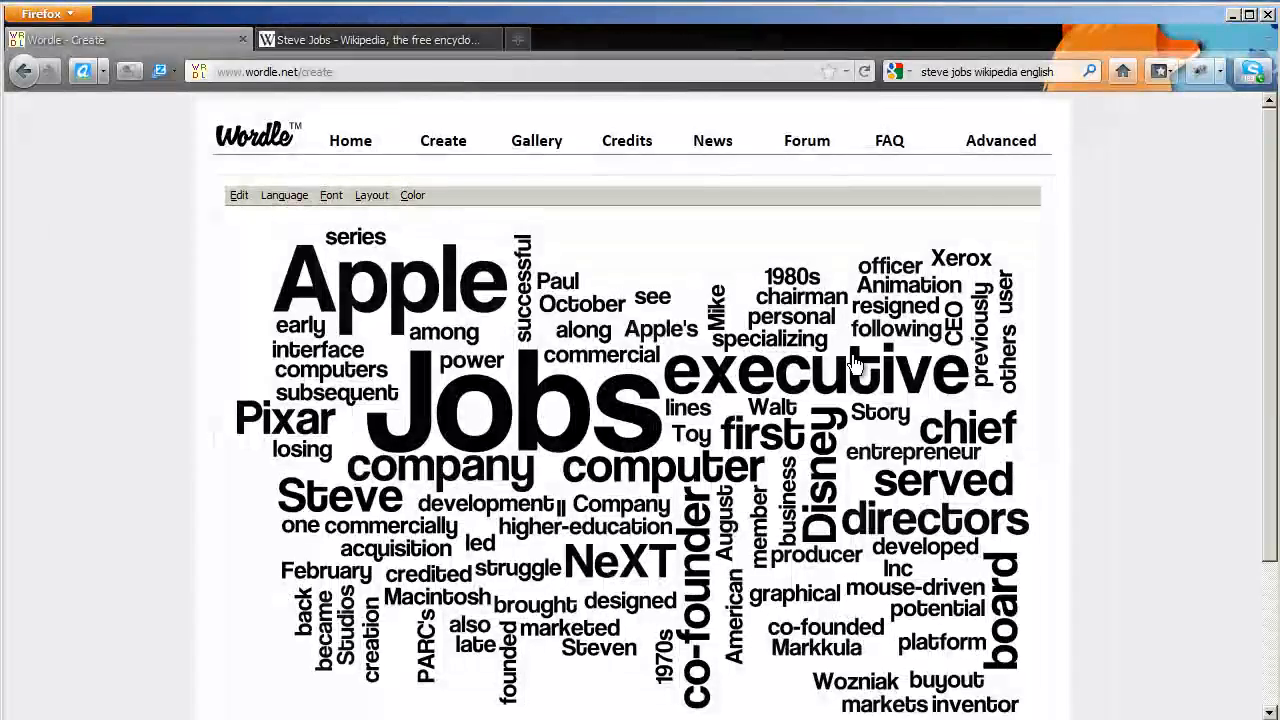
- Print the word cloud to the Adobe PDF printer, always allowing the applet printer access, and save it as ord1
left_click_drag(1272, 289, 1272, 432)
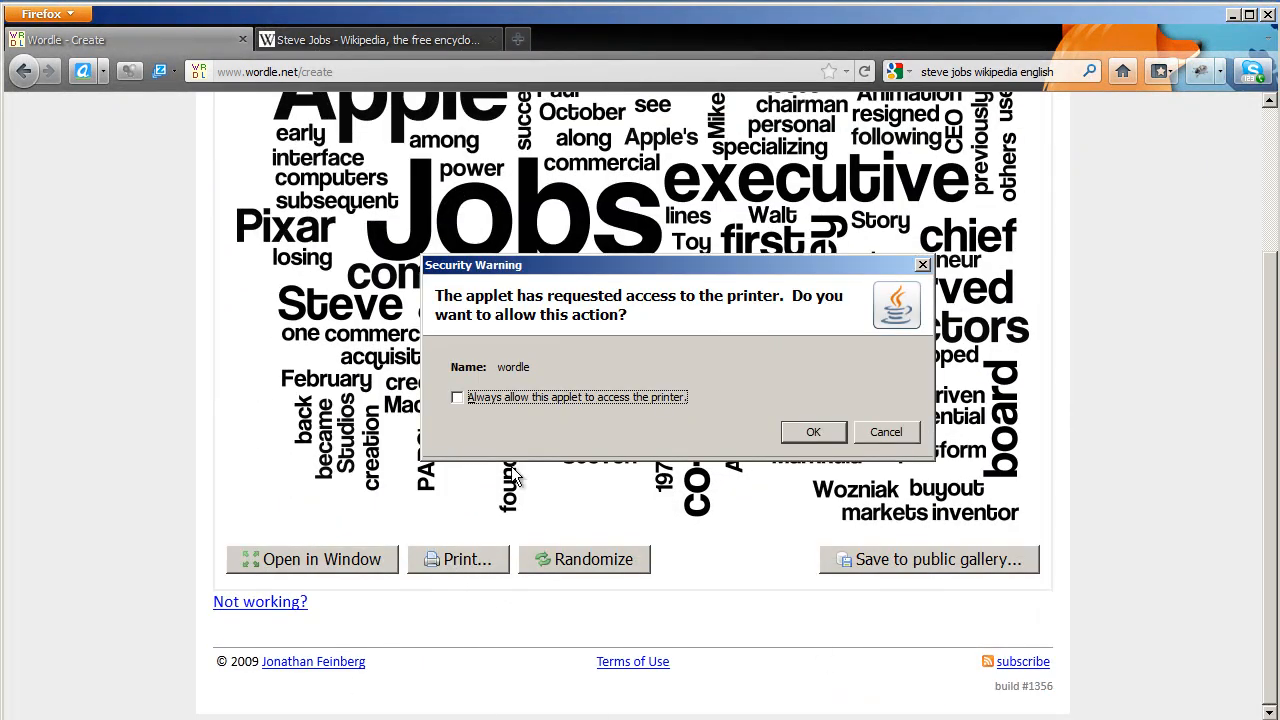
left_click(484, 400)
left_click(811, 434)
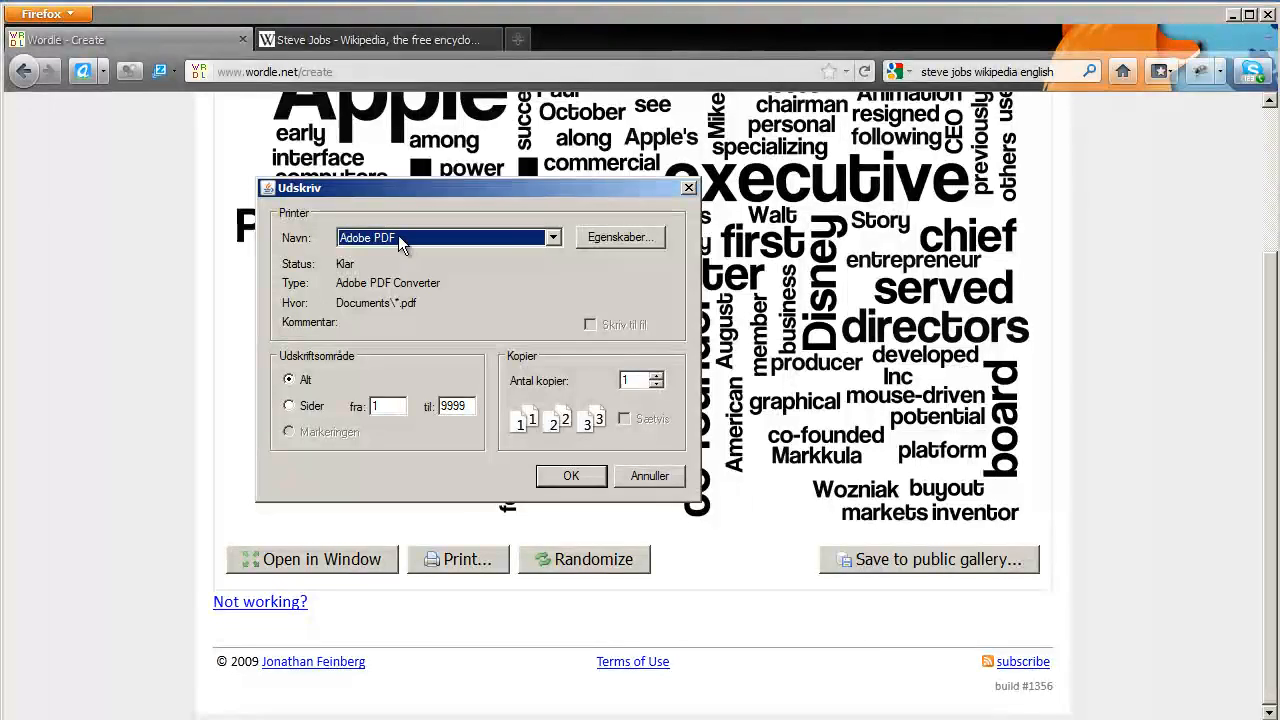
left_click(566, 478)
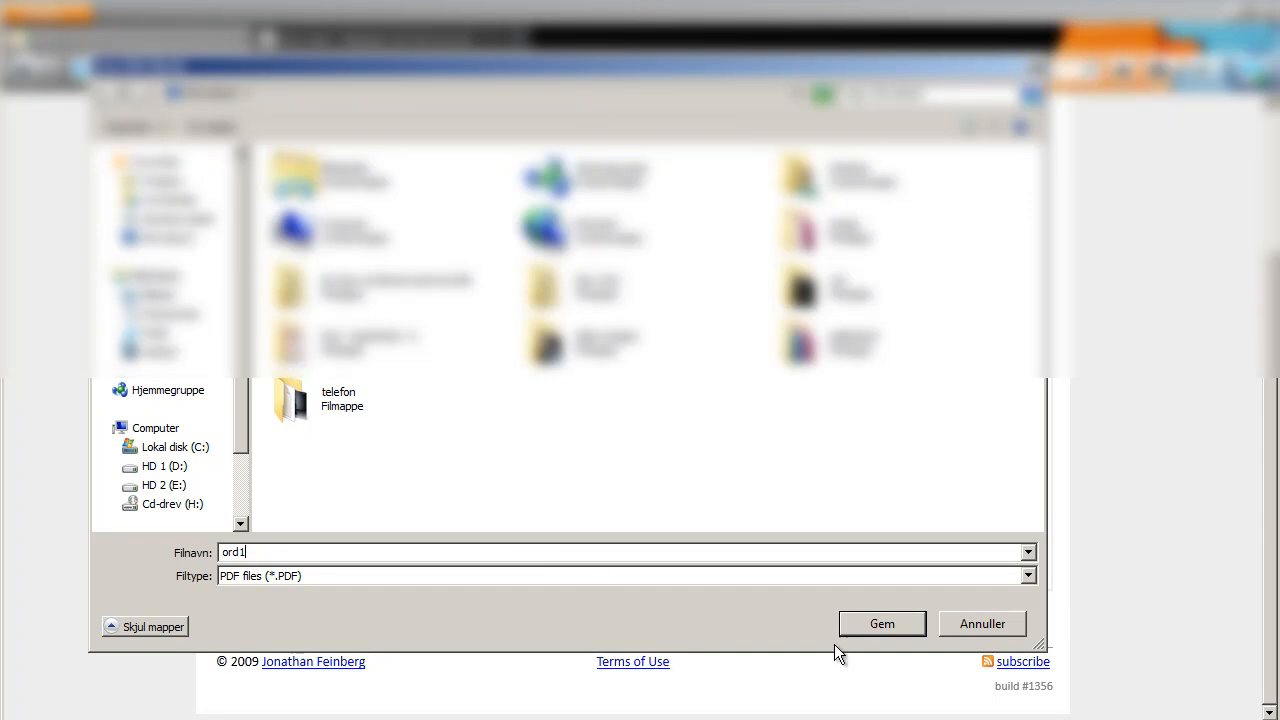
left_click(868, 626)
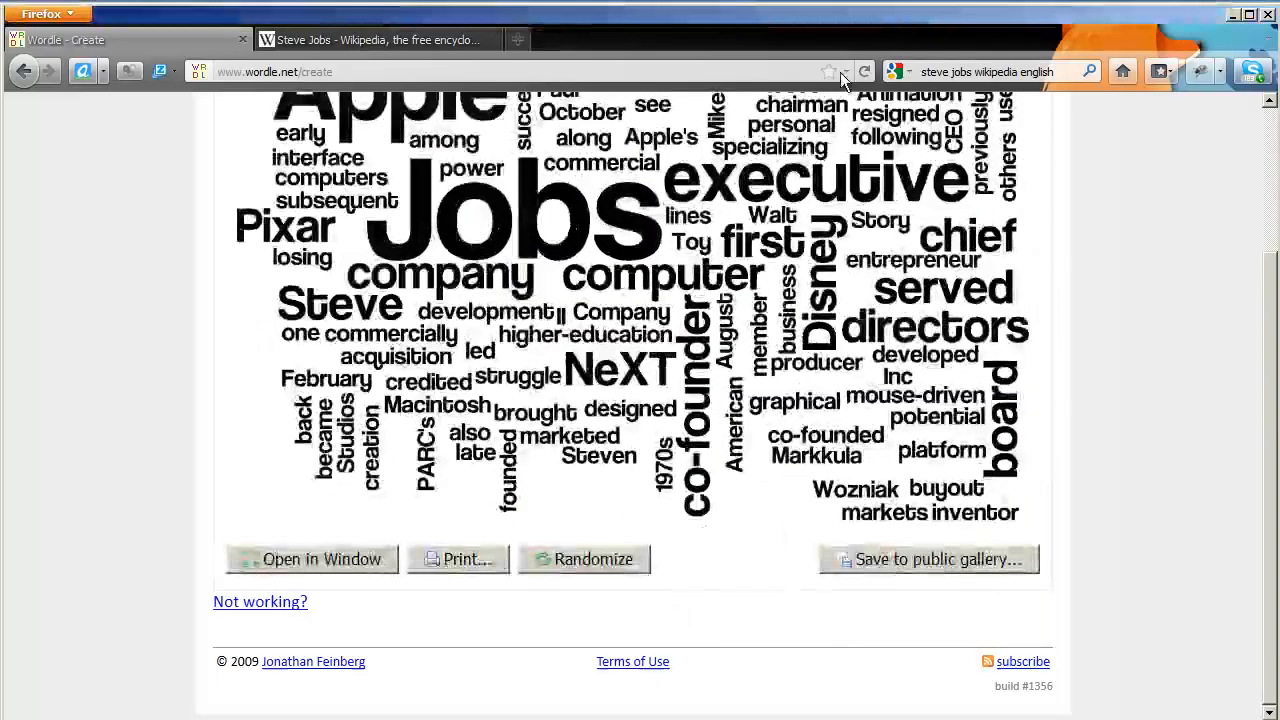
- Switch to Photoshop and open the ord1 PDF, importing its page at 300 pixels/inch in RGB Color
key("alt+Tab")
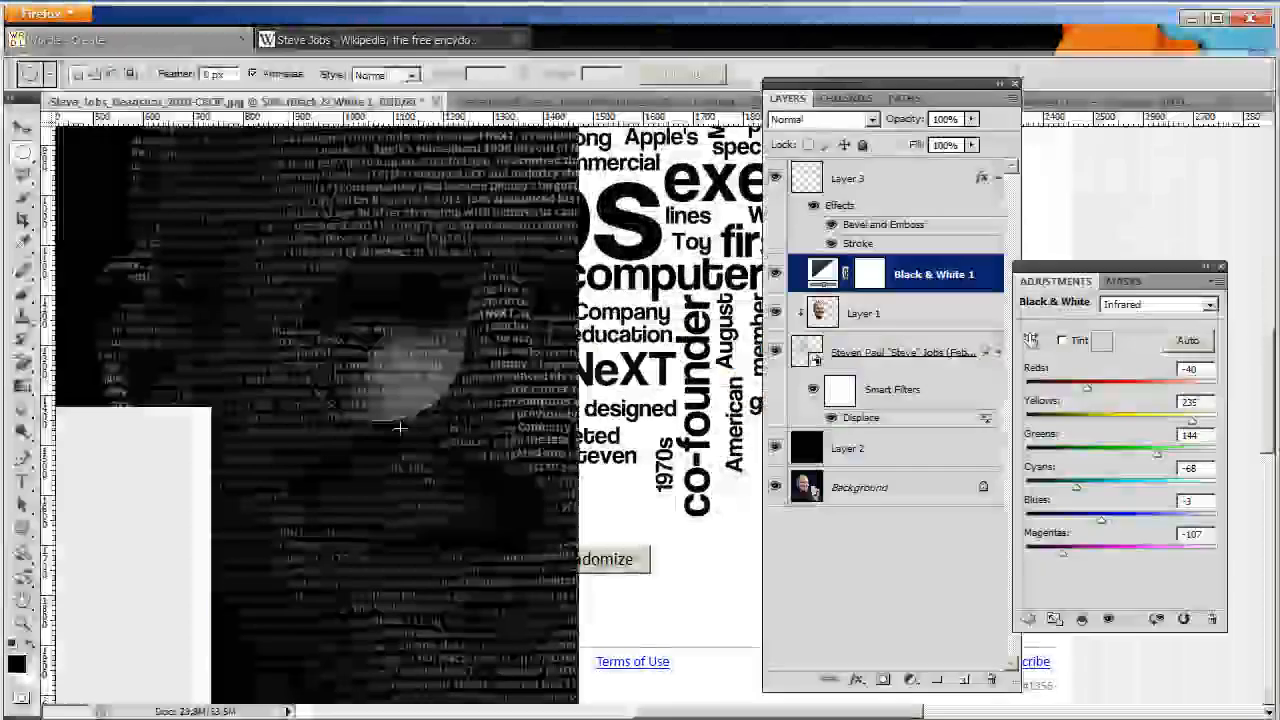
left_click(22, 46)
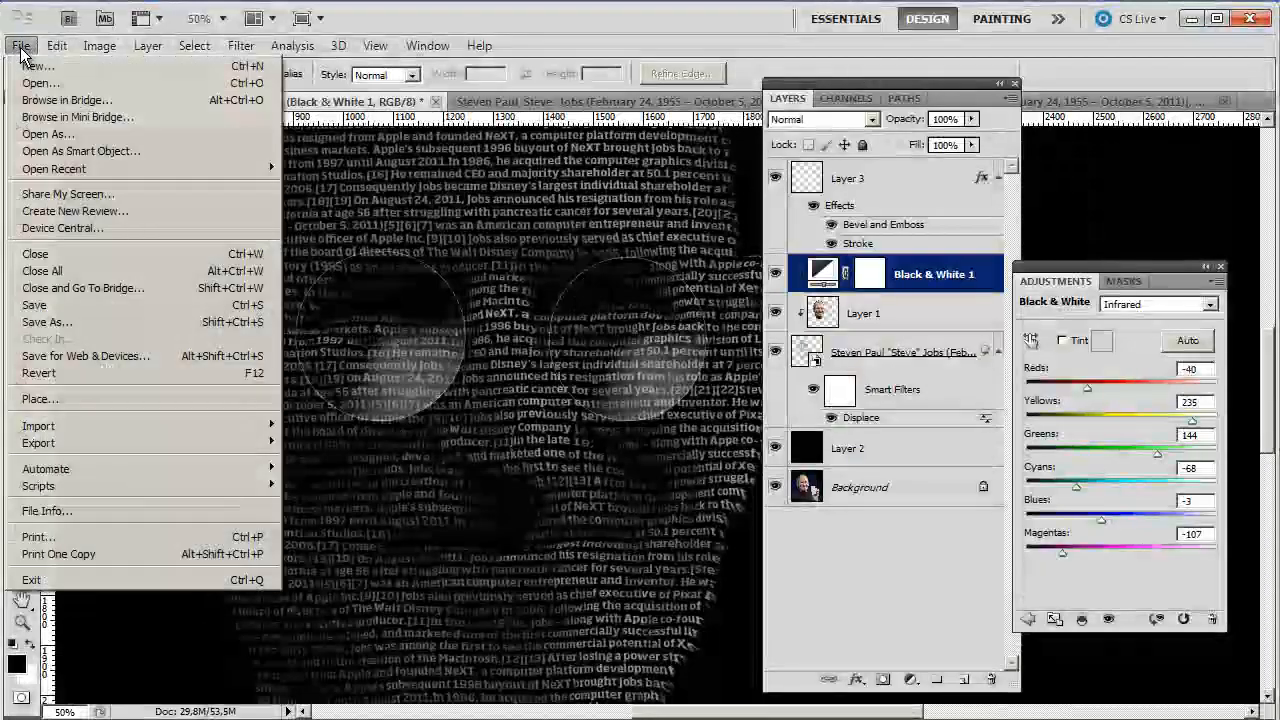
left_click(36, 101)
left_click_drag(942, 111, 949, 275)
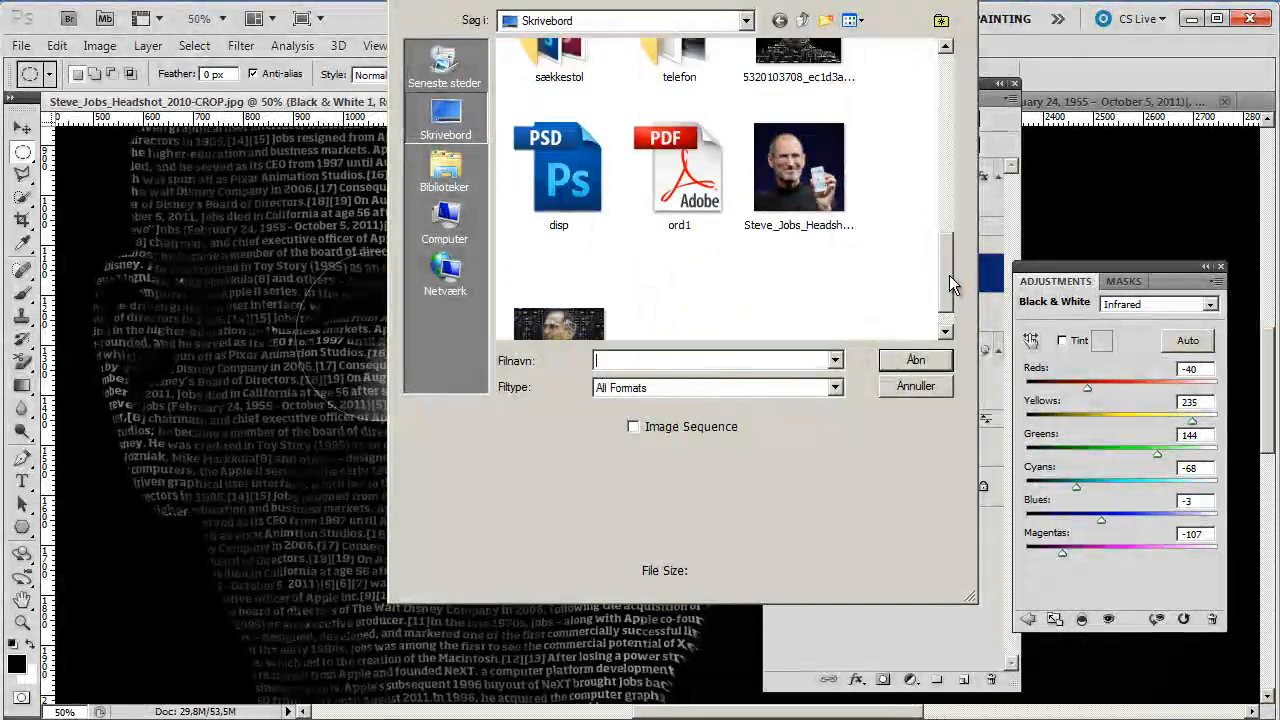
left_click(712, 187)
left_click(898, 358)
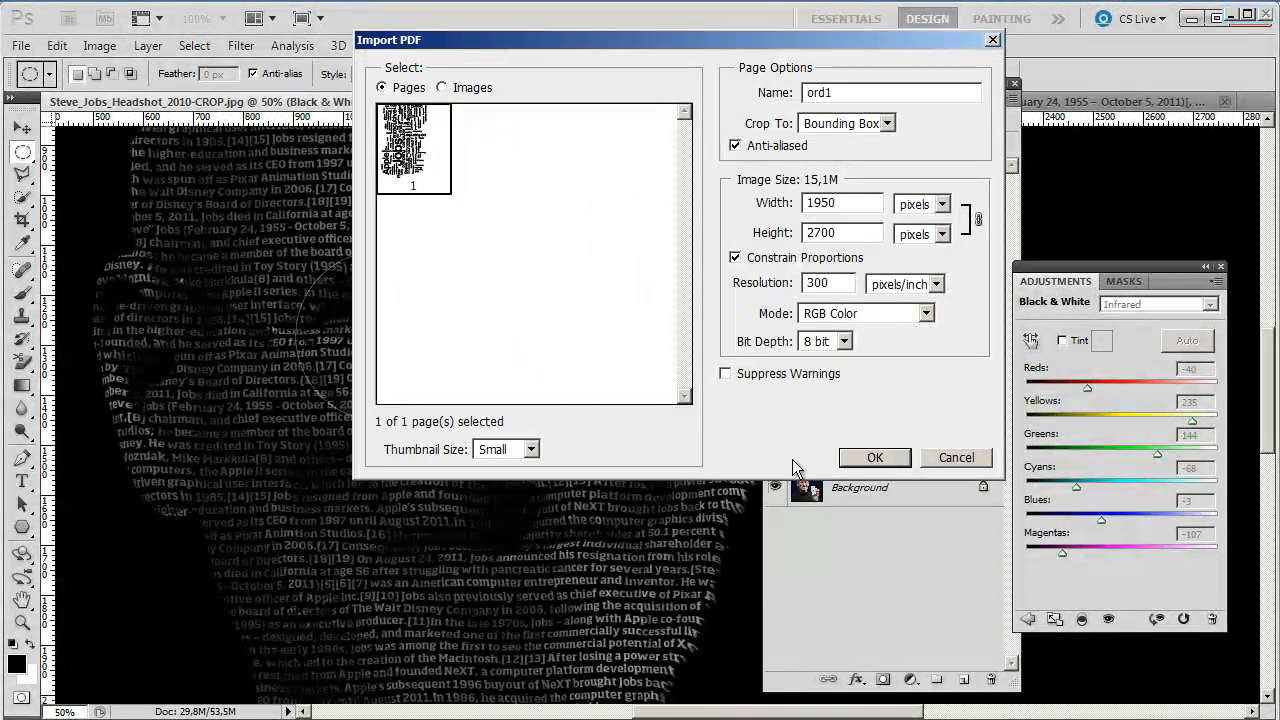
left_click(862, 458)
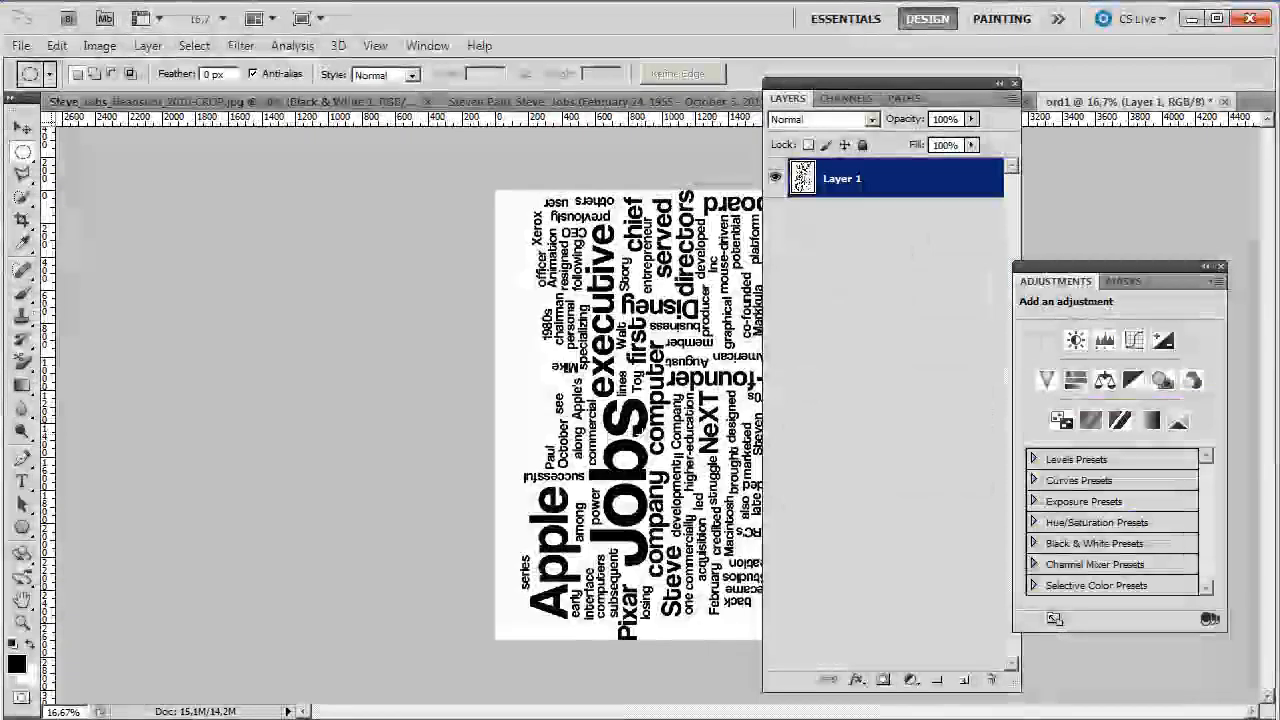
- Load the word cloud's RGB channel as a selection and paste the words as a new layer inside the portrait's text smart object
left_click(847, 98)
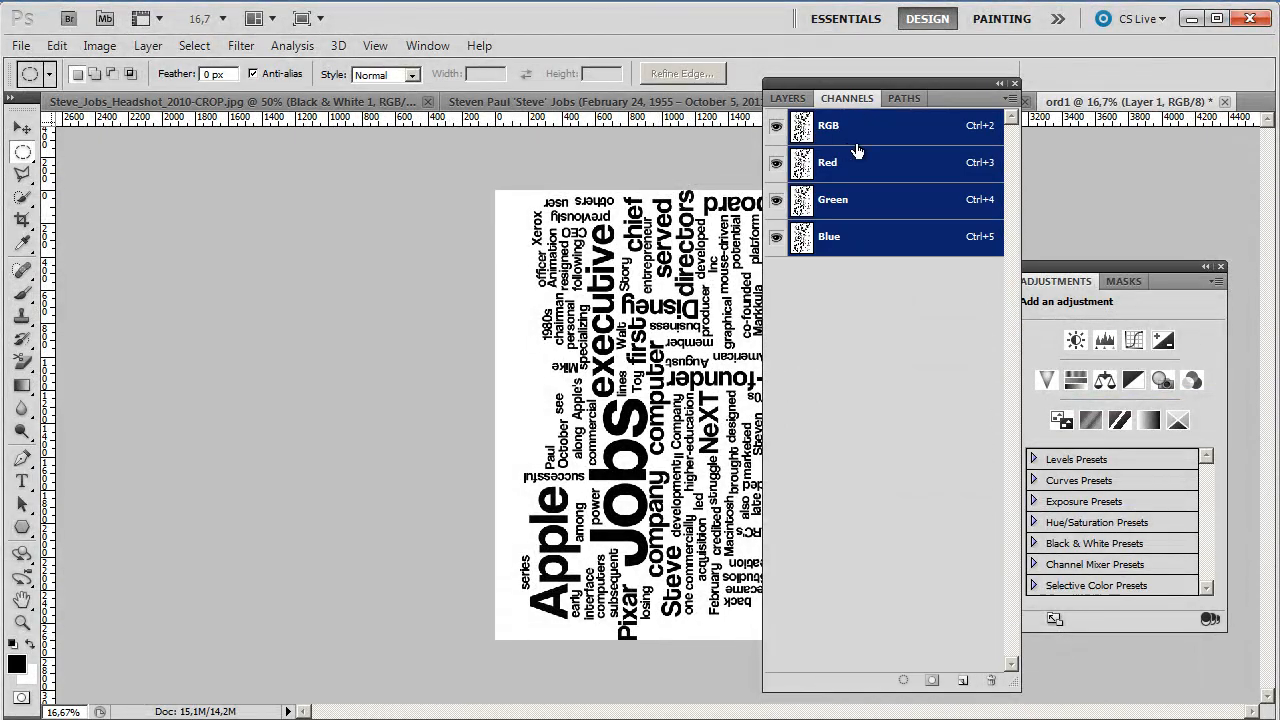
left_click(802, 128, "ctrl")
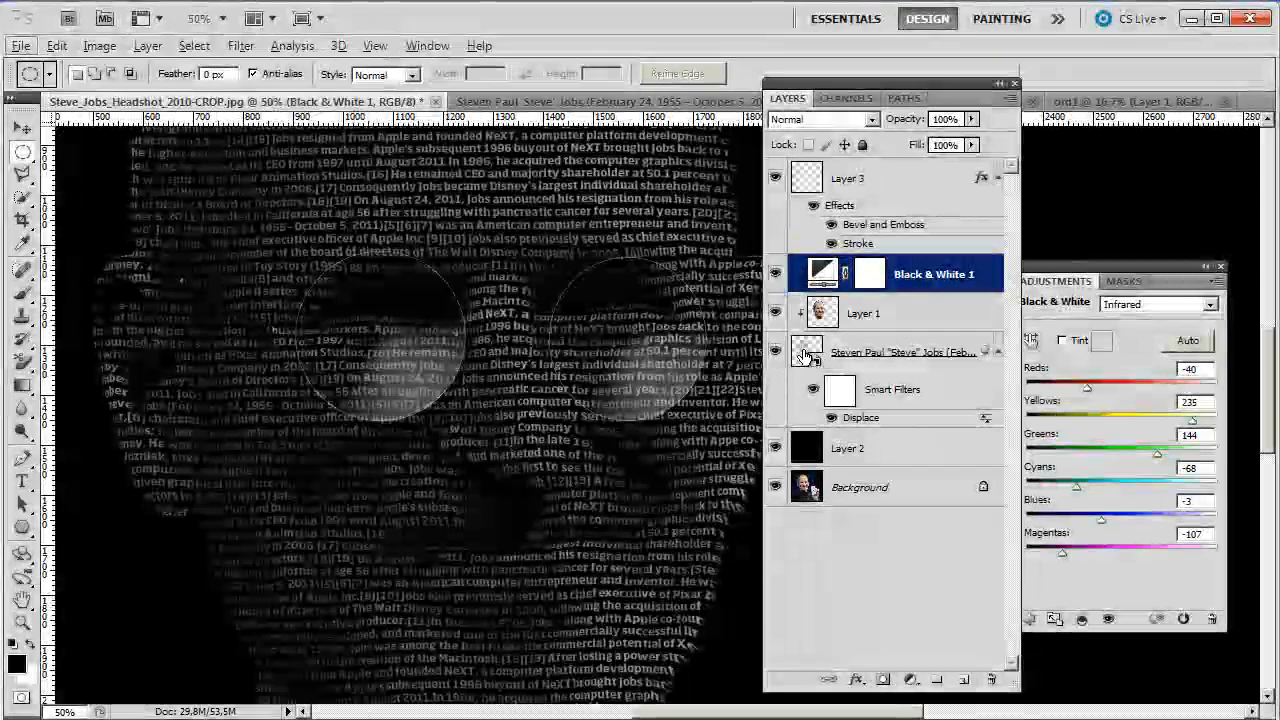
double_click(806, 352)
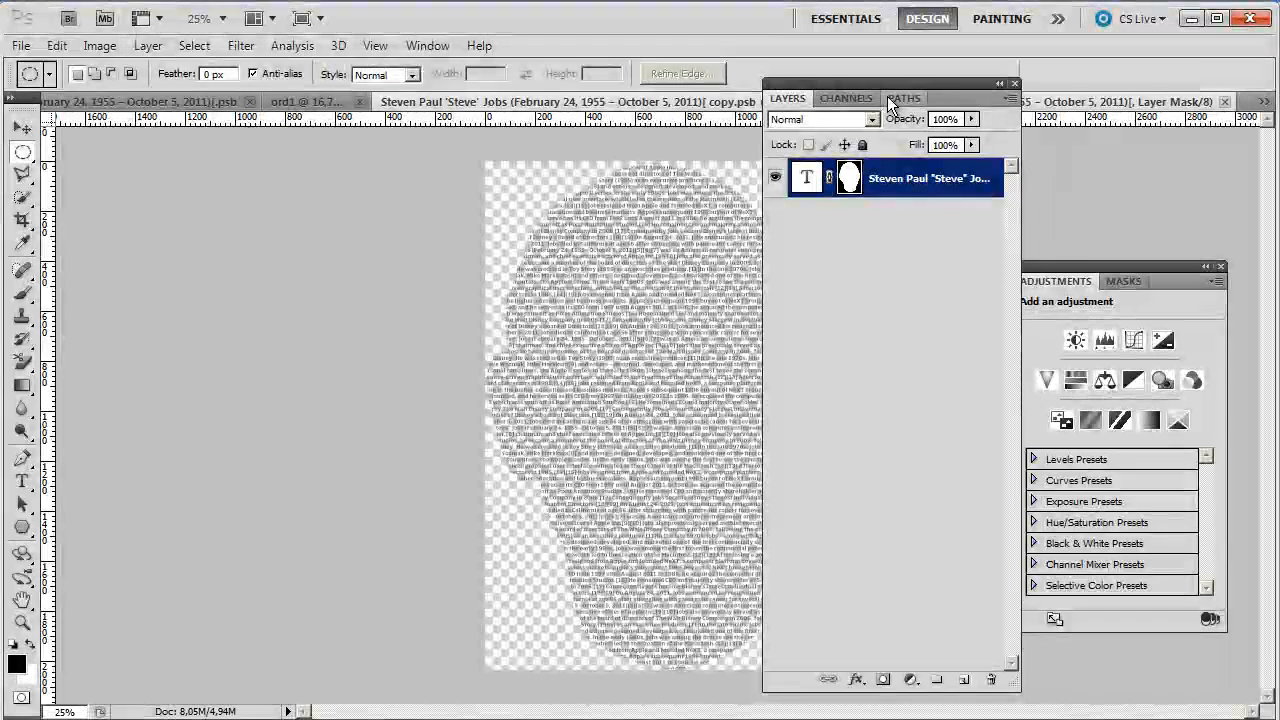
key("ctrl+shift+alt+n")
key("ctrl+v")
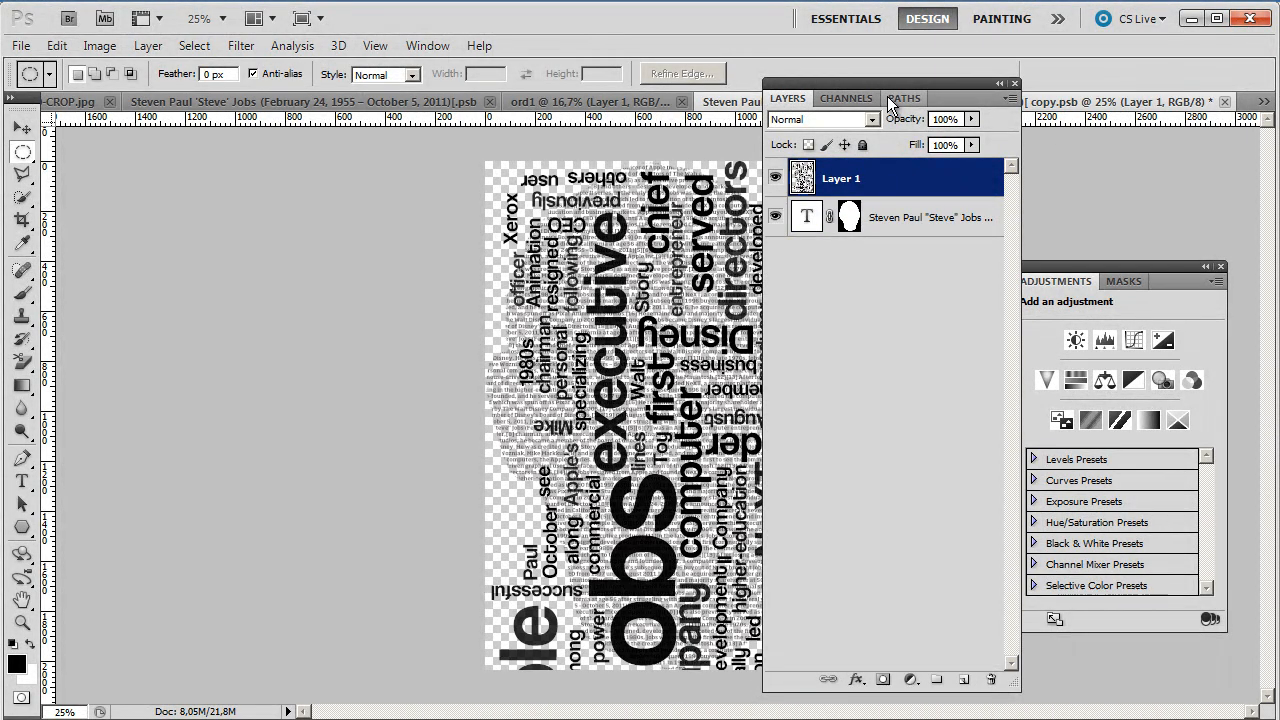
- Scale down the pasted word cloud with Free Transform and move it to the upper-left corner of the canvas
key("ctrl+t")
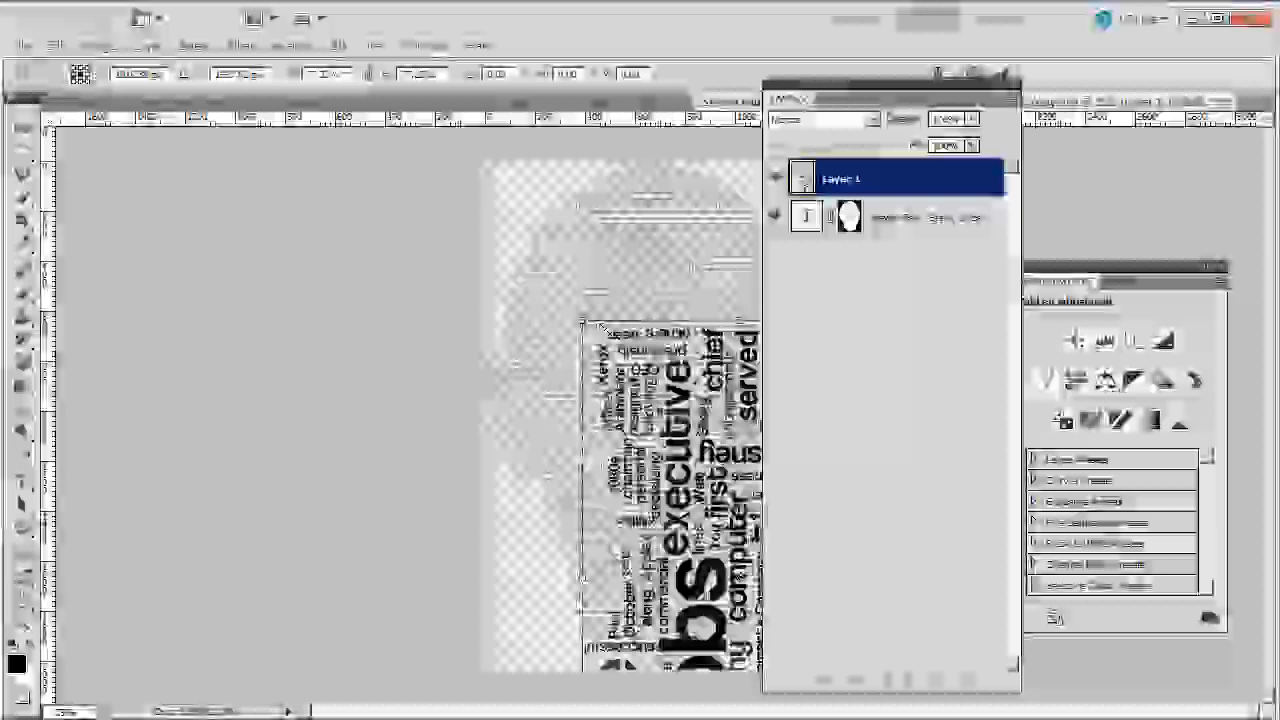
left_click_drag(601, 328, 690, 502)
left_click_drag(726, 563, 530, 213)
key("Return")
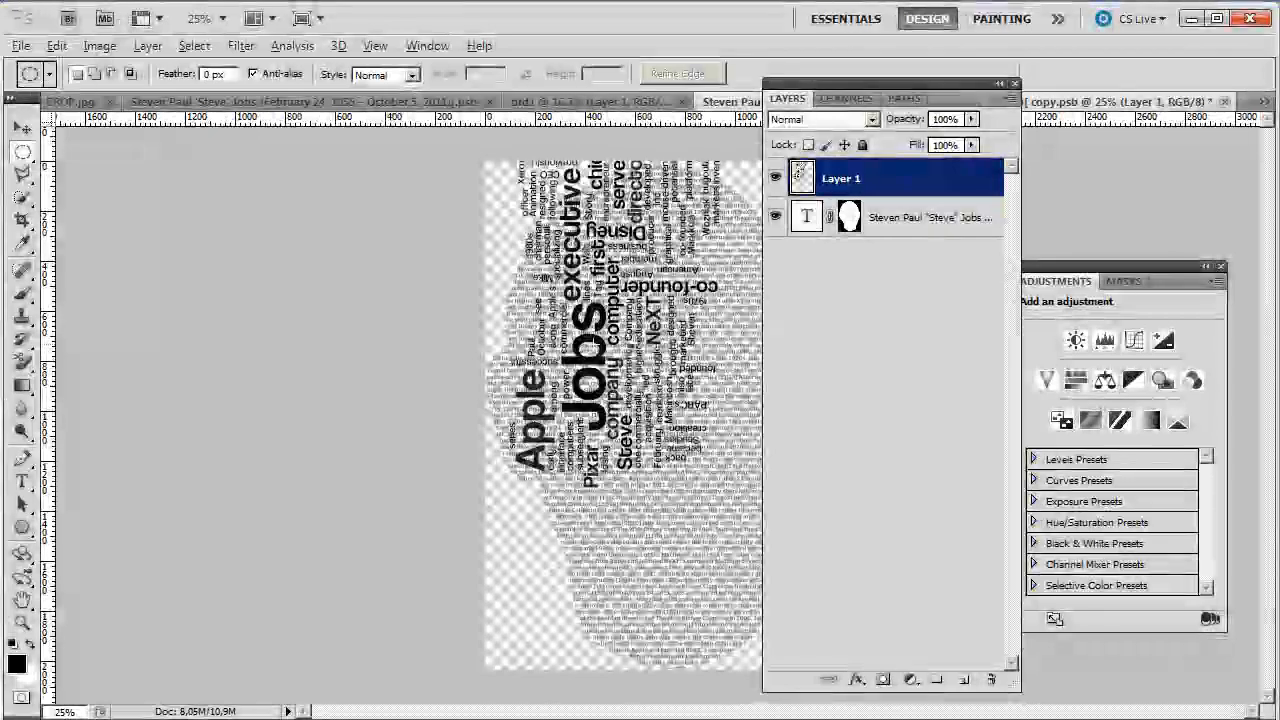
key("v")
key("alt+v")
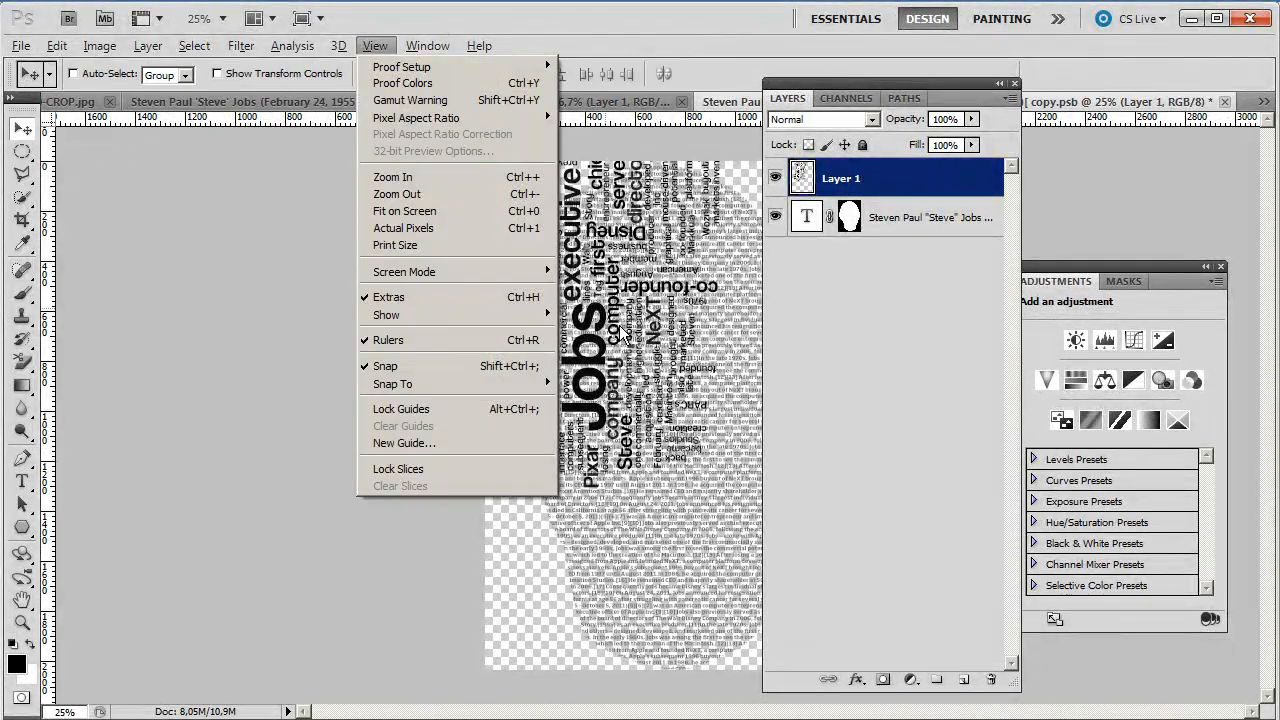
left_click(624, 340)
left_click_drag(610, 336, 575, 333)
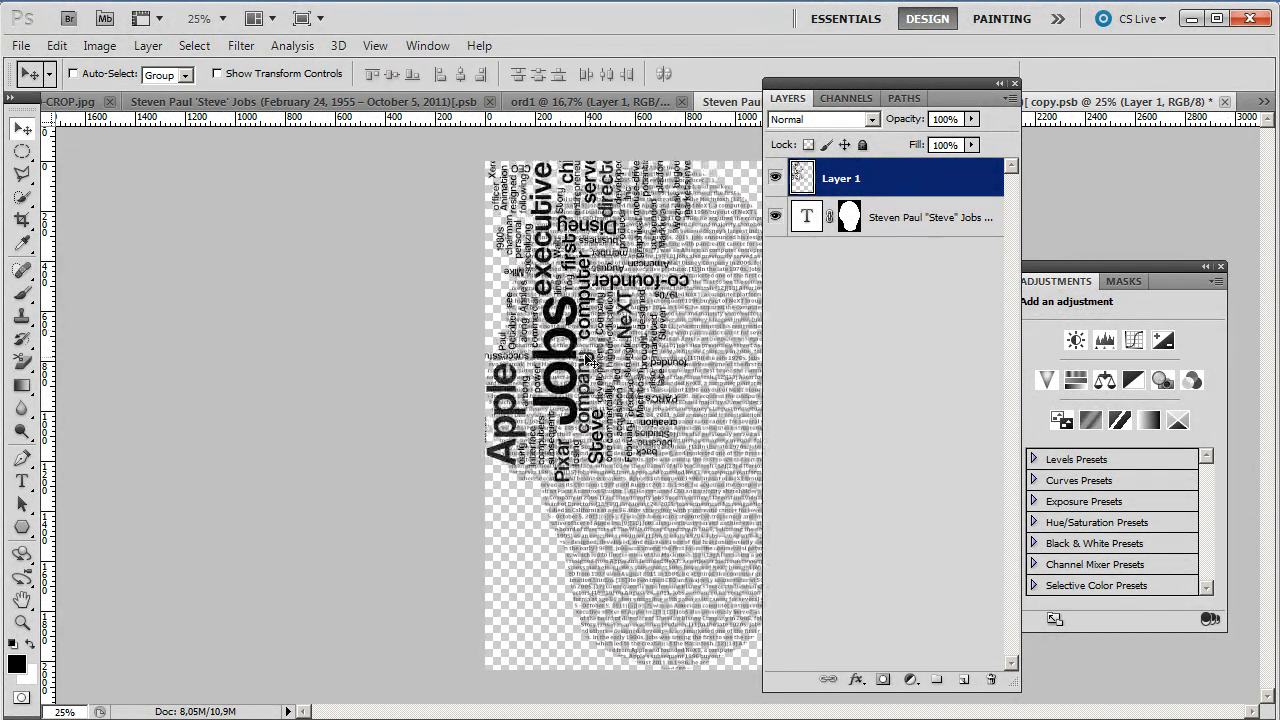
- Duplicate the word cloud layer three times to cover the canvas and group all four word cloud layers
left_click_drag(615, 370, 758, 531, "alt")
left_click_drag(636, 537, 636, 342, "alt")
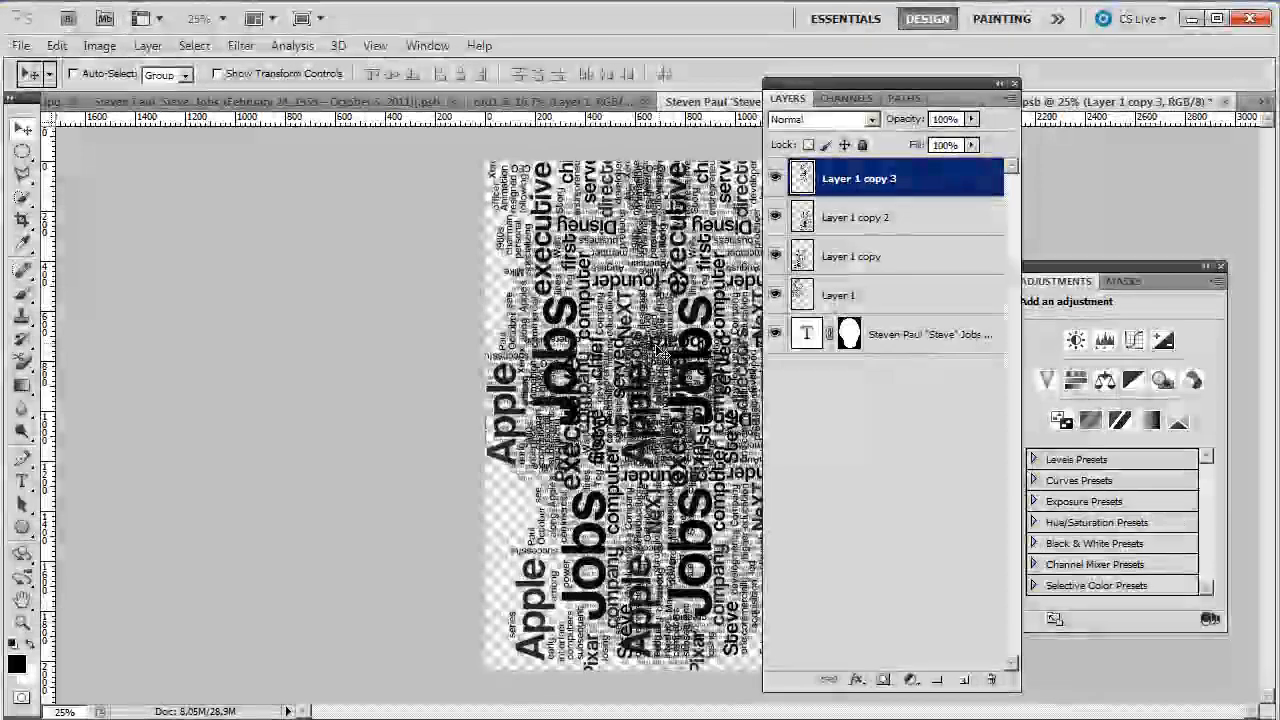
left_click(866, 300, "shift")
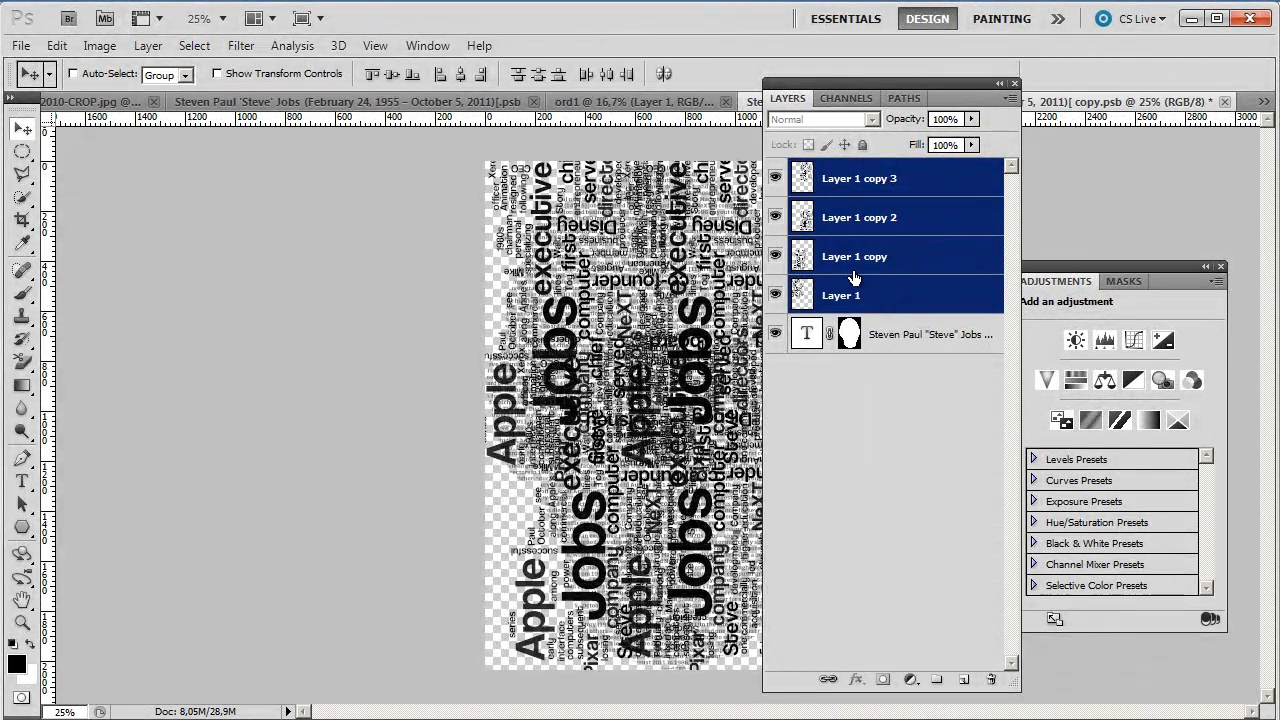
key("ctrl+g")
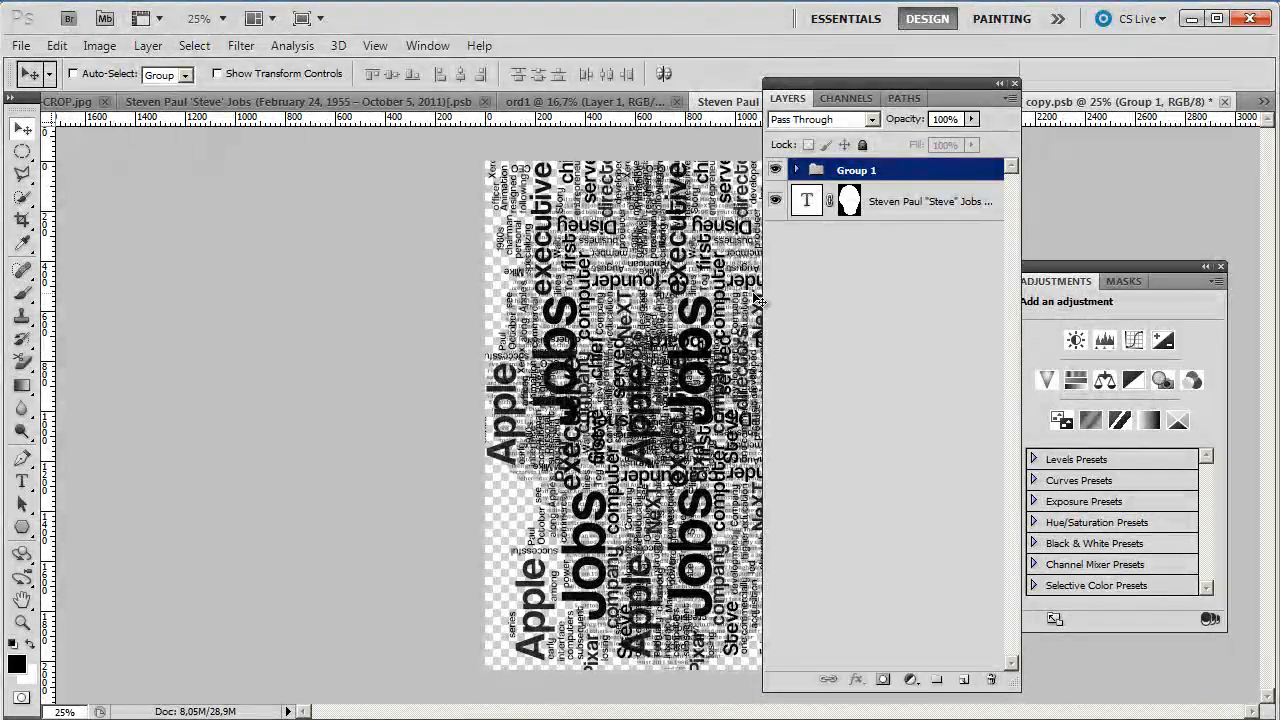
- Copy the text layer's head-shaped mask onto Group 1, hide the text layer, and close the smart object with its changes saved
left_click_drag(848, 207, 852, 178)
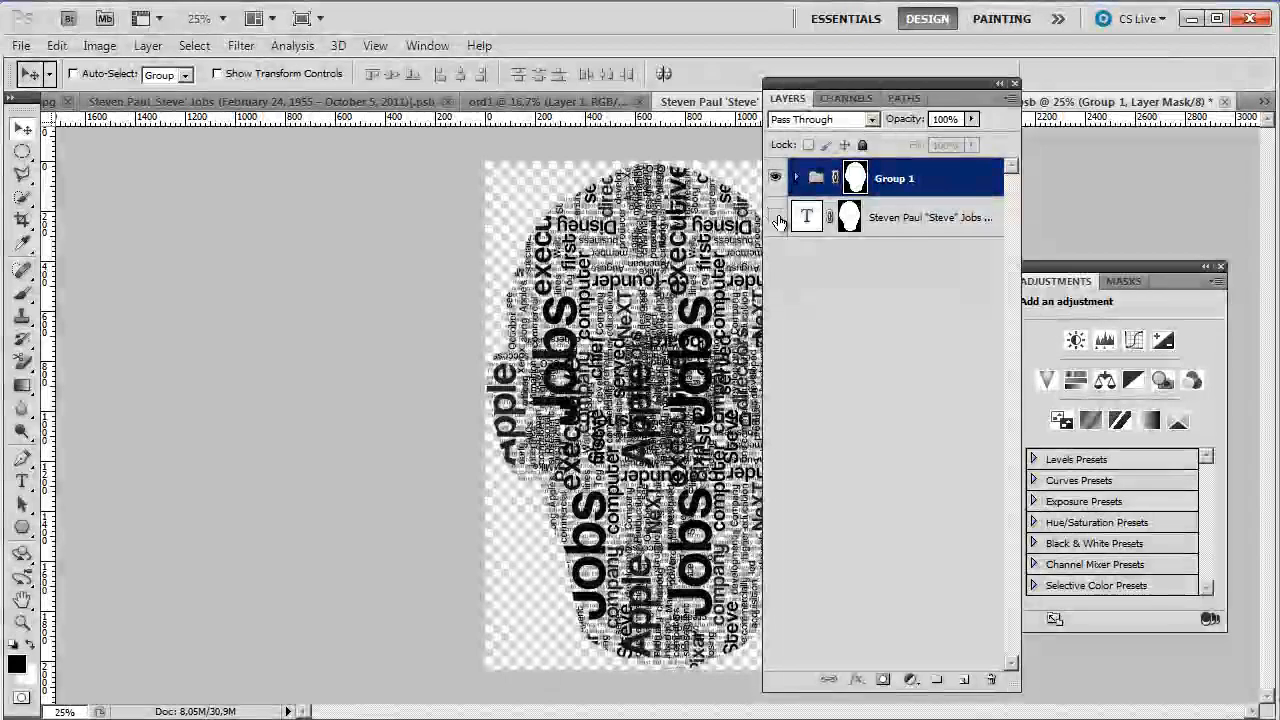
left_click(775, 216)
left_click(776, 217)
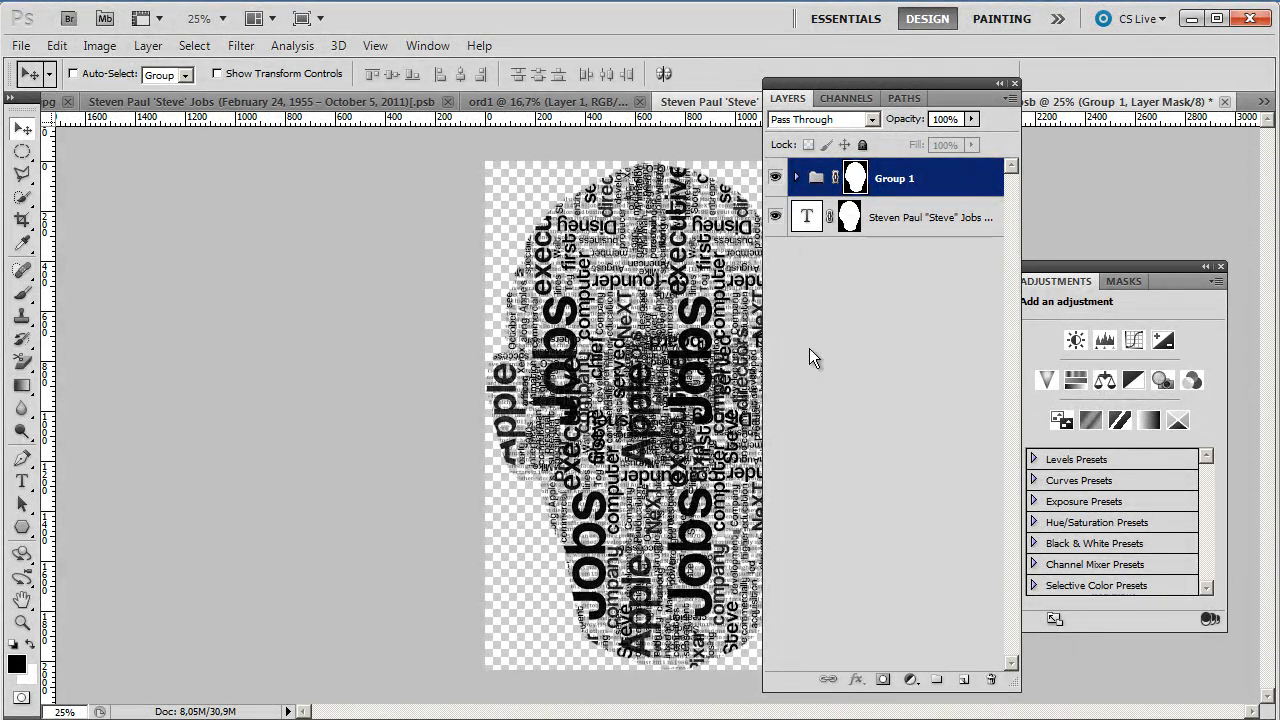
left_click(776, 218)
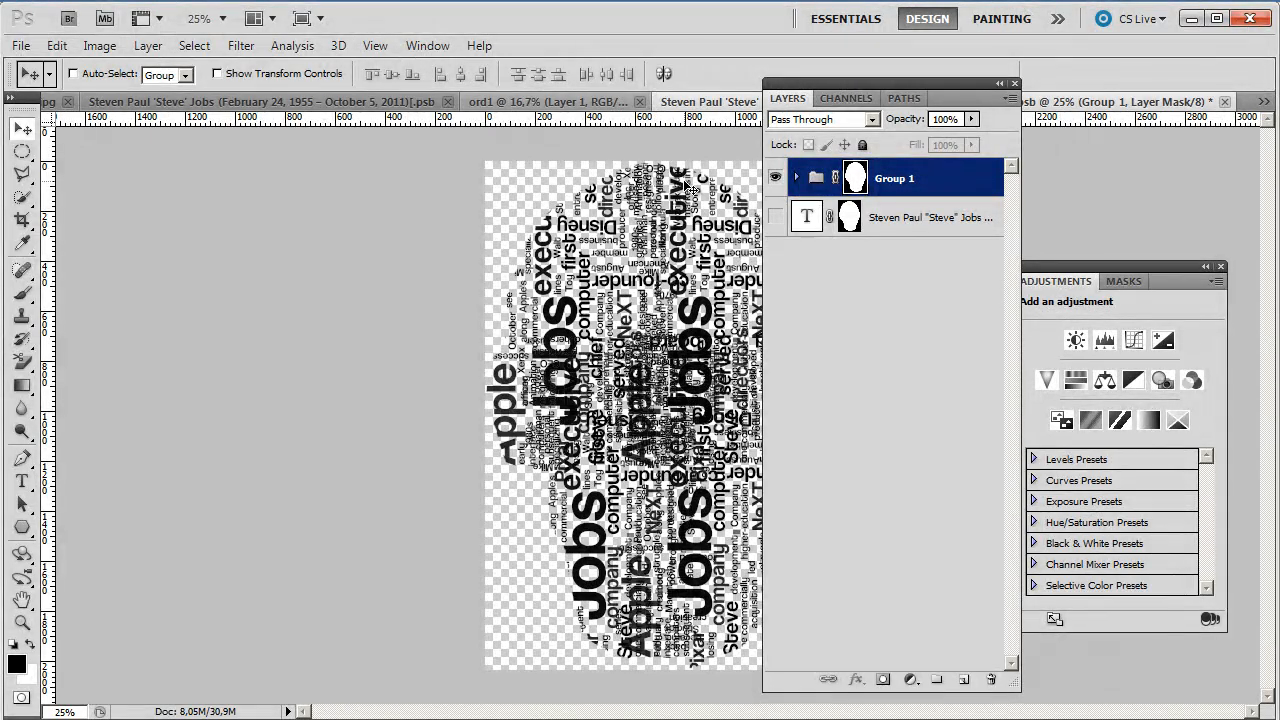
key("ctrl+w")
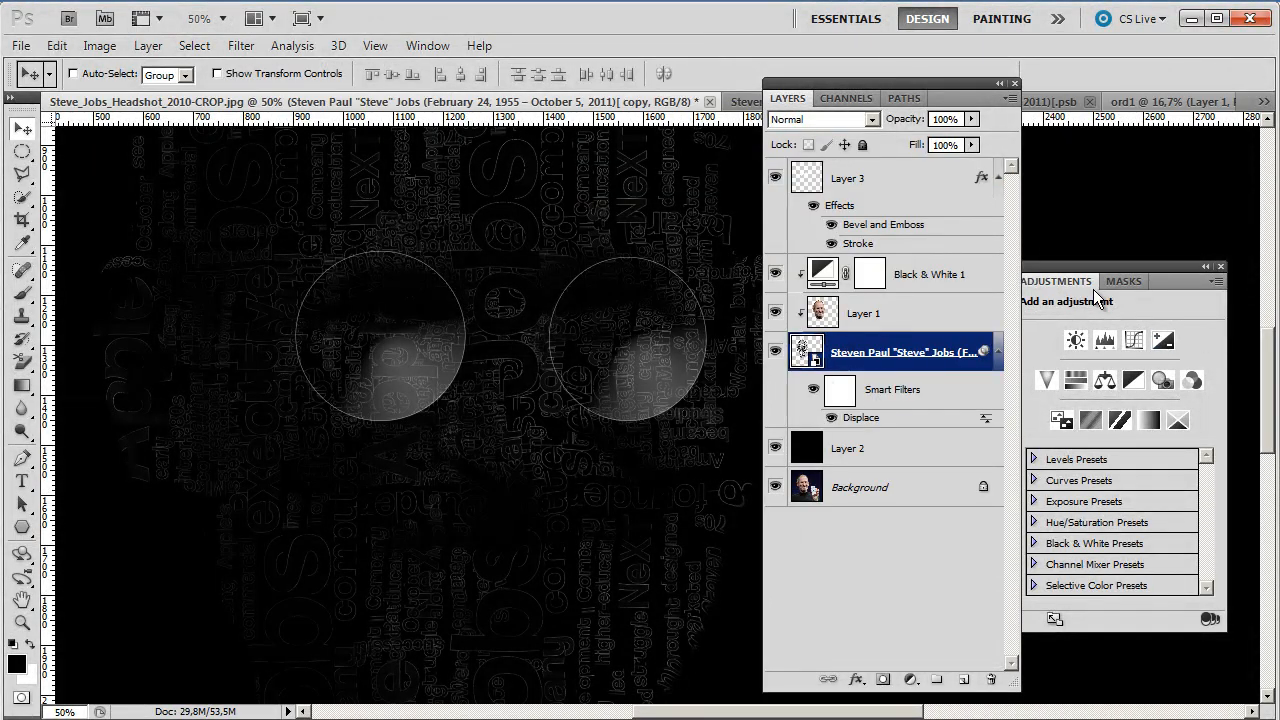
- Set the Black & White 1 adjustment to the Default preset
left_click(928, 288)
left_click(1127, 305)
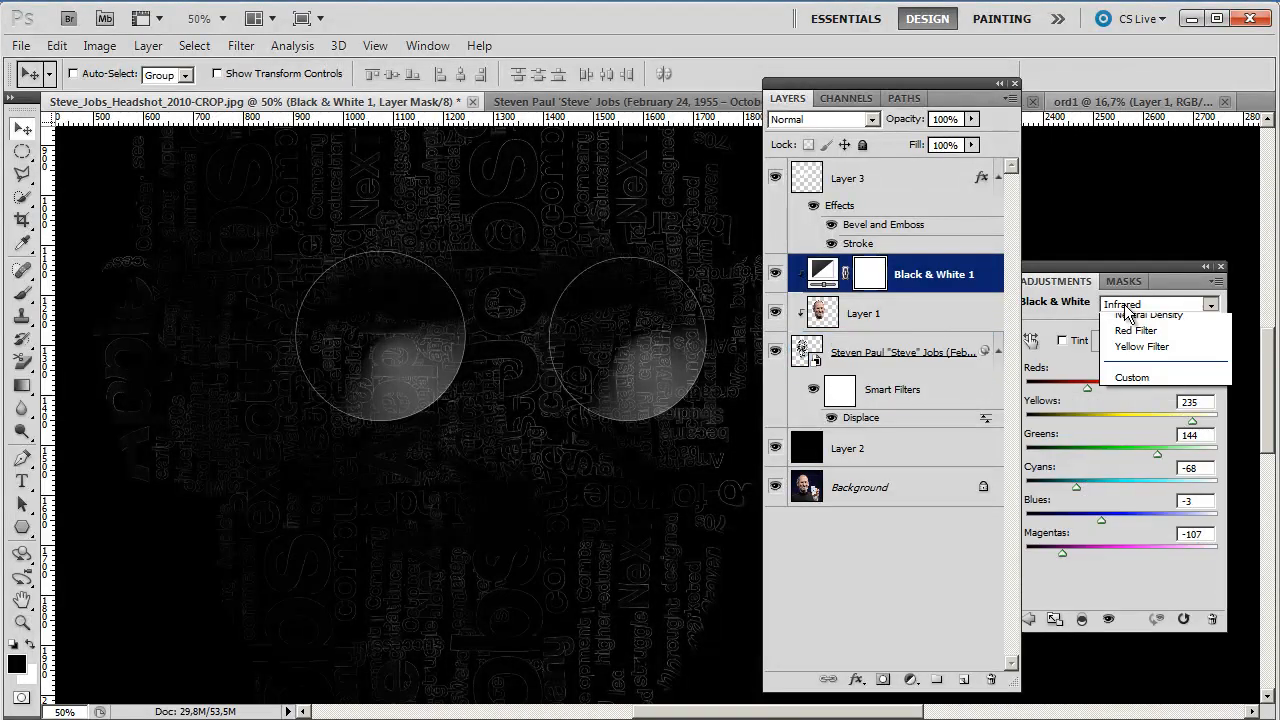
left_click(1127, 320)
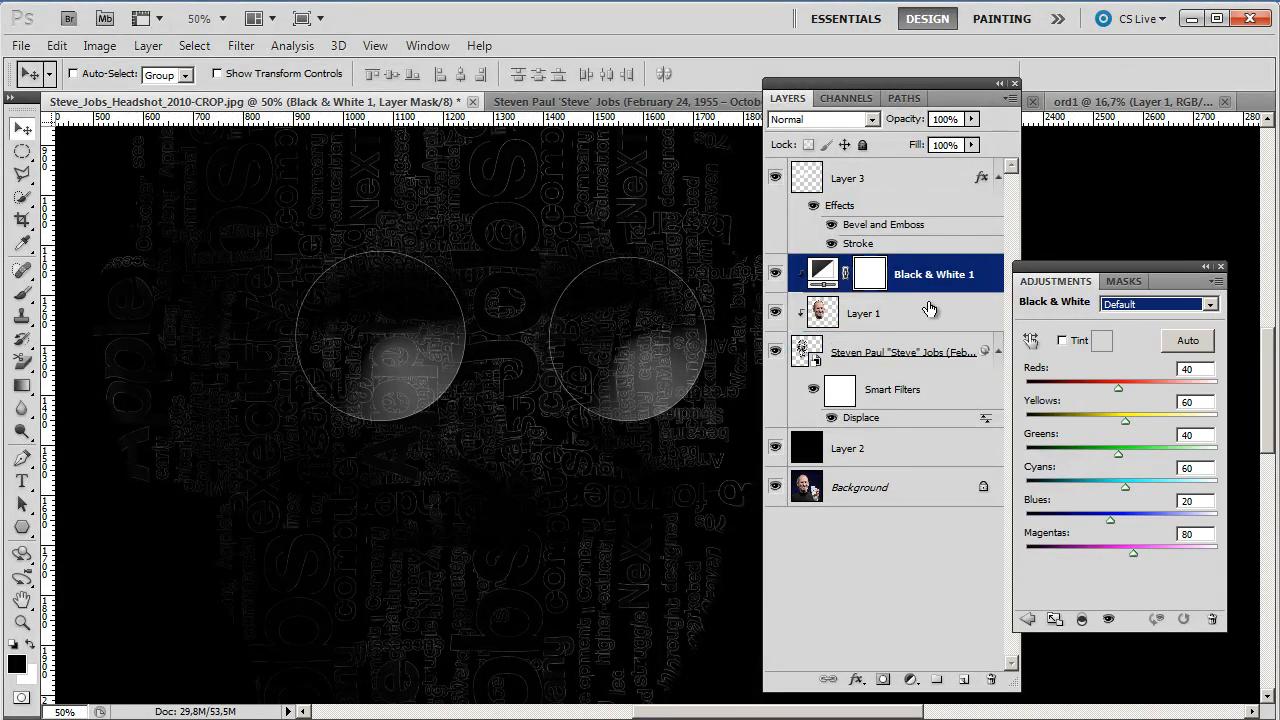
- Set Layer 1's blend mode to Normal and check the whole portrait at 25% zoom
left_click(862, 313)
left_click(807, 120)
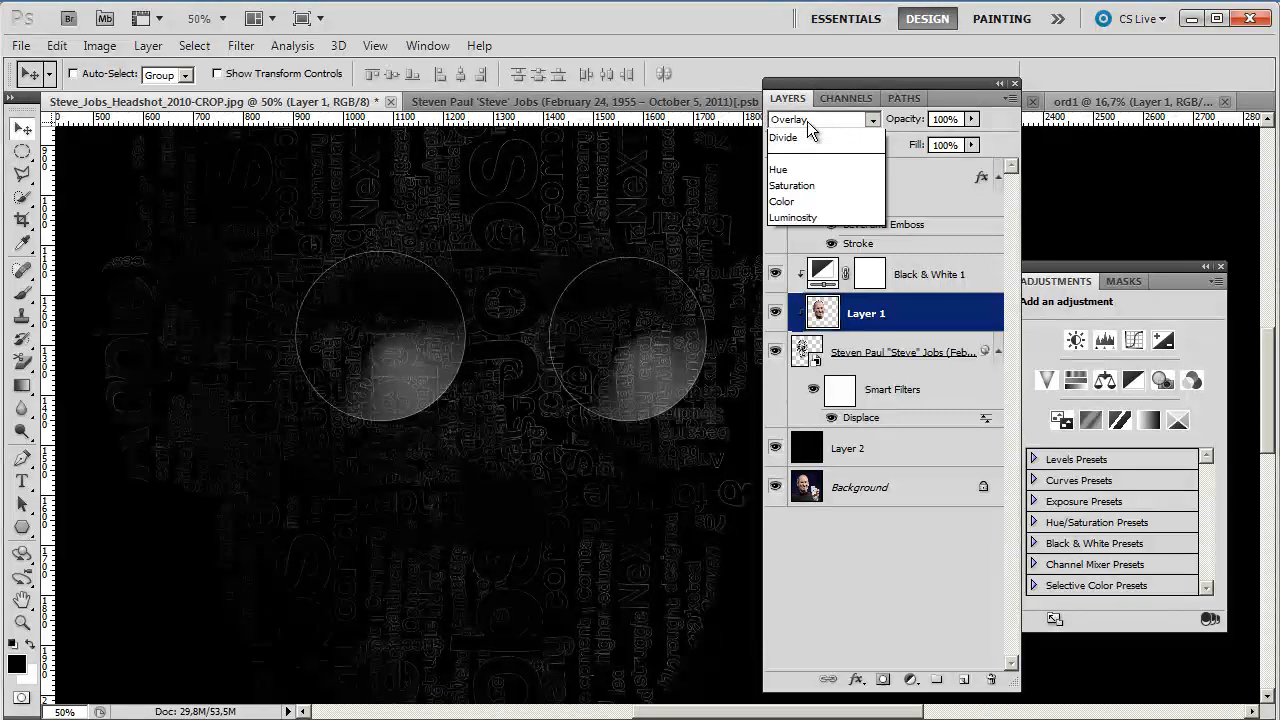
left_click(808, 138)
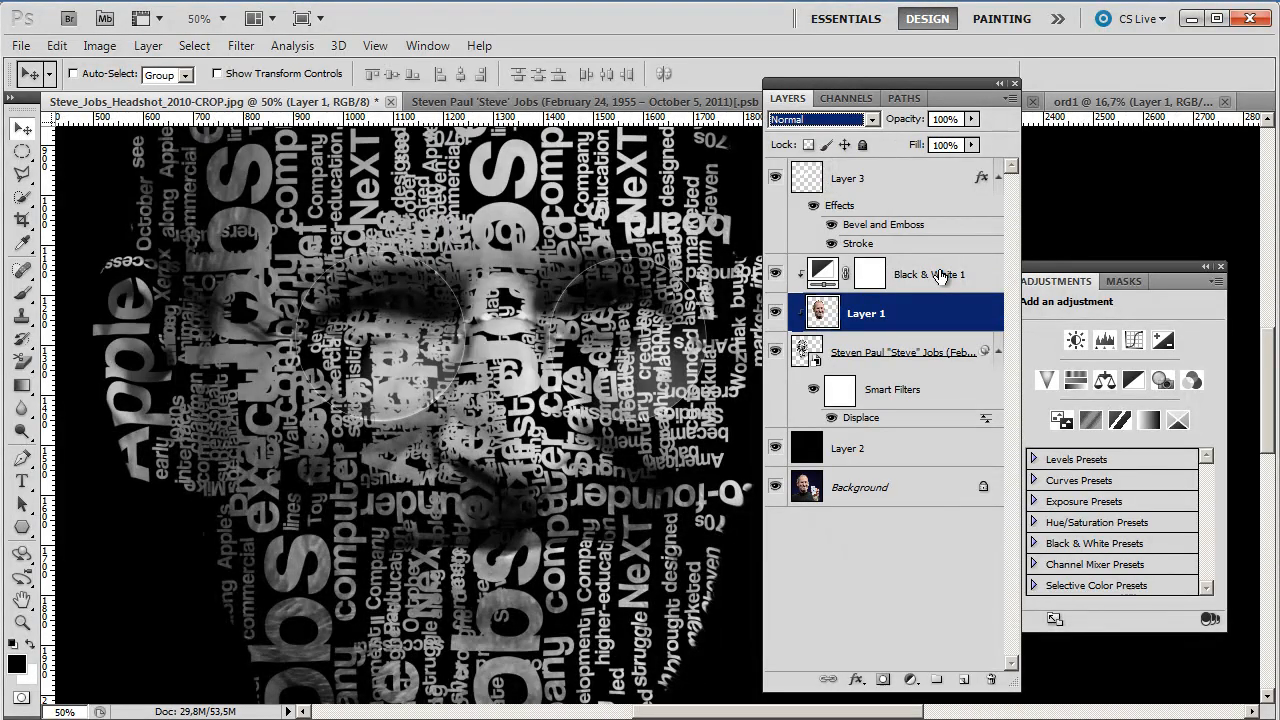
key("ctrl+minus")
key("ctrl+minus")
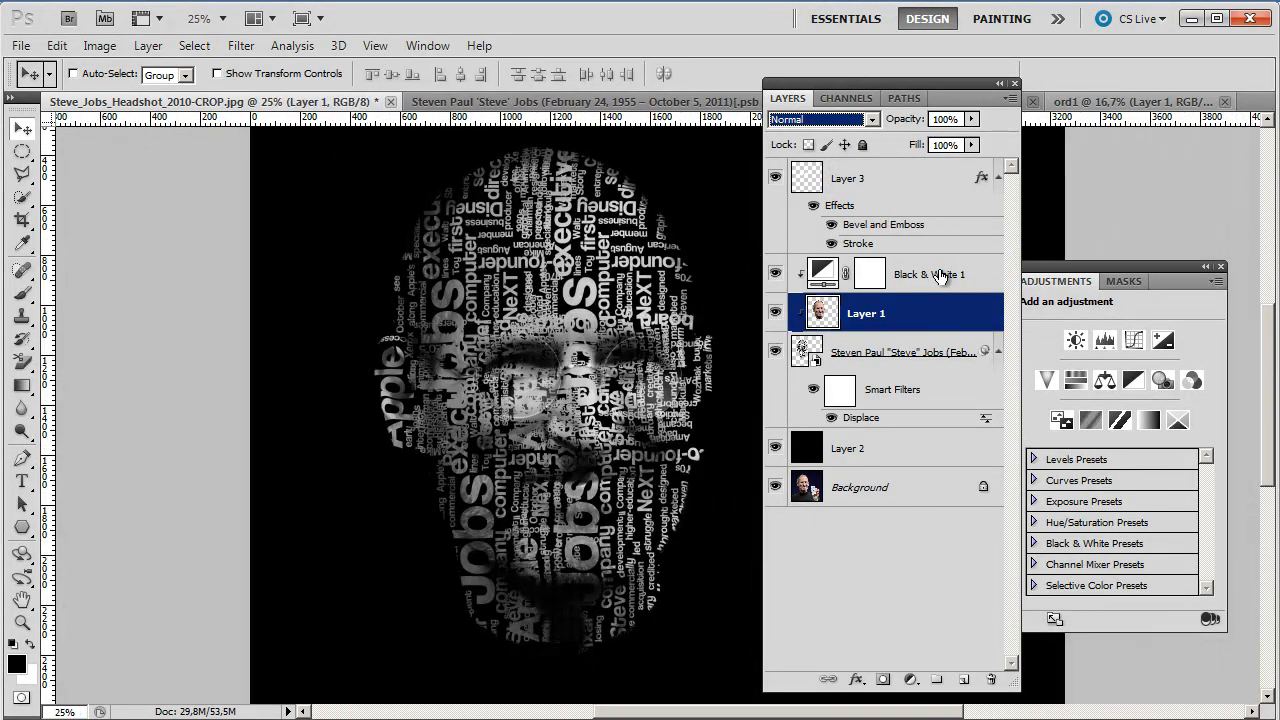